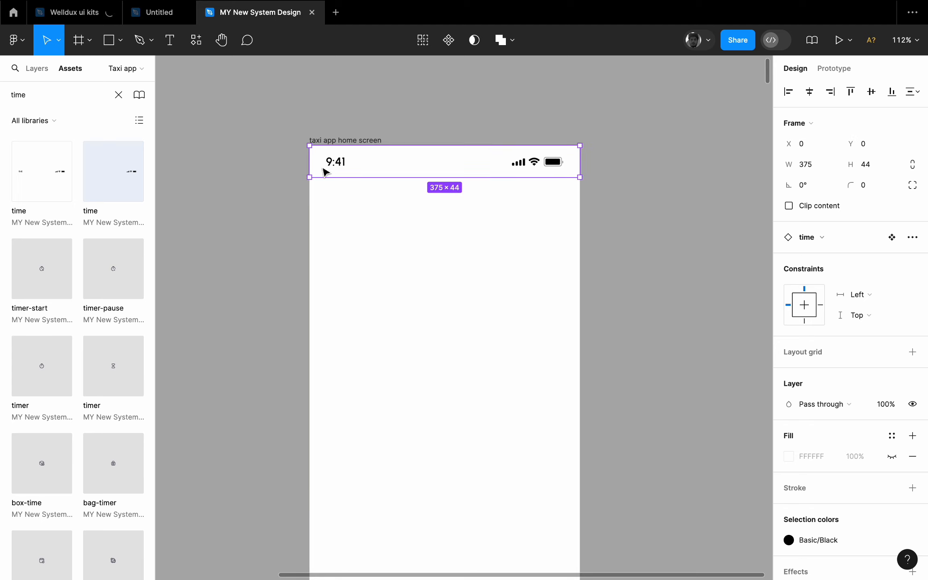
# - Place the list icon from the assets under the clock on the home screen and size it 24 × 24
pyautogui.click(118, 94)
pyautogui.moveTo(112, 163); pyautogui.dragTo(216, 169)
pyautogui.moveTo(338, 207); pyautogui.dragTo(337, 203)
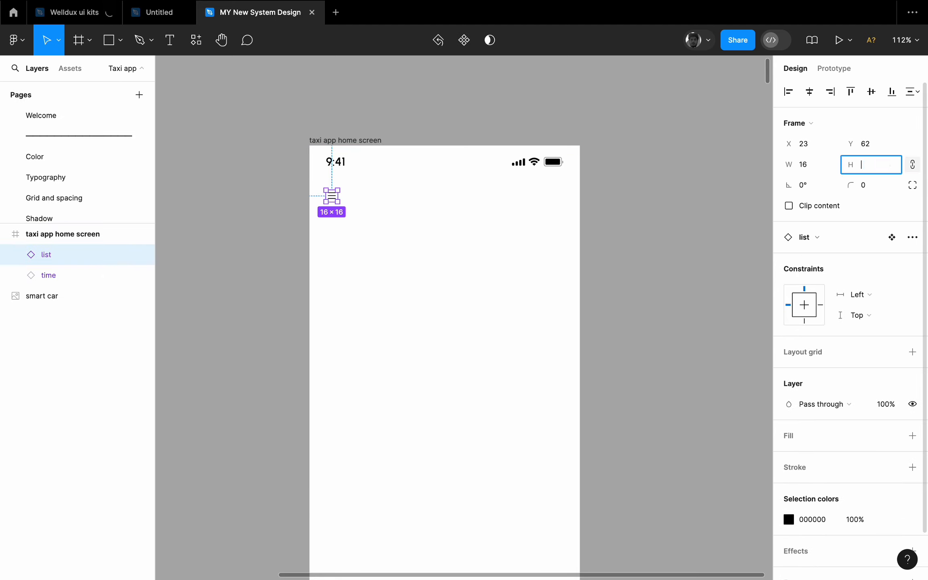
# - Find the yellow notification bell component with "noti", place it on the home screen and hide its white fill
pyautogui.click(82, 67)
pyautogui.write('noti')
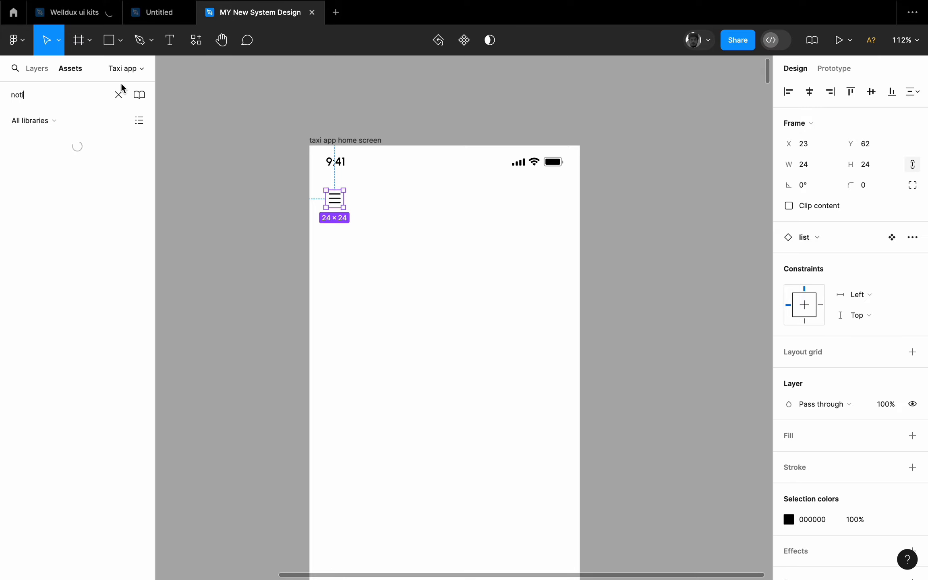
pyautogui.moveTo(41, 173); pyautogui.dragTo(506, 234)
pyautogui.click(891, 575)
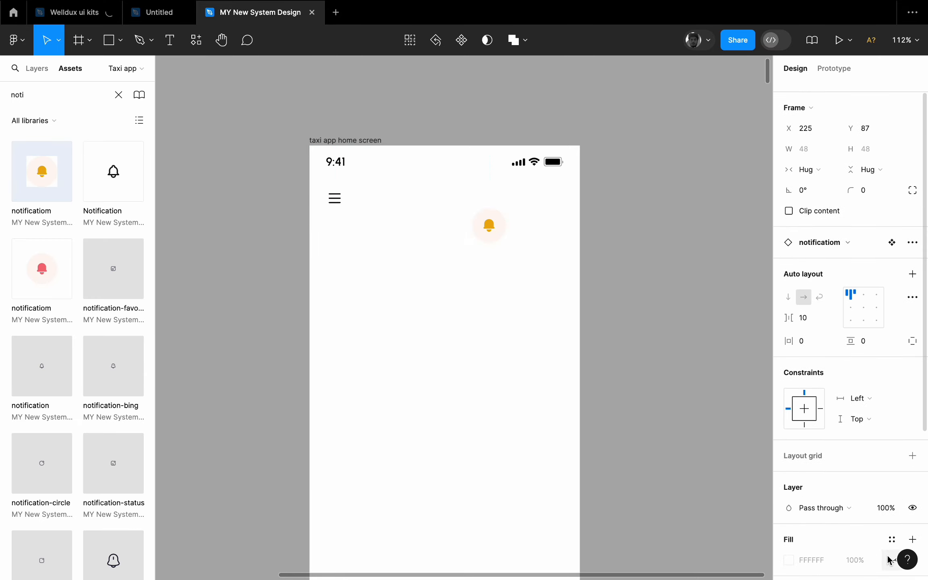
# - Add a four-column layout grid to the taxi app home screen frame
pyautogui.scroll(5, 473, 189)
pyautogui.scroll(-5, 437, 113)
pyautogui.click(411, 92)
pyautogui.click(341, 98)
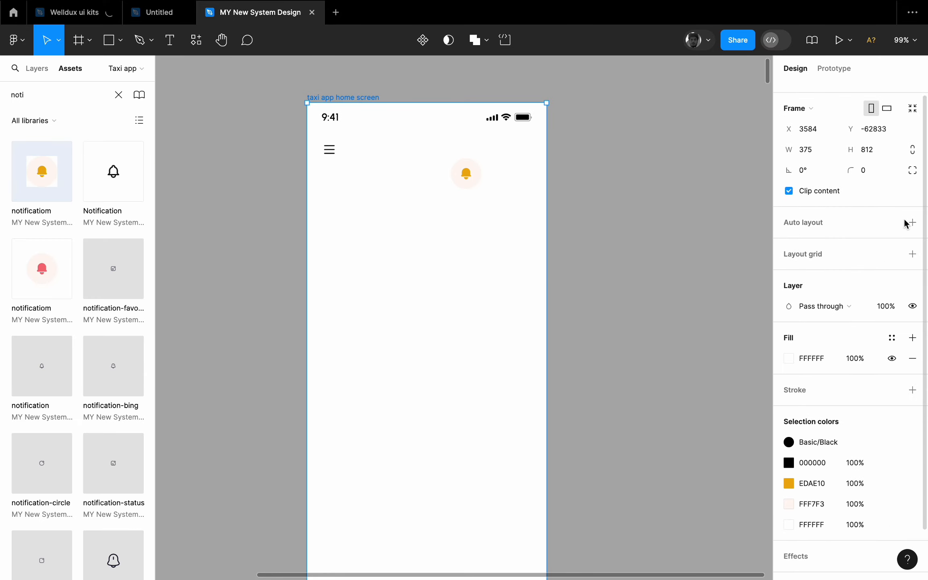
pyautogui.click(891, 252)
pyautogui.click(832, 416)
# - Move the bell to the outer edge of the last grid column and centre it vertically with the menu icon
pyautogui.press('Escape')
pyautogui.scroll(5, 451, 162)
pyautogui.click(580, 157)
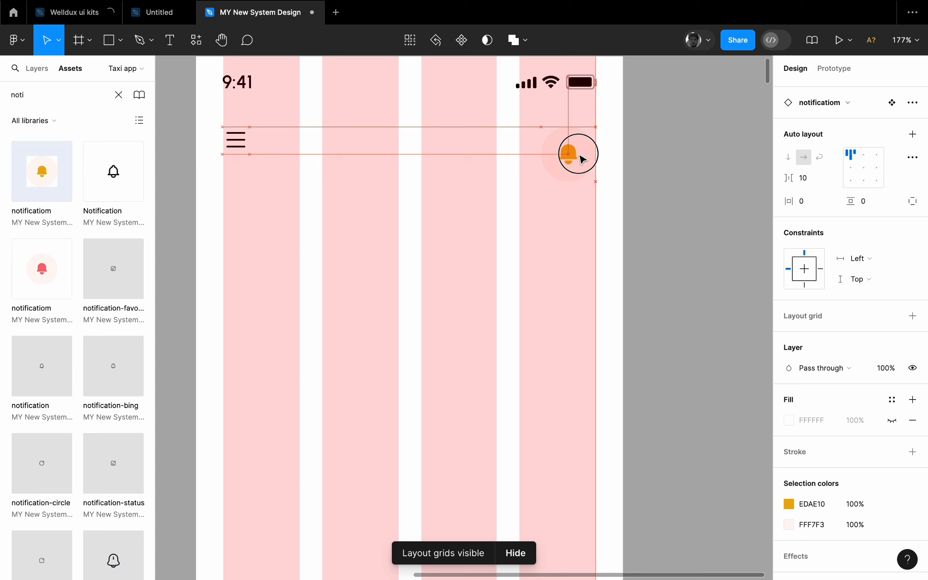
pyautogui.keyDown('shift'); pyautogui.click(228, 146); pyautogui.keyUp('shift')
pyautogui.hotkey('alt', 'v')
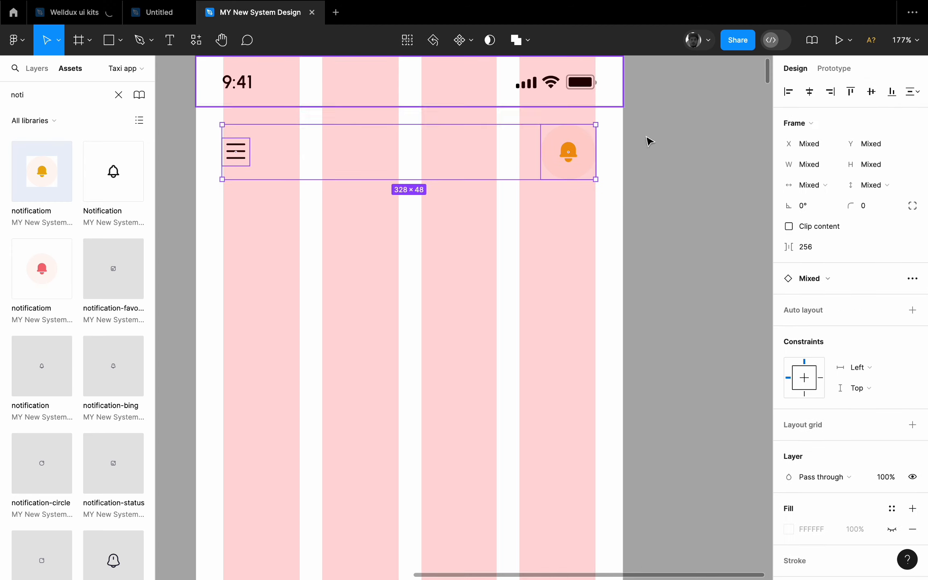
# - Hide the layout grids
pyautogui.press('Escape')
pyautogui.scroll(-5, 590, 103)
pyautogui.hotkey('ctrl', 'g')
pyautogui.scroll(5, 454, 319)
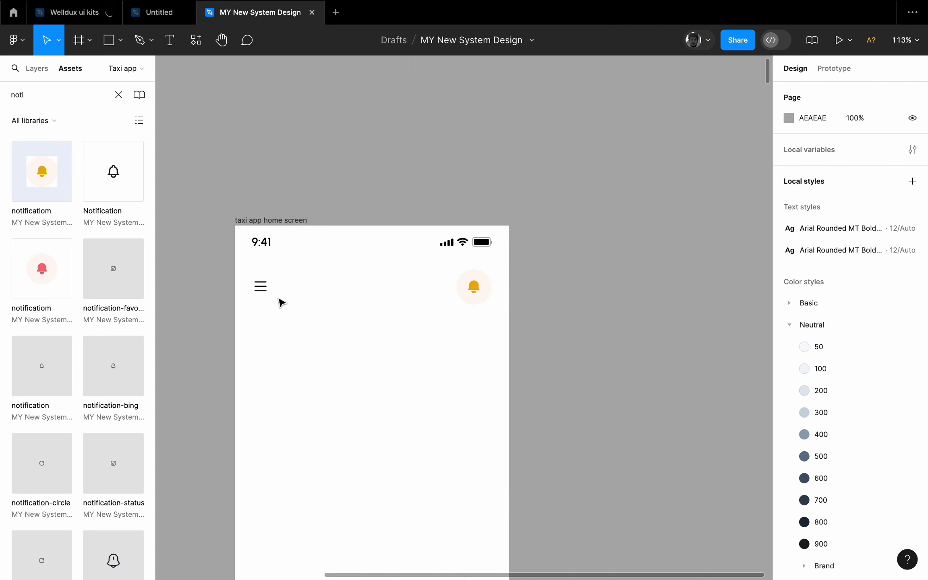
pyautogui.click(261, 286)
pyautogui.keyDown('shift'); pyautogui.click(473, 288); pyautogui.keyUp('shift')
pyautogui.hotkey('shift', 'a')
pyautogui.hotkey('ctrl', 'z')
# - Wrap the menu icon and the notification bell together in an auto layout frame
pyautogui.click(261, 296)
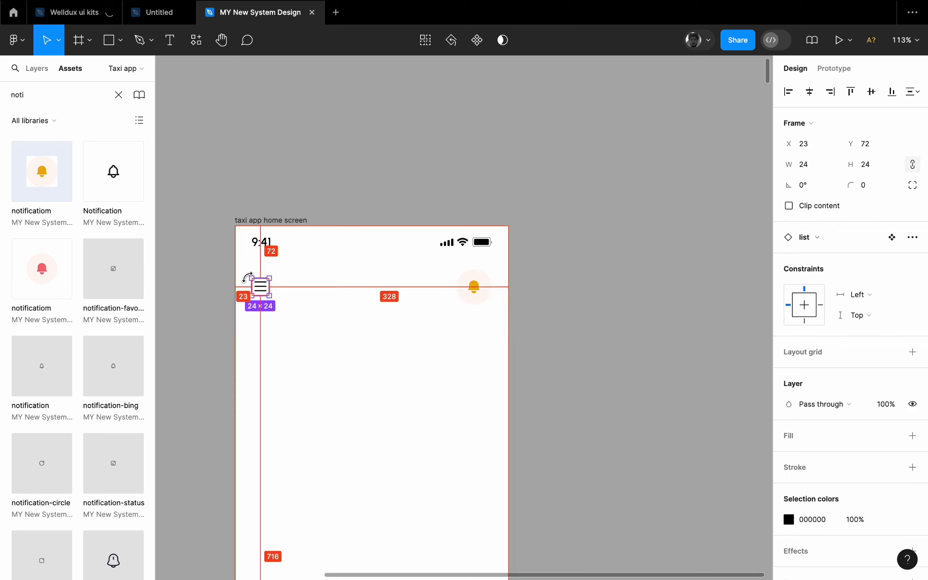
pyautogui.keyDown('shift'); pyautogui.click(487, 292); pyautogui.keyUp('shift')
pyautogui.hotkey('shift', 'a')
pyautogui.click(541, 332)
# - Add the text "Search" below the header row of the home screen
pyautogui.scroll(4, 385, 255)
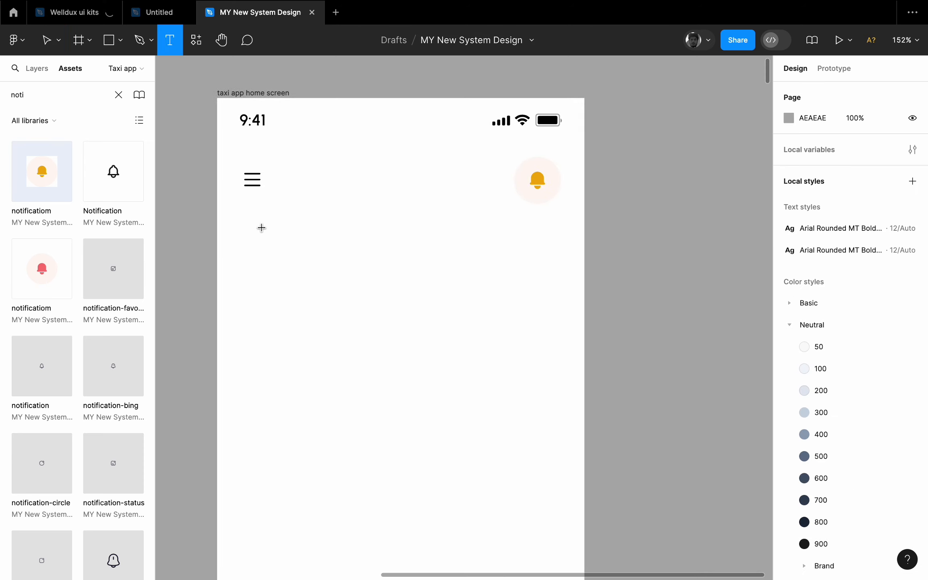
pyautogui.click(277, 224)
pyautogui.write('Search')
pyautogui.click(276, 310)
# - Set the Search text's font to Poppins at size 14
pyautogui.click(798, 352)
pyautogui.write('pop')
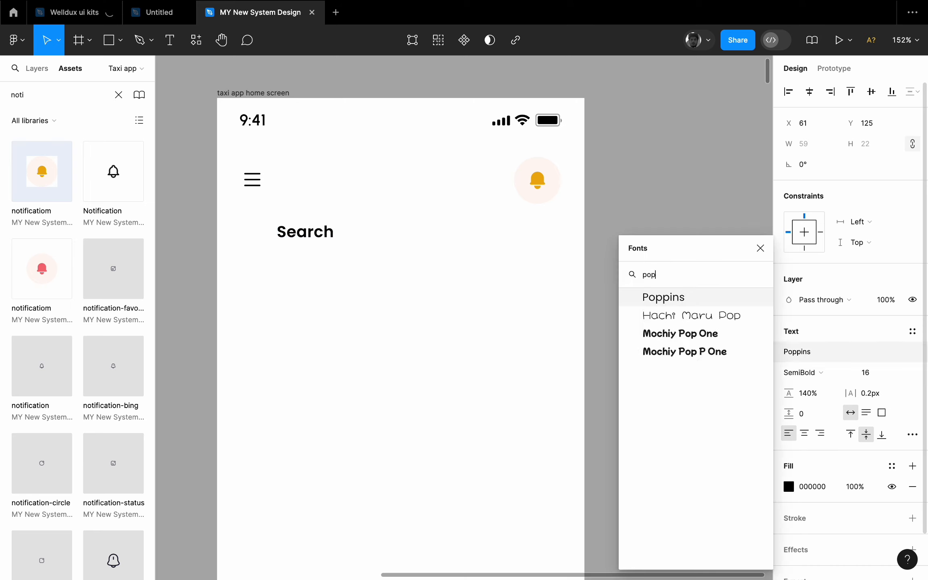
pyautogui.press('Return')
pyautogui.click(865, 372)
pyautogui.write('14')
pyautogui.press('Return')
pyautogui.click(525, 324)
# - Search the assets for "search" and place the Search magnifier icon on the home screen beside the text
pyautogui.hscroll(-4, 526, 323)
pyautogui.click(36, 68)
pyautogui.click(74, 68)
pyautogui.write('sea')
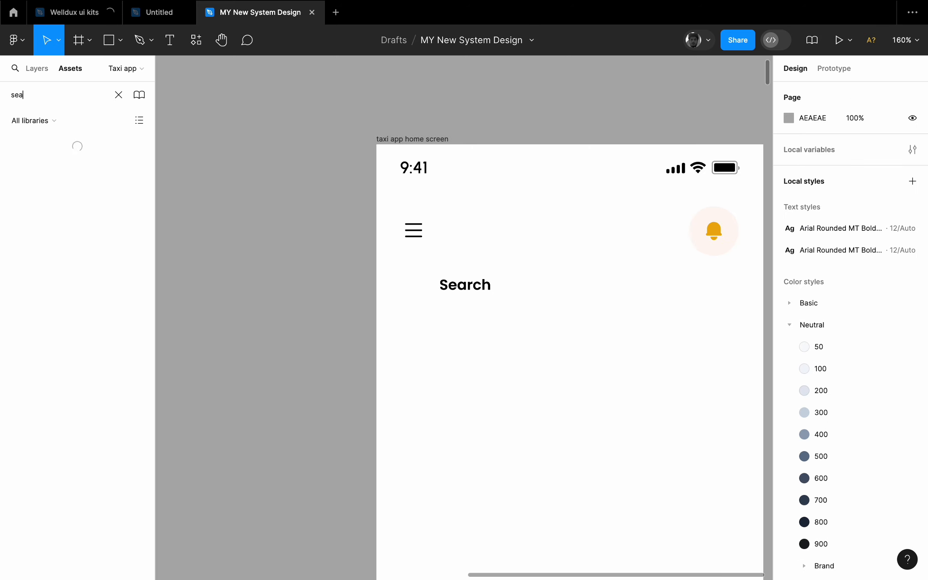
pyautogui.scroll(-3, 78, 273)
pyautogui.moveTo(32, 490); pyautogui.dragTo(427, 318)
# - Move the magnifier icon just in front of the Search text and align the two on their vertical centres
pyautogui.scroll(5, 426, 317)
pyautogui.moveTo(465, 311); pyautogui.dragTo(393, 224)
pyautogui.keyDown('shift'); pyautogui.click(520, 219); pyautogui.keyUp('shift')
pyautogui.click(871, 92)
pyautogui.press('Escape')
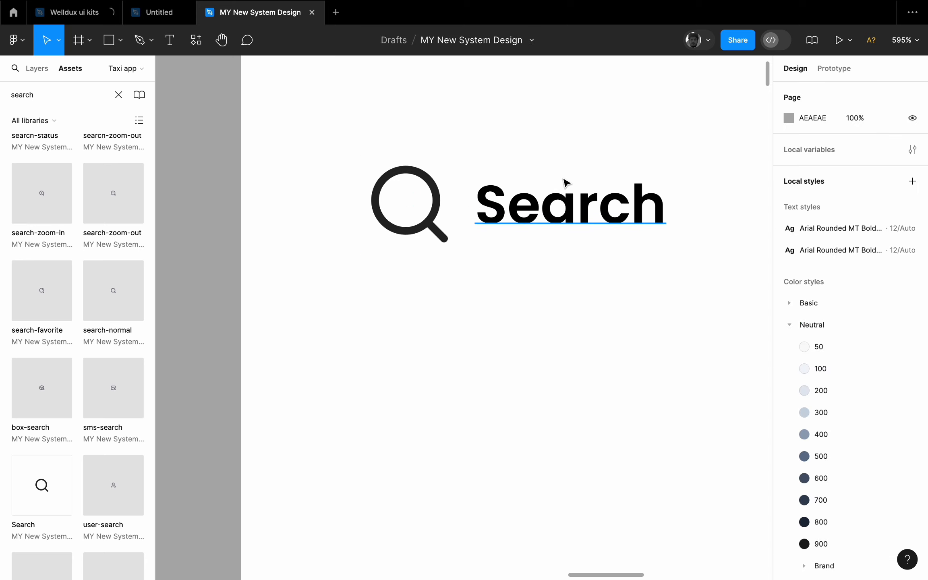
# - Combine the magnifier icon and the Search text in an auto layout frame
pyautogui.scroll(-3, 509, 301)
pyautogui.click(405, 260)
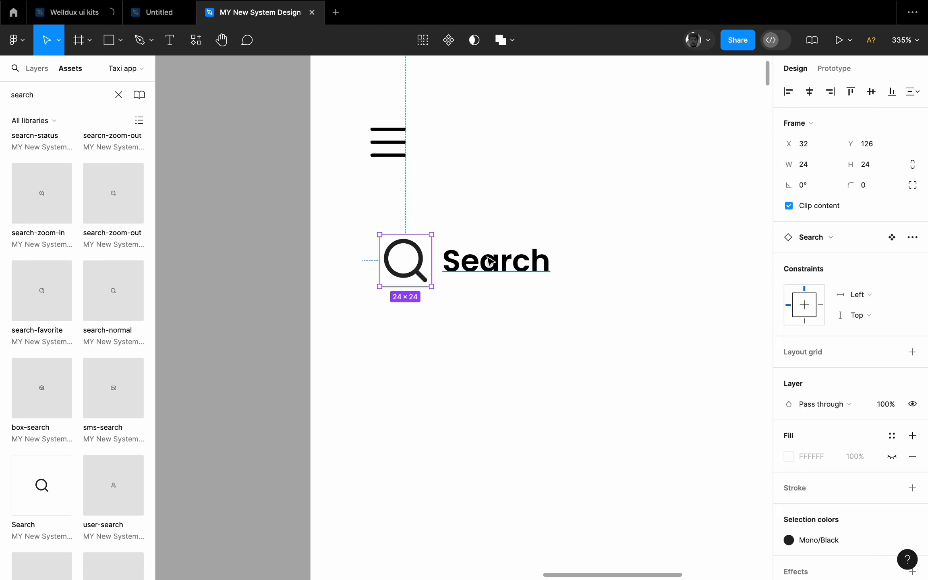
pyautogui.keyDown('shift'); pyautogui.click(490, 262); pyautogui.keyUp('shift')
pyautogui.hotkey('shift', 'a')
pyautogui.click(565, 307)
# - Copy the hex code 6A6A6A from the colour notes on the canvas and apply it as the Search text's fill
pyautogui.scroll(-5, 563, 305)
pyautogui.hscroll(-6, 563, 340)
pyautogui.scroll(4, 562, 340)
pyautogui.scroll(-1, 335, 238)
pyautogui.click(236, 188)
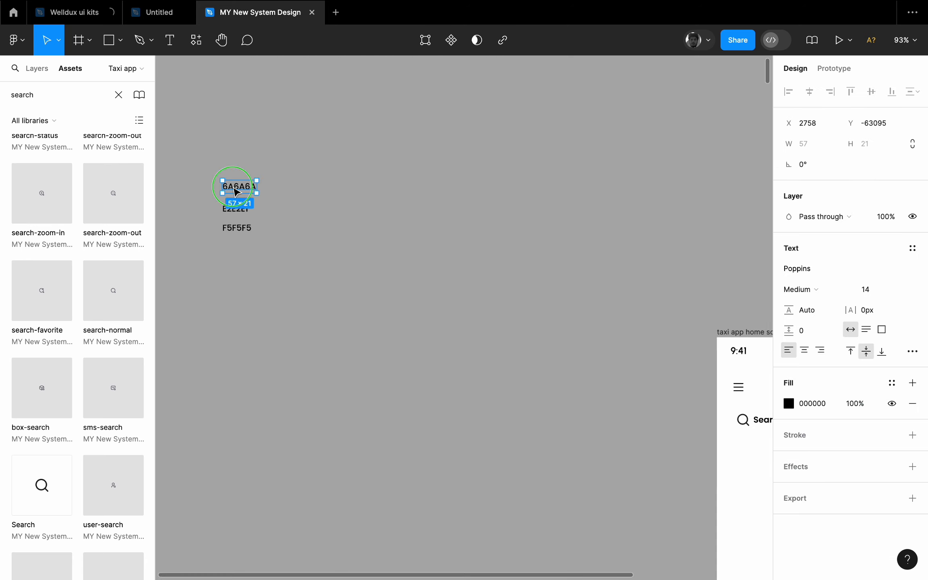
pyautogui.rightClick(236, 190)
pyautogui.click(263, 203)
pyautogui.scroll(-4, 287, 225)
pyautogui.scroll(6, 537, 330)
pyautogui.doubleClick(433, 267)
pyautogui.click(829, 419)
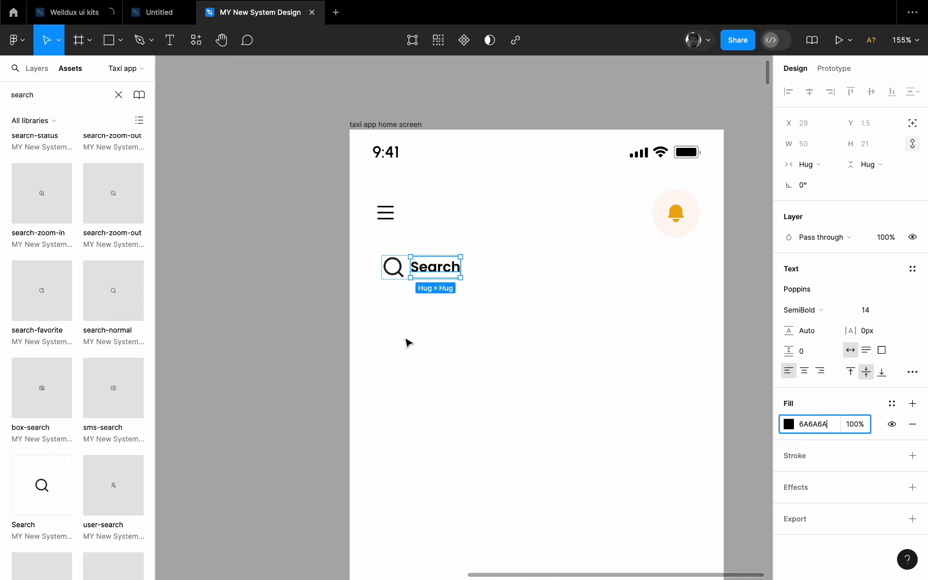
# - Set the magnifier icon's colour to 6A6A6A
pyautogui.click(390, 266)
pyautogui.scroll(5, 388, 266)
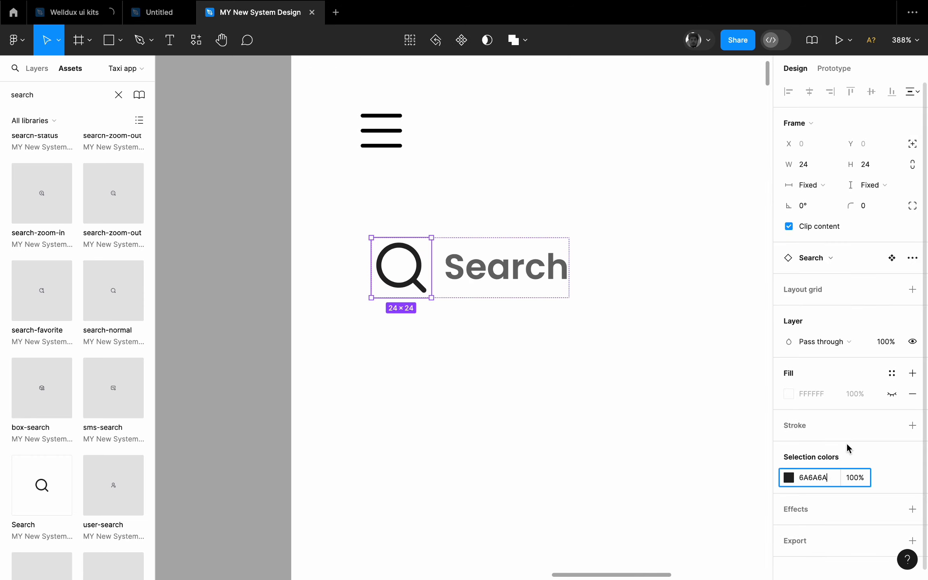
pyautogui.press('Return')
pyautogui.click(626, 410)
# - Change the Search text to a lighter font weight
pyautogui.keyDown('super'); pyautogui.click(523, 274); pyautogui.keyUp('super')
pyautogui.click(799, 310)
pyautogui.click(801, 287)
pyautogui.click(622, 336)
pyautogui.scroll(-2, 621, 336)
pyautogui.scroll(-6, 447, 343)
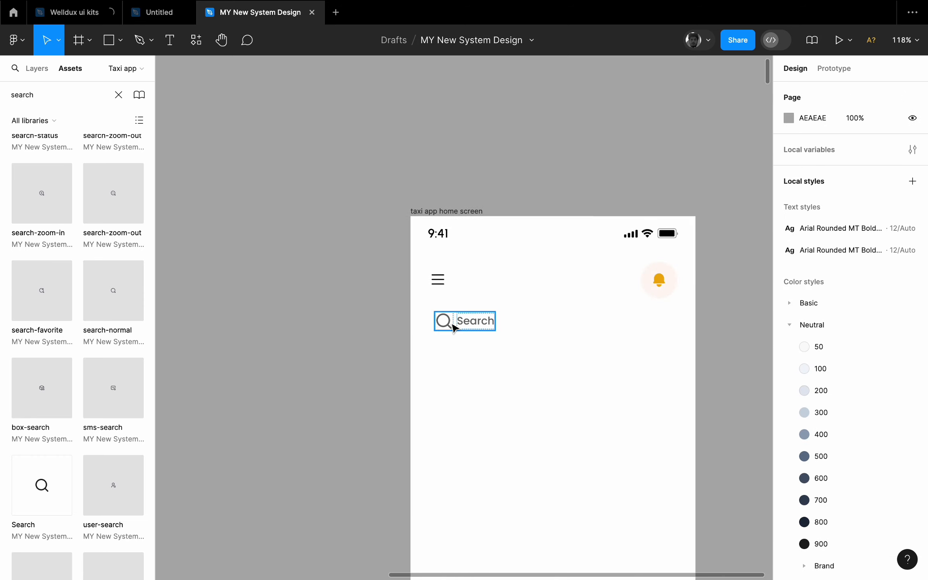
# - Wrap the icon and text group in an outer auto layout frame to form the search bar
pyautogui.hotkey('shift', 'a')
pyautogui.click(570, 309)
pyautogui.click(469, 321)
pyautogui.hotkey('shift', 'a')
# - Show the layout grids and move the search bar to X 24, in line with the first column's edge
pyautogui.scroll(2, 469, 320)
pyautogui.moveTo(470, 321); pyautogui.dragTo(476, 322)
pyautogui.hotkey('shift', 'g')
pyautogui.scroll(8, 467, 332)
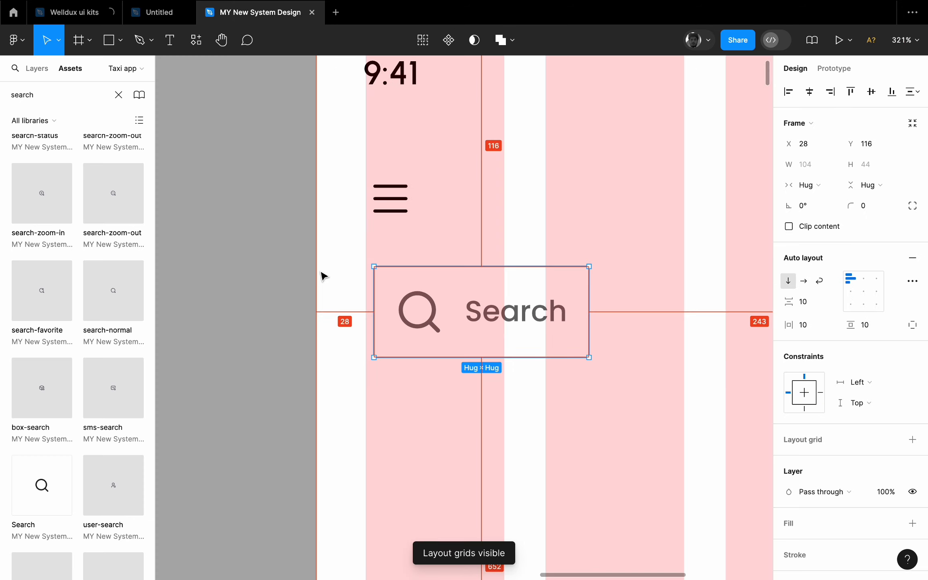
pyautogui.press('Left')
pyautogui.press('Left')
pyautogui.press('Left')
pyautogui.press('Left')
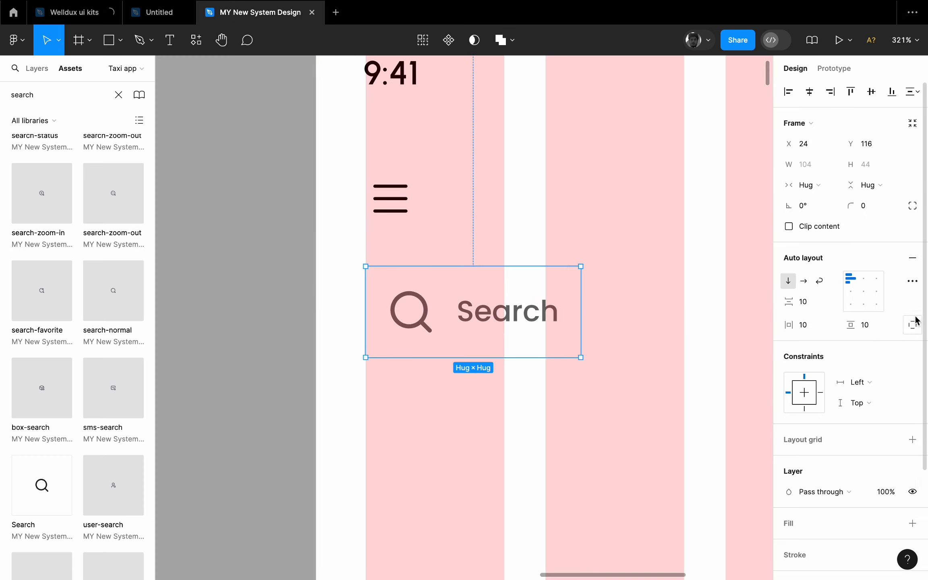
# - Set the search bar's left padding to 16 and right padding to 227, and hide the layout grids
pyautogui.click(914, 321)
pyautogui.write('16')
pyautogui.press('Return')
pyautogui.scroll(-6, 396, 380)
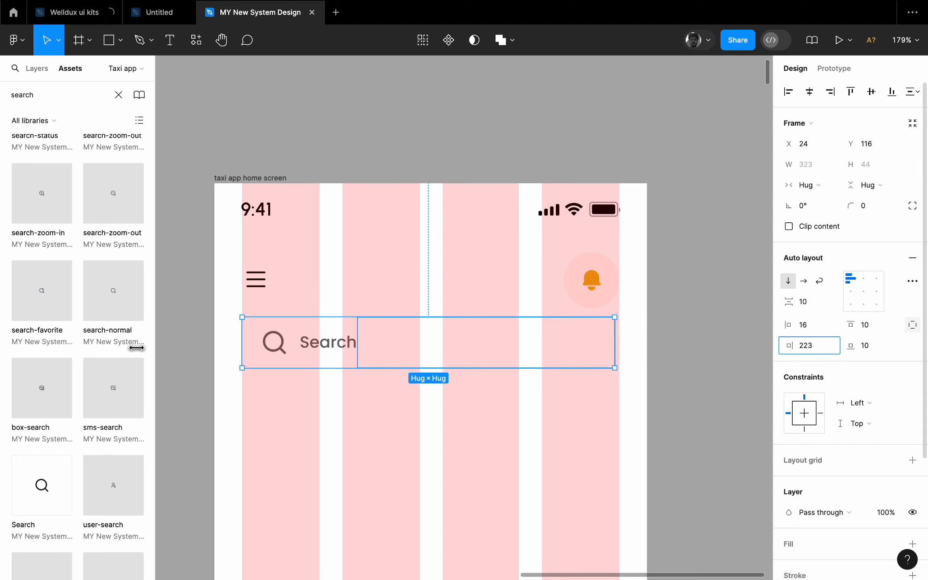
pyautogui.moveTo(136, 348); pyautogui.dragTo(716, 361)
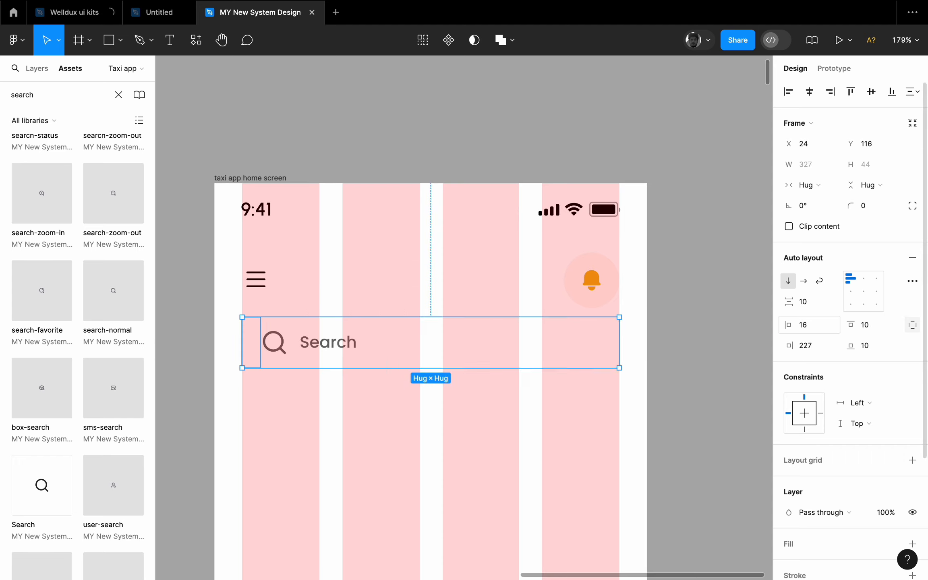
pyautogui.hotkey('shift', 'g')
pyautogui.click(577, 380)
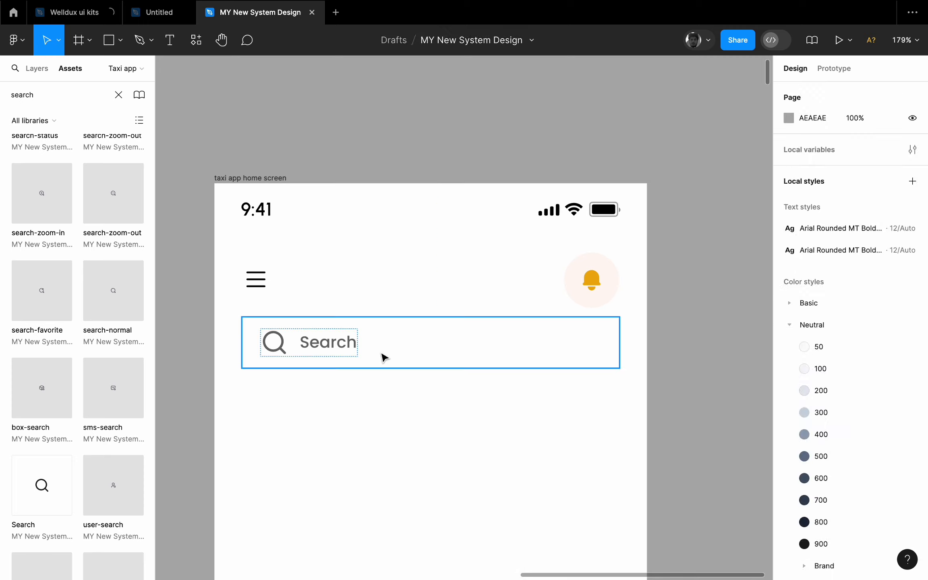
# - Add a stroke to the search bar and colour it E2E2E1, copied from the colour notes on the canvas
pyautogui.click(382, 354)
pyautogui.scroll(-3, 913, 495)
pyautogui.click(912, 443)
pyautogui.scroll(-10, 652, 363)
pyautogui.scroll(3, 284, 273)
pyautogui.hscroll(-3, 284, 273)
pyautogui.doubleClick(242, 214)
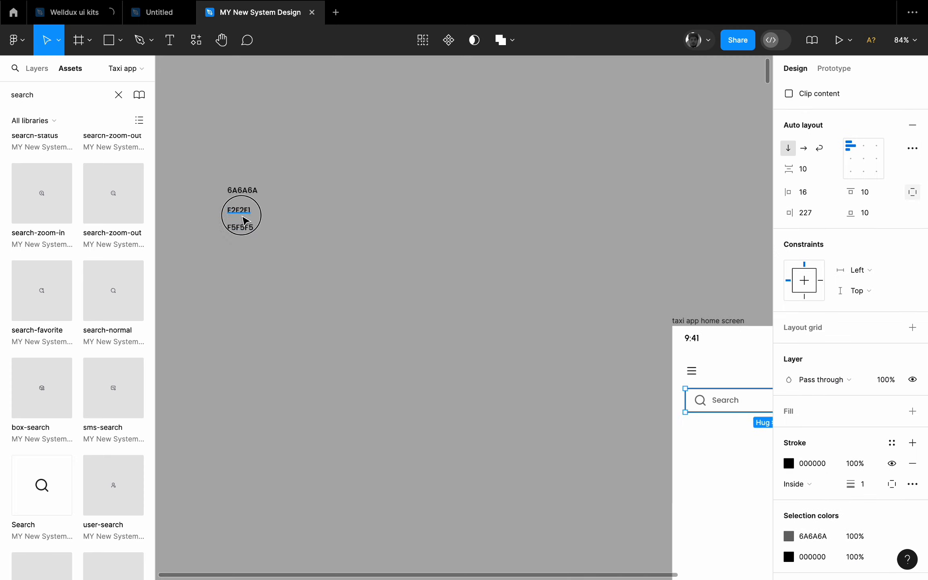
pyautogui.hscroll(7, 318, 378)
pyautogui.click(455, 377)
pyautogui.scroll(-4, 872, 495)
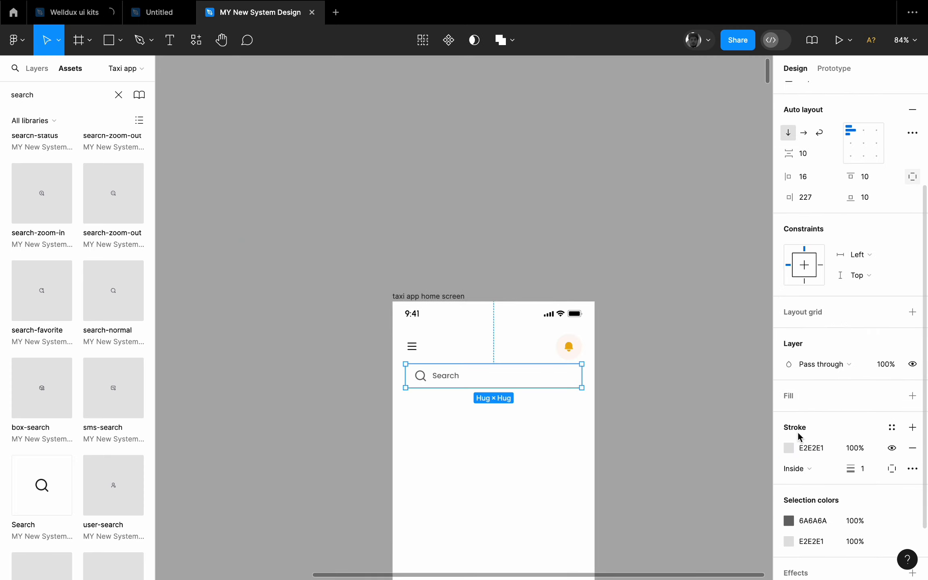
pyautogui.click(467, 435)
# - Set the search bar's corner radius to 72
pyautogui.scroll(8, 467, 435)
pyautogui.click(572, 306)
pyautogui.hscroll(3, 596, 294)
pyautogui.scroll(4, 871, 208)
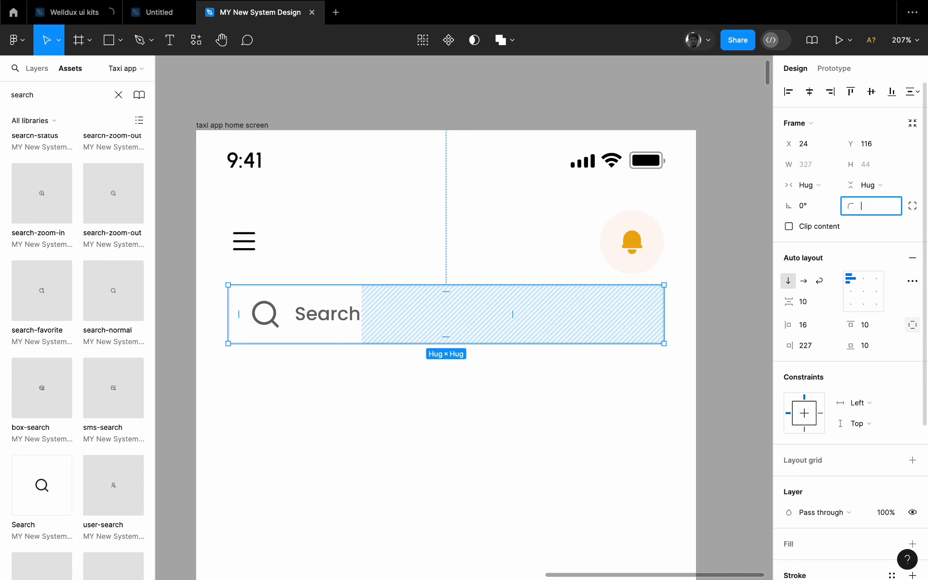
pyautogui.write('72')
pyautogui.press('Return')
pyautogui.click(584, 442)
# - Set the search bar's height to 50 and align its content to the left centre
pyautogui.scroll(-5, 584, 441)
pyautogui.click(604, 367)
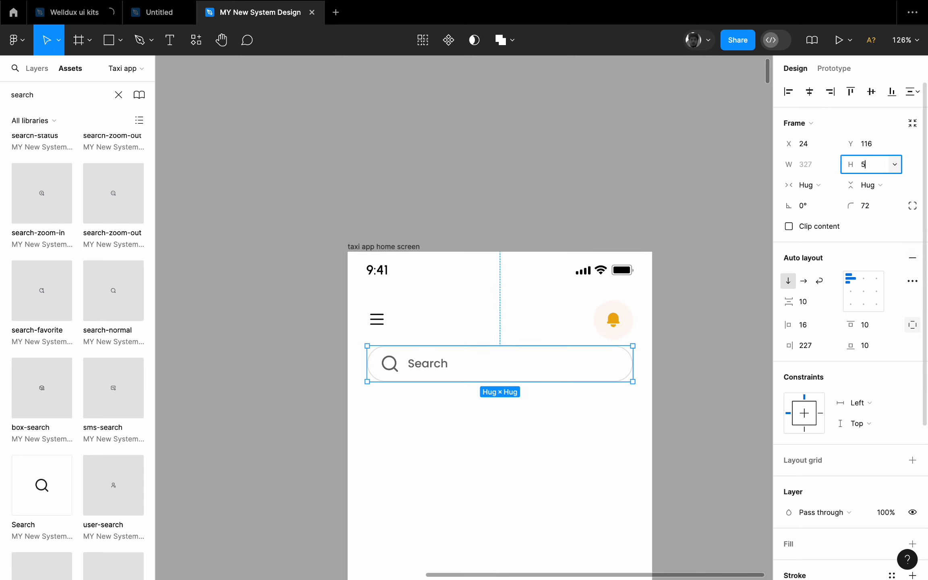
pyautogui.click(855, 294)
pyautogui.click(600, 437)
# - Move the search bar down to Y 124
pyautogui.scroll(-1, 601, 437)
pyautogui.hscroll(3, 600, 437)
pyautogui.hscroll(-4, 604, 415)
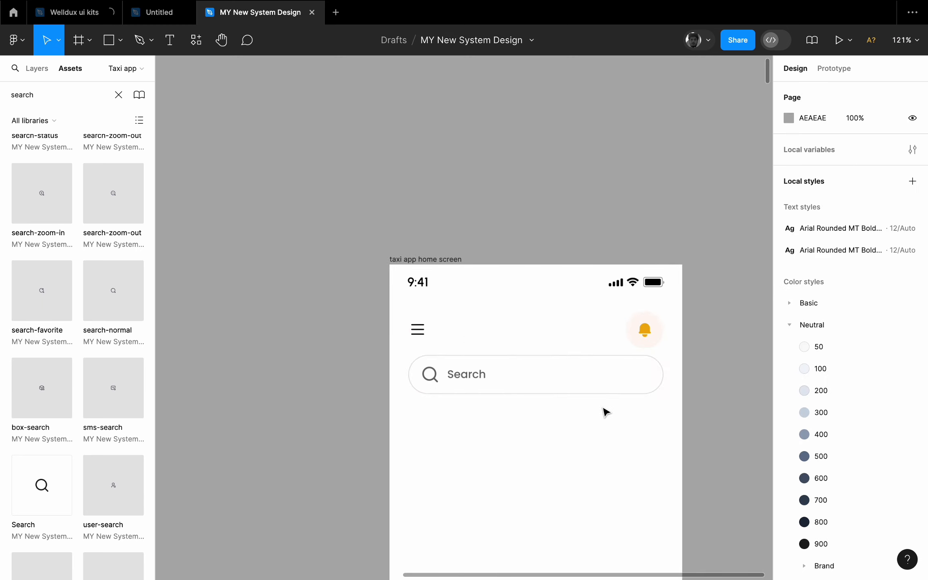
pyautogui.click(609, 378)
pyautogui.hotkey('alt', 'Down')
pyautogui.hotkey('alt', 'Down')
pyautogui.hotkey('alt', 'Down')
pyautogui.hotkey('alt', 'Down')
pyautogui.hotkey('alt', 'Down')
pyautogui.hotkey('alt', 'Down')
pyautogui.hotkey('alt', 'Down')
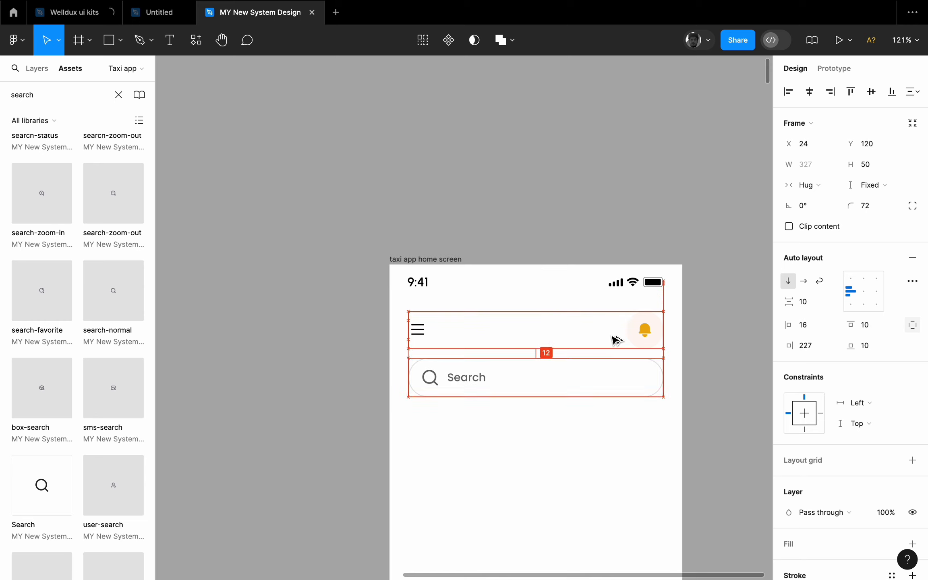
# - Add a fill to the search bar and set it to F5F5F5 from the colour notes on the canvas
pyautogui.scroll(-1, 912, 530)
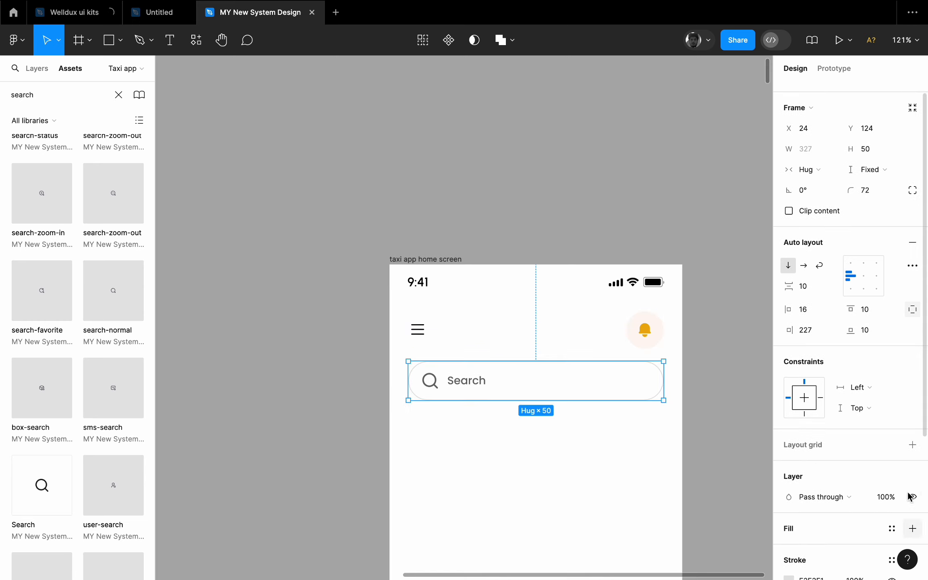
pyautogui.click(912, 527)
pyautogui.scroll(-6, 503, 258)
pyautogui.scroll(1, 318, 211)
pyautogui.click(318, 211)
pyautogui.scroll(3, 741, 371)
pyautogui.click(640, 293)
pyautogui.scroll(-3, 822, 486)
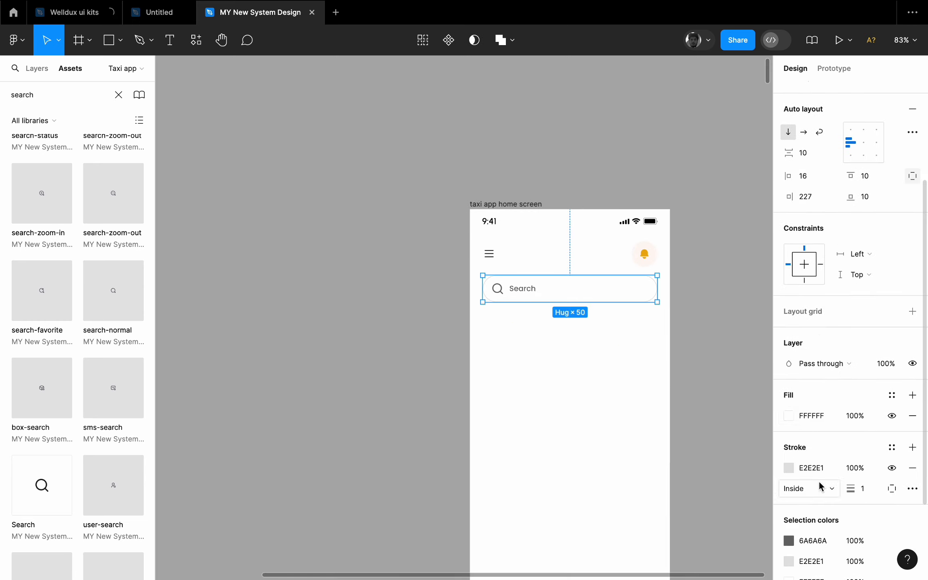
pyautogui.write('f5')
pyautogui.press('Return')
pyautogui.click(539, 356)
pyautogui.hscroll(2, 443, 360)
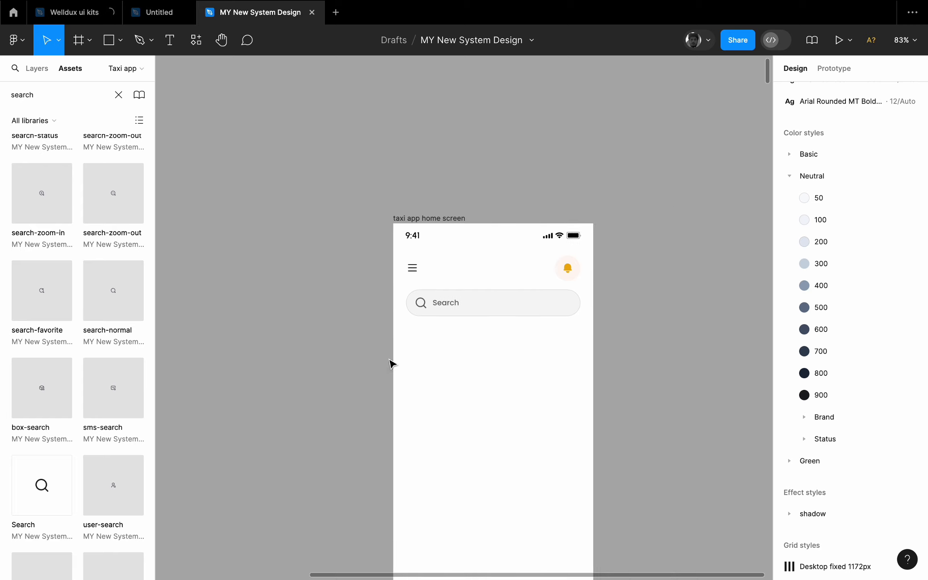
pyautogui.scroll(4, 483, 339)
pyautogui.click(483, 282)
pyautogui.press('alt')
pyautogui.click(511, 348)
pyautogui.scroll(-4, 508, 350)
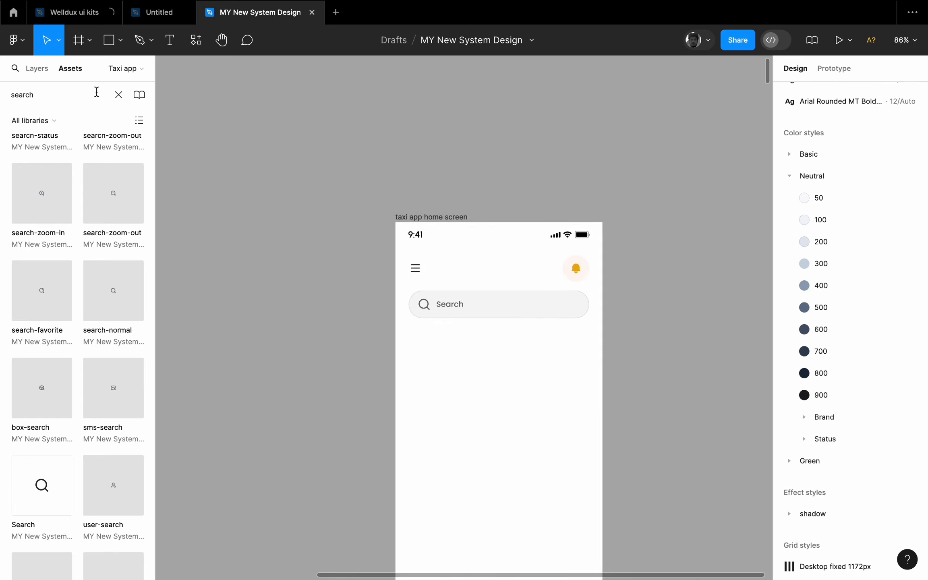
# - Search the assets for "map" and place the 327 × 347 street map in the home screen below the search bar
pyautogui.click(119, 95)
pyautogui.write('map')
pyautogui.moveTo(143, 250); pyautogui.dragTo(234, 294)
pyautogui.click(37, 68)
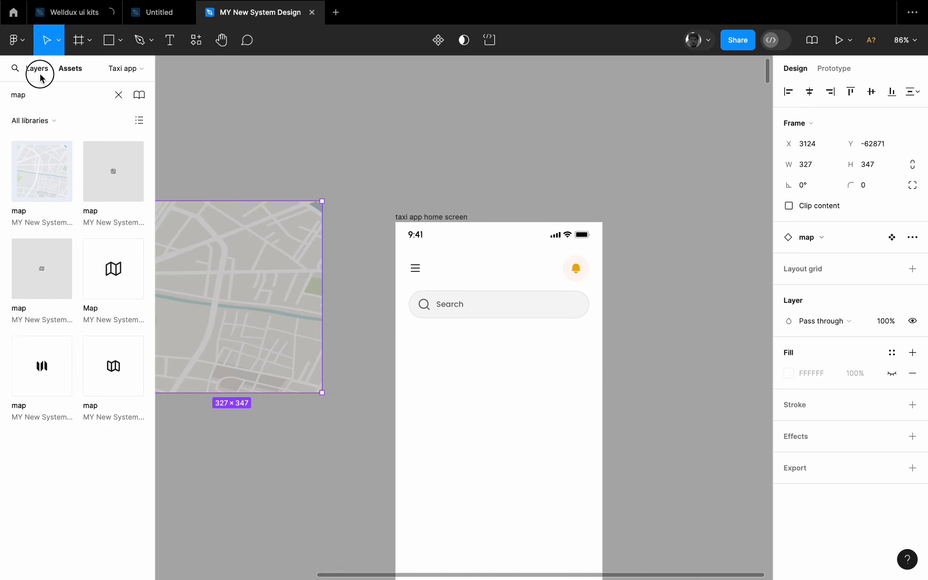
pyautogui.scroll(-5, 225, 153)
pyautogui.moveTo(238, 214); pyautogui.dragTo(354, 276)
# - Align the map at X 24, move it up closer beneath the search bar and round its corners
pyautogui.scroll(5, 353, 273)
pyautogui.press('alt')
pyautogui.press('Left')
pyautogui.press('Left')
pyautogui.press('Left')
pyautogui.press('Left')
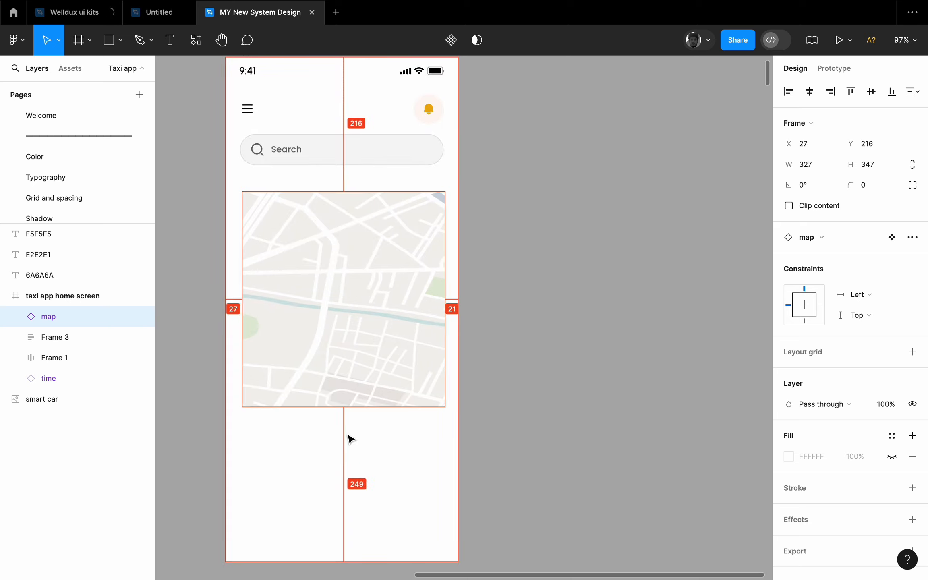
pyautogui.hotkey('shift', 'Up')
pyautogui.hotkey('shift', 'Up')
pyautogui.press('Up')
pyautogui.press('Up')
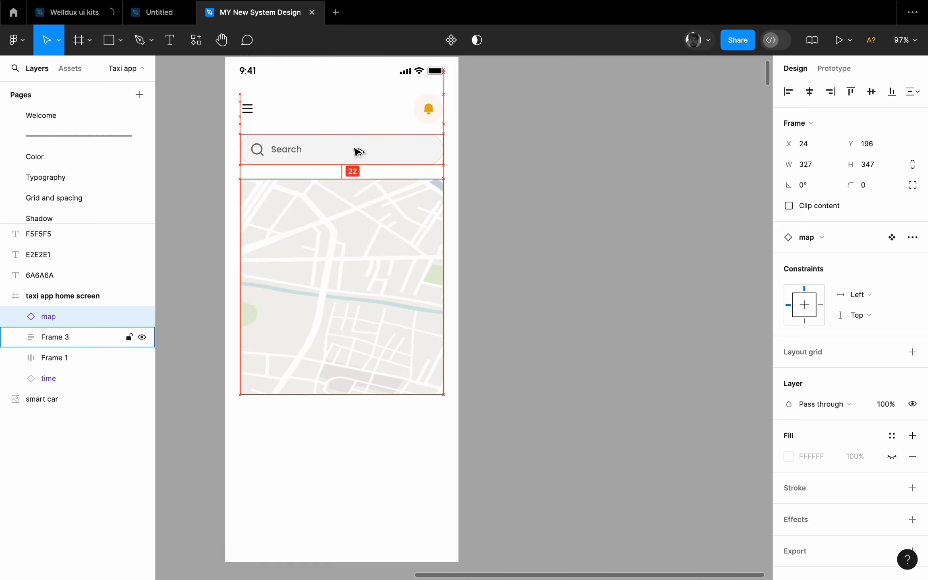
pyautogui.click(535, 217)
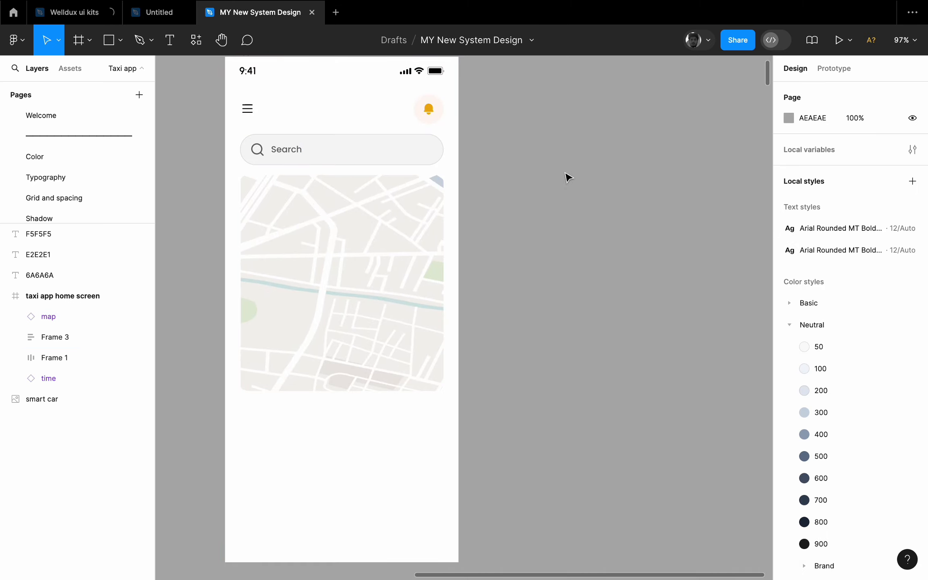
# - Search the assets for "my" and place the My location marker at the centre of the map
pyautogui.click(83, 69)
pyautogui.write('my')
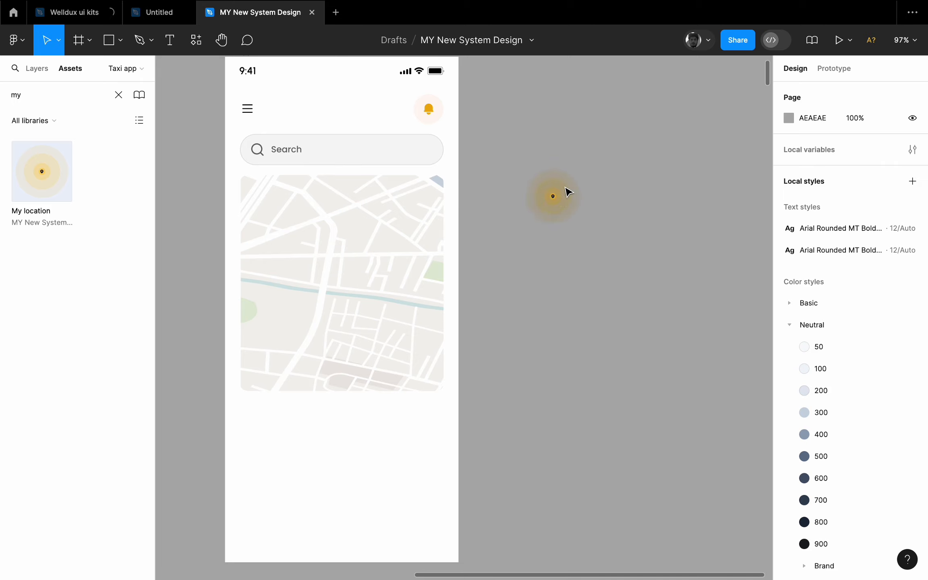
pyautogui.moveTo(568, 192); pyautogui.dragTo(326, 313)
pyautogui.click(37, 68)
pyautogui.hotkey('shift', '1')
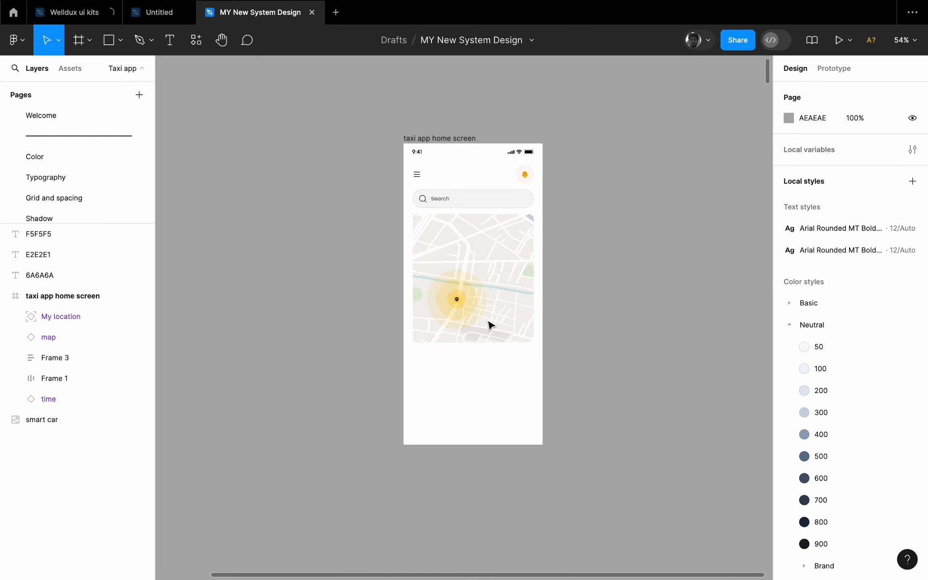
pyautogui.scroll(5, 489, 321)
pyautogui.moveTo(446, 290); pyautogui.dragTo(468, 259)
pyautogui.click(625, 334)
# - Add the text "Ouch" in the empty area below the map on the home screen
pyautogui.scroll(-2, 626, 334)
pyautogui.scroll(-2, 604, 342)
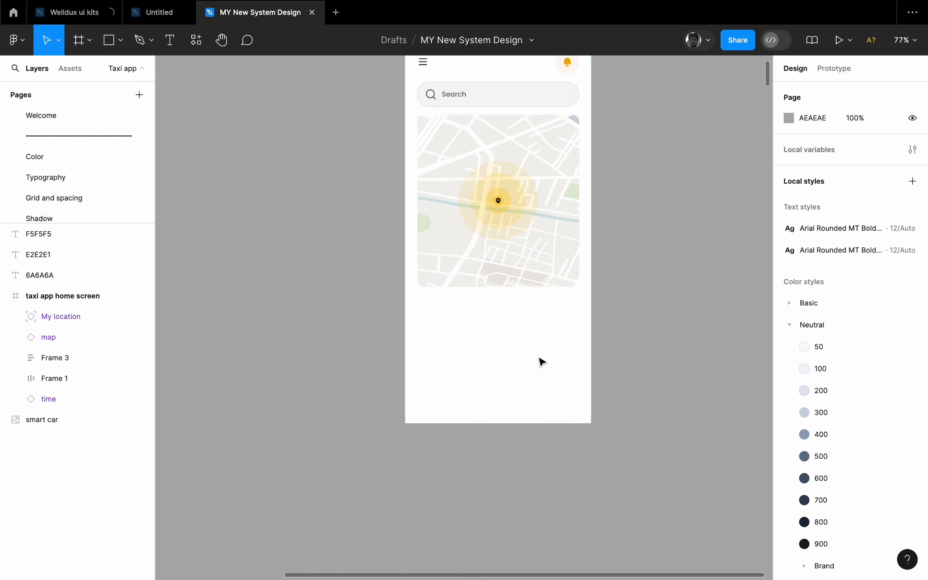
pyautogui.scroll(3, 534, 352)
pyautogui.hscroll(1, 463, 282)
pyautogui.click(170, 44)
pyautogui.scroll(2, 376, 308)
pyautogui.click(375, 307)
pyautogui.write('Ouch')
pyautogui.press('Escape')
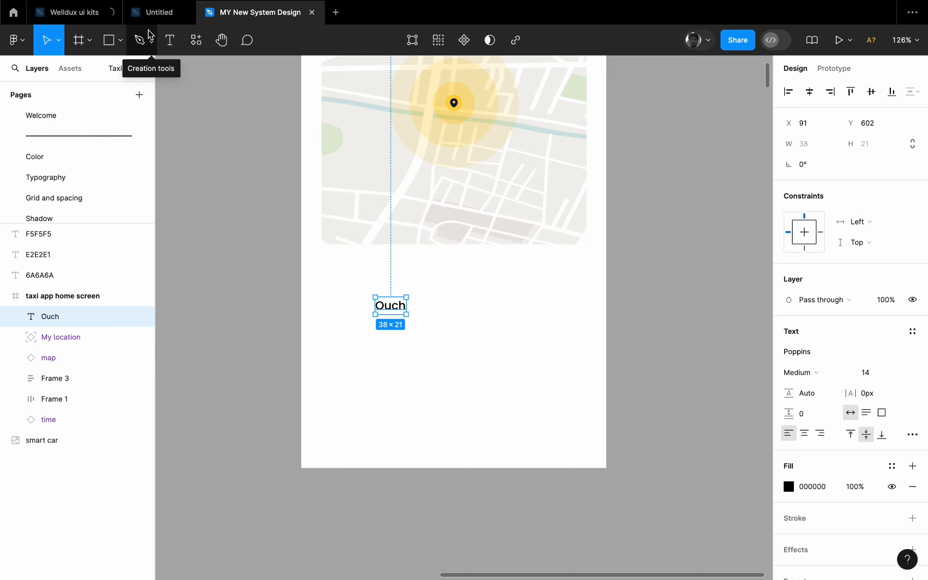
# - Search the assets for "location" and place the 20 × 20 location-marker icon directly before the Ouch text
pyautogui.click(70, 71)
pyautogui.write('lo')
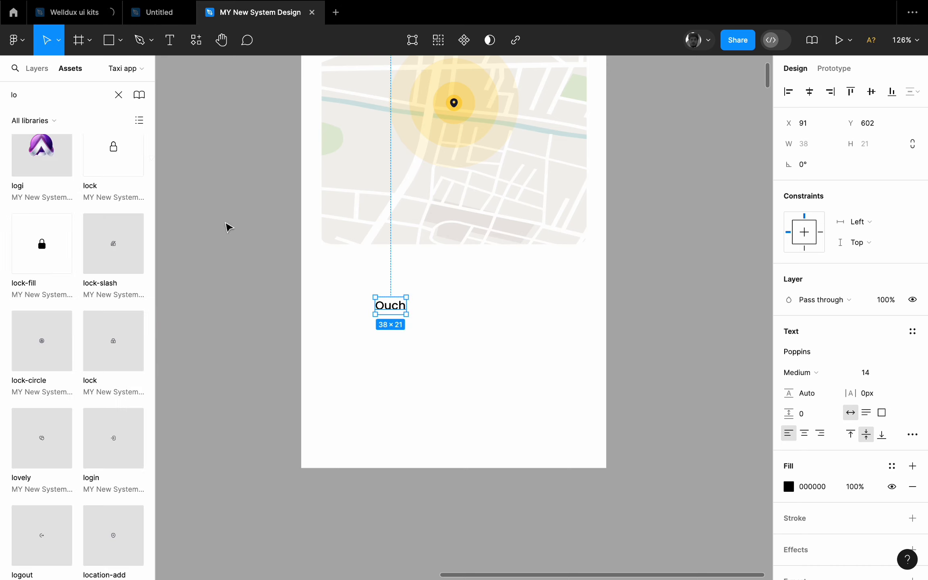
pyautogui.write('ca')
pyautogui.scroll(-1, 93, 302)
pyautogui.moveTo(42, 519); pyautogui.dragTo(251, 302)
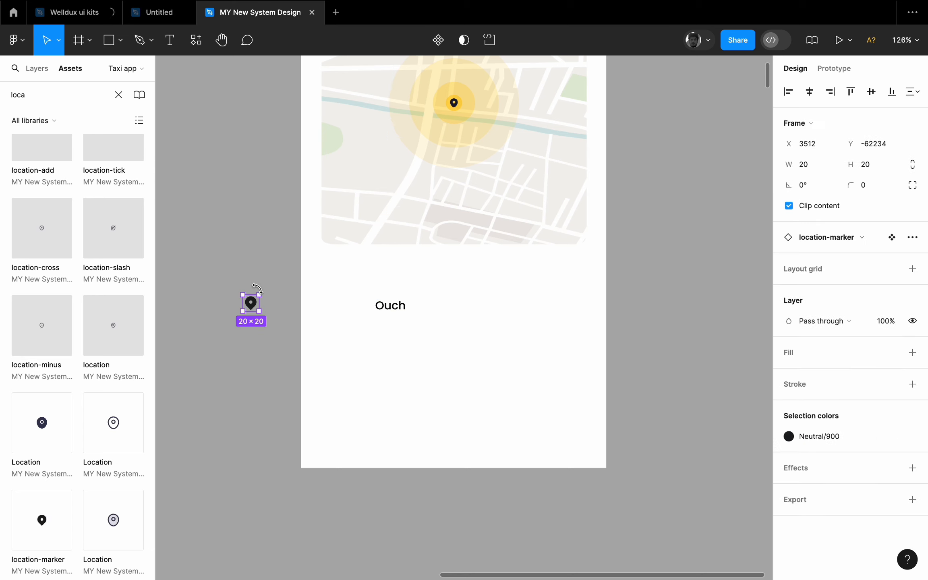
pyautogui.scroll(-15, 65, 433)
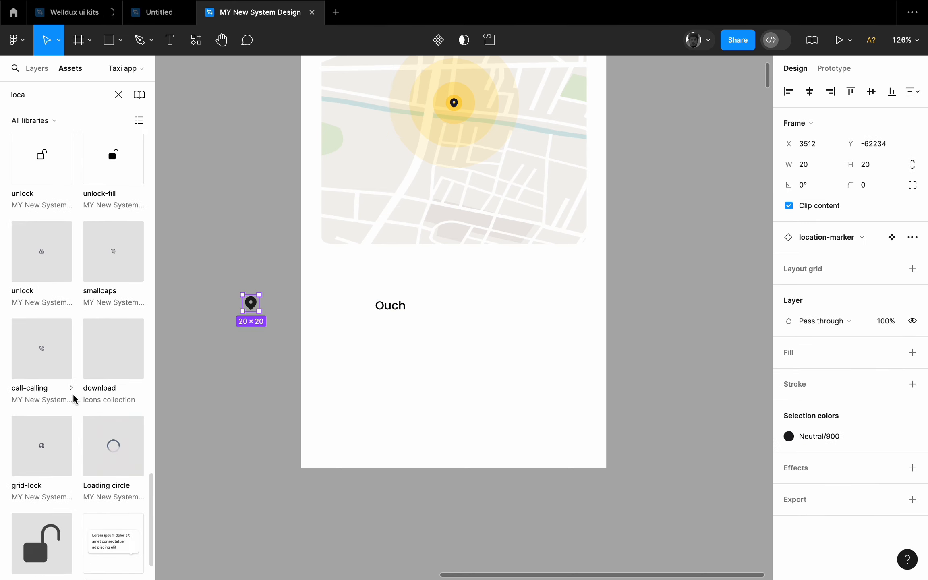
pyautogui.scroll(15, 73, 399)
pyautogui.write('tion')
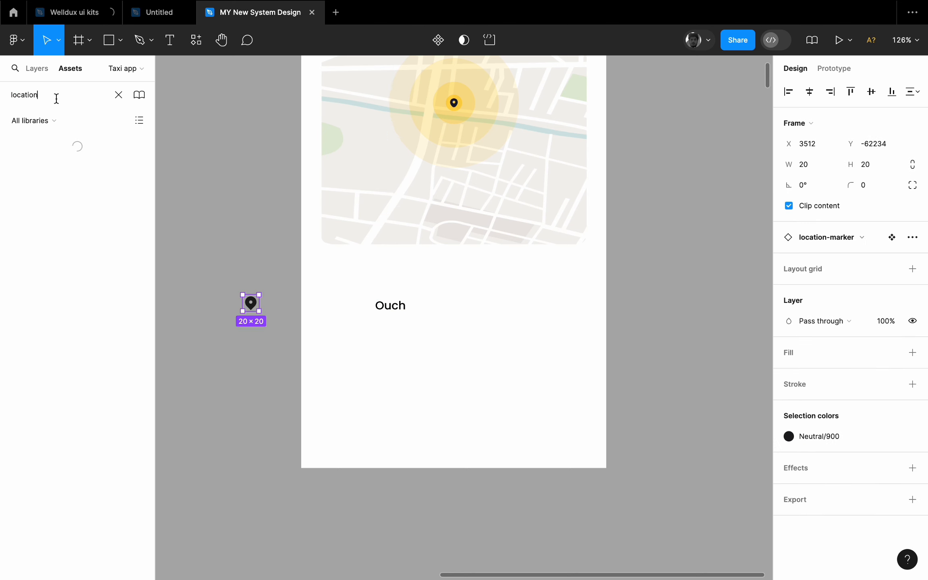
pyautogui.click(39, 69)
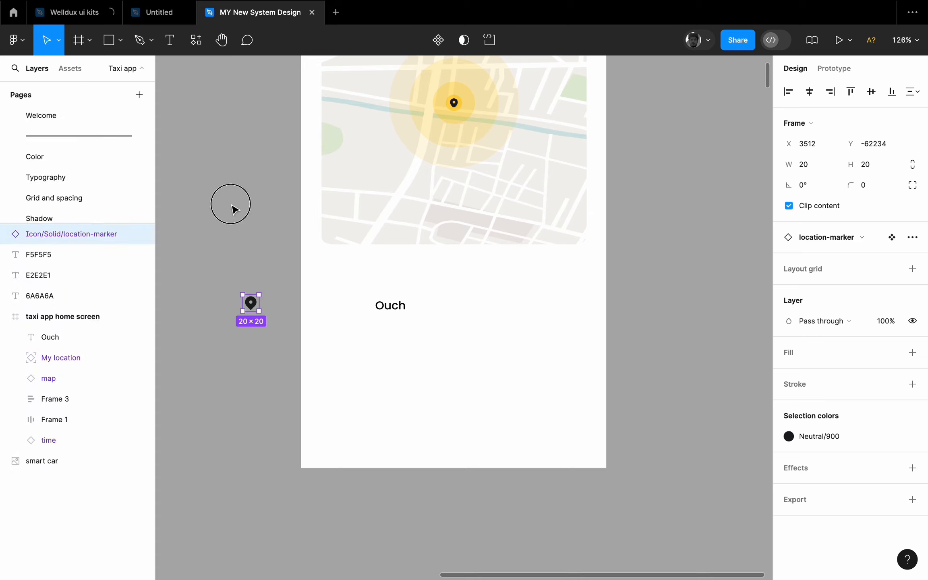
pyautogui.scroll(5, 235, 298)
pyautogui.moveTo(556, 333); pyautogui.dragTo(493, 312)
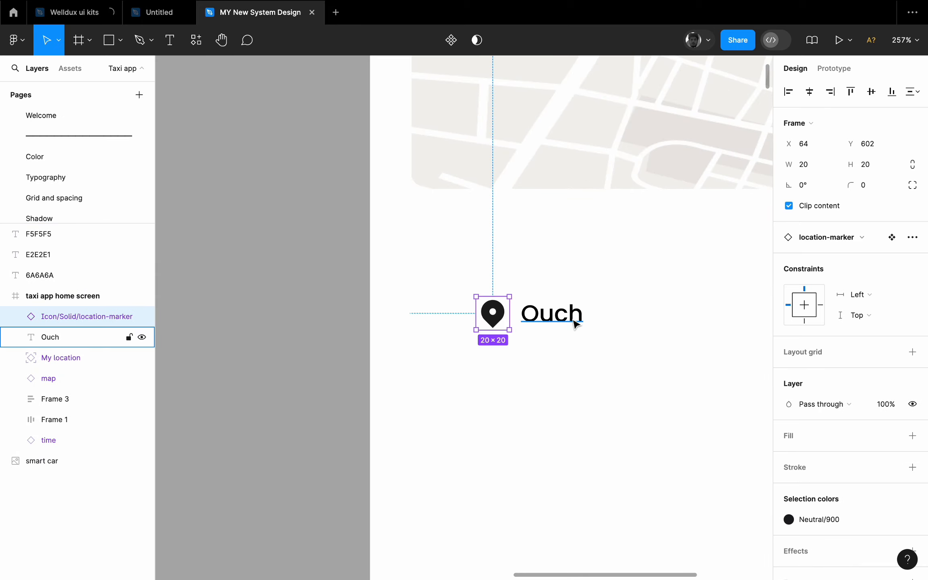
# - Combine the location-marker icon and the Ouch text into a horizontal auto layout row
pyautogui.click(574, 322)
pyautogui.keyDown('shift'); pyautogui.click(483, 322); pyautogui.keyUp('shift')
pyautogui.hotkey('shift', 'a')
pyautogui.click(527, 377)
# - Wrap the Ouch row in another auto layout frame at X 24, sized 327 × 50, with content aligned left centre
pyautogui.scroll(-5, 527, 378)
pyautogui.hscroll(3, 528, 377)
pyautogui.click(412, 354)
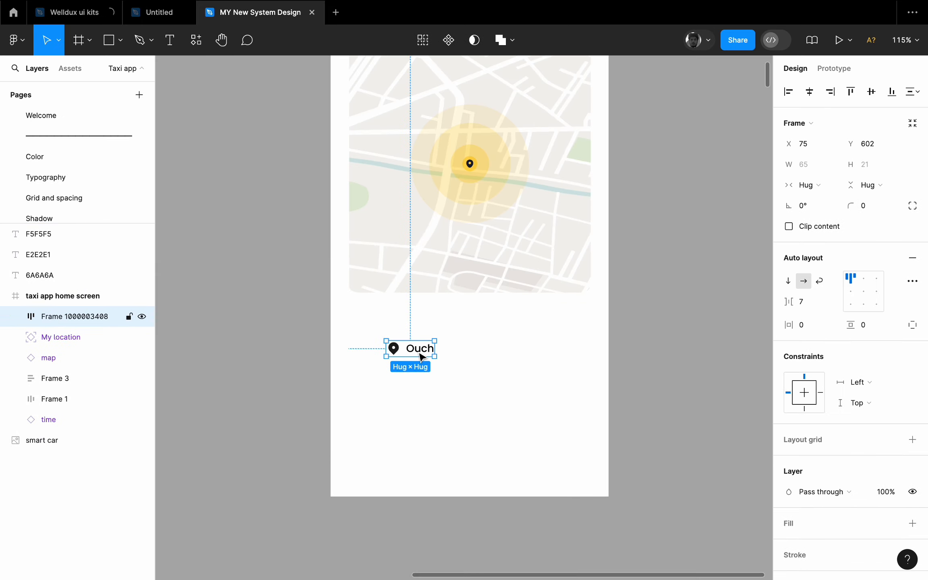
pyautogui.hotkey('shift', 'g')
pyautogui.scroll(5, 421, 355)
pyautogui.hotkey('shift', 'a')
pyautogui.moveTo(429, 353); pyautogui.dragTo(608, 334)
pyautogui.scroll(-4, 383, 357)
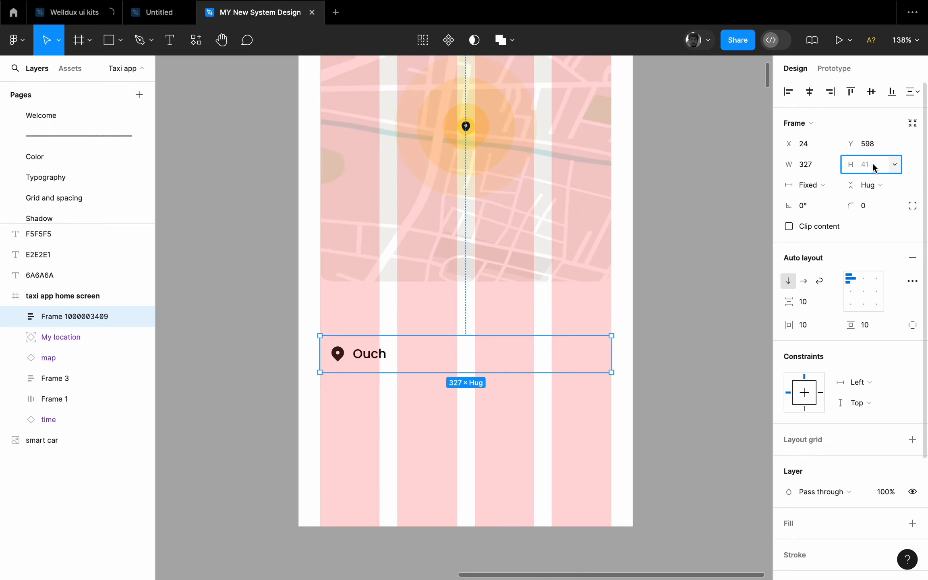
pyautogui.click(677, 397)
pyautogui.hotkey('shift', 'g')
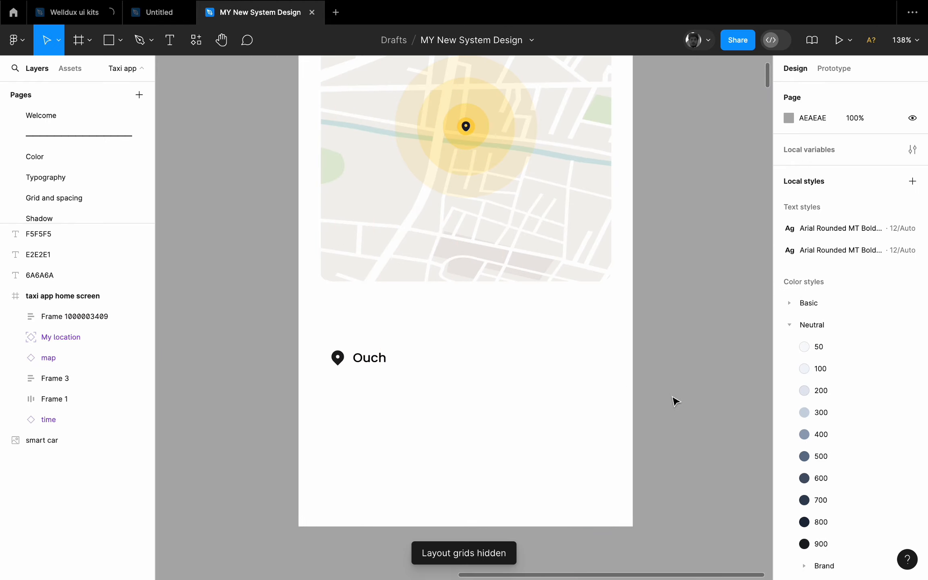
# - Add a stroke to the Ouch field and sample its colour E2E2E1 from the search bar's border
pyautogui.click(588, 364)
pyautogui.scroll(-1, 912, 475)
pyautogui.click(912, 538)
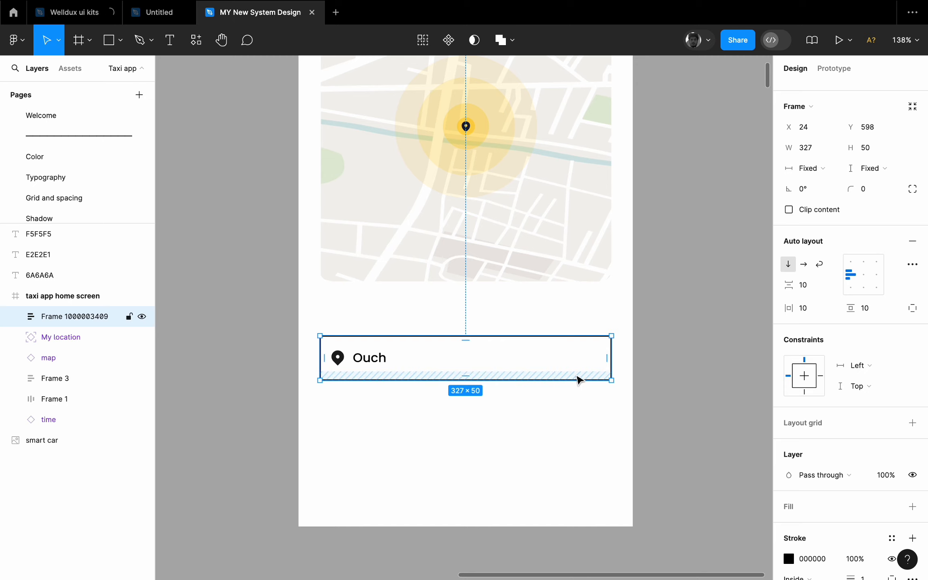
pyautogui.scroll(-5, 514, 386)
pyautogui.scroll(2, 542, 236)
pyautogui.press('i')
pyautogui.scroll(10, 532, 189)
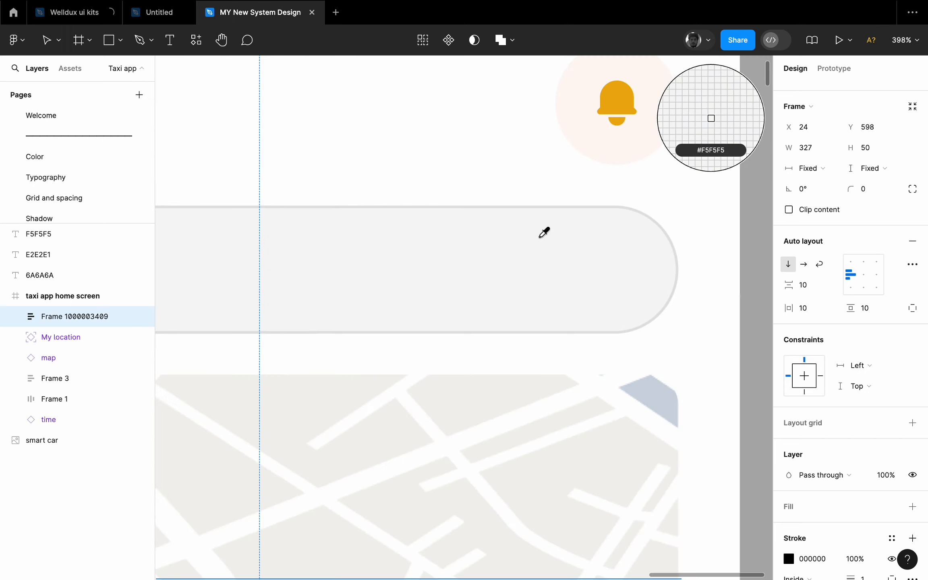
pyautogui.click(562, 200)
pyautogui.scroll(-10, 561, 202)
pyautogui.click(644, 374)
# - Reduce the opacity of the Ouch row's icon and text colours to 60%
pyautogui.scroll(3, 515, 369)
pyautogui.doubleClick(287, 359)
pyautogui.click(892, 506)
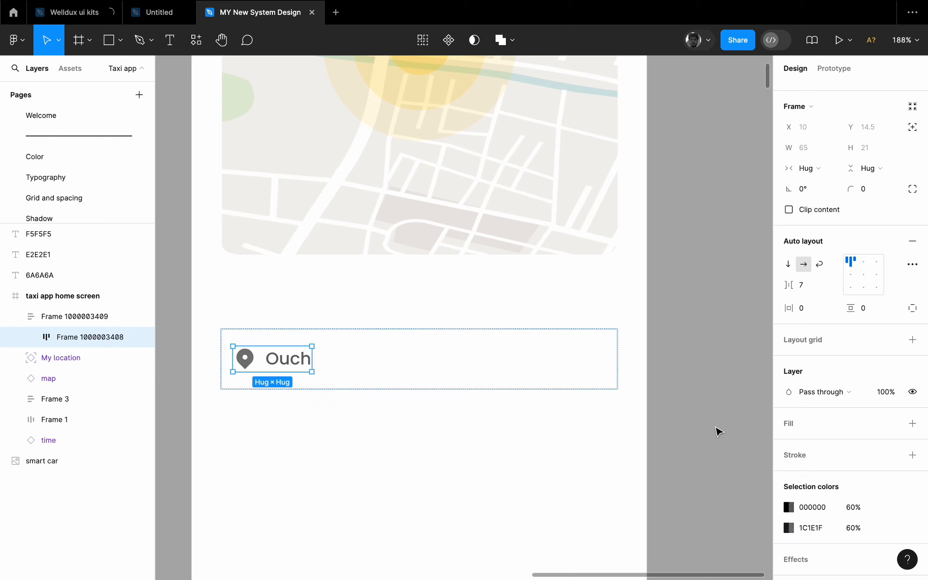
pyautogui.click(705, 390)
# - Set the Ouch field's corner radius to 8
pyautogui.scroll(-4, 681, 312)
pyautogui.click(643, 345)
pyautogui.scroll(4, 865, 205)
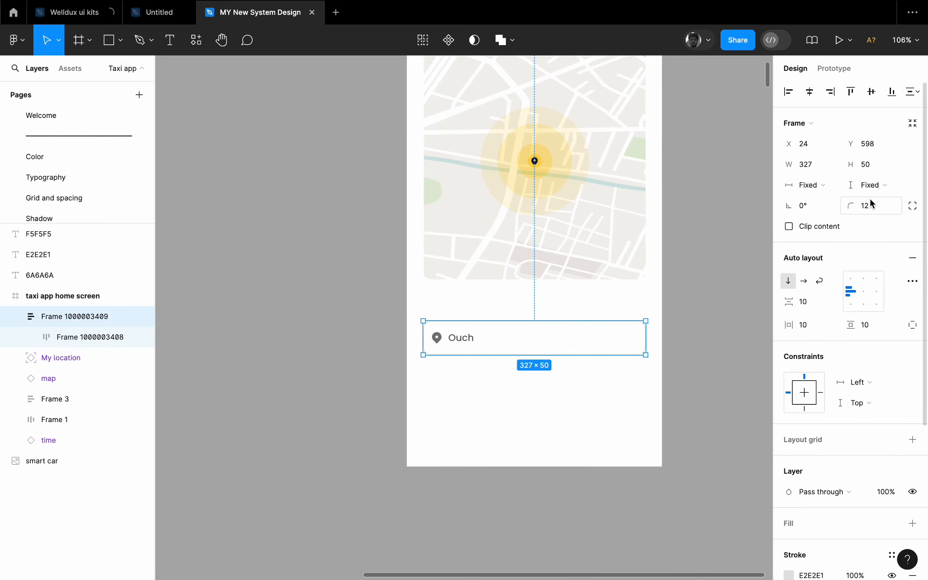
pyautogui.write('8')
pyautogui.press('Return')
pyautogui.scroll(6, 467, 321)
pyautogui.scroll(-5, 850, 403)
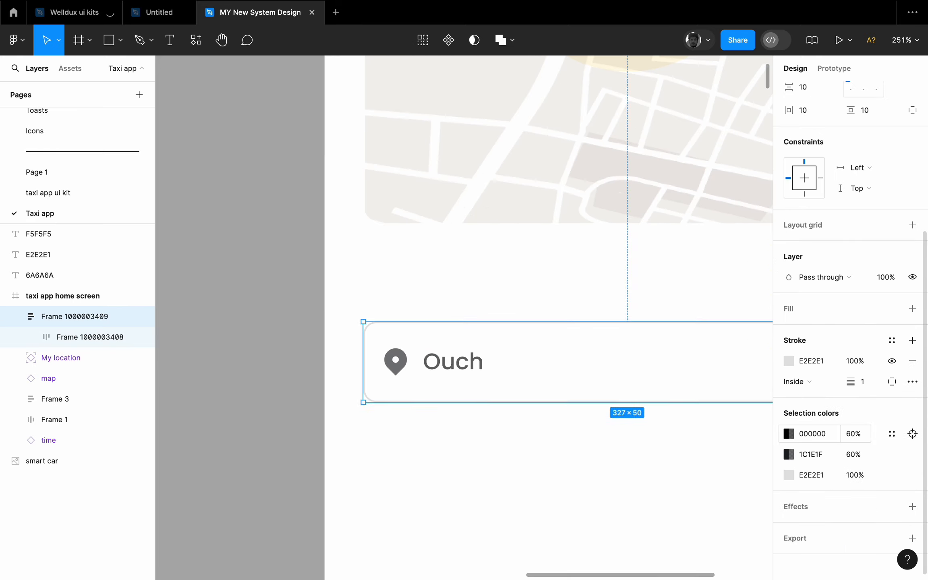
pyautogui.click(853, 433)
pyautogui.write('100')
pyautogui.press('Return')
pyautogui.press('super+z')
# - Change the Ouch field's stroke colour to 000000
pyautogui.click(788, 361)
pyautogui.moveTo(701, 343); pyautogui.dragTo(712, 401)
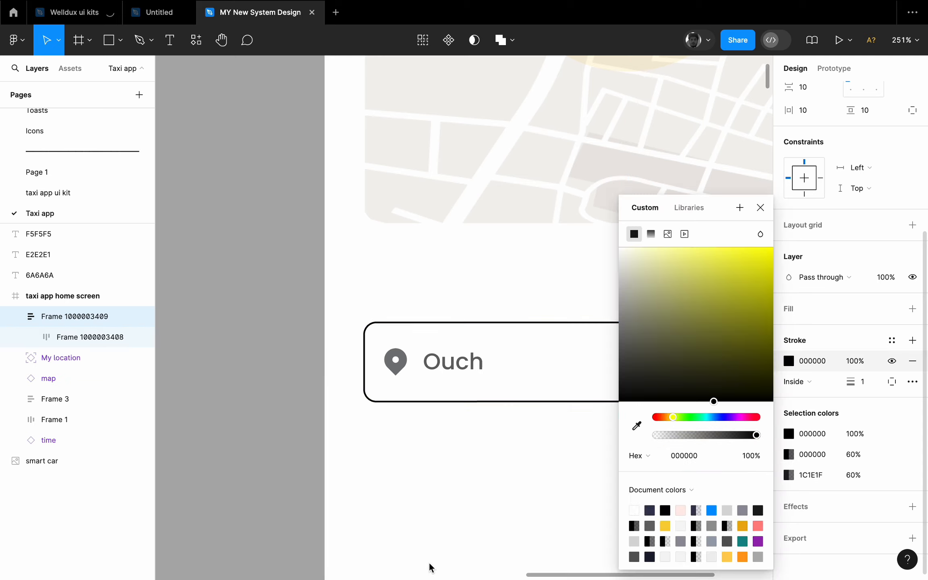
pyautogui.click(428, 567)
# - Move the Ouch field up to Y 561, closer to the map
pyautogui.scroll(-6, 466, 458)
pyautogui.click(483, 427)
pyautogui.hotkey('shift', 'Up')
pyautogui.hotkey('shift', 'Up')
pyautogui.hotkey('shift', 'Up')
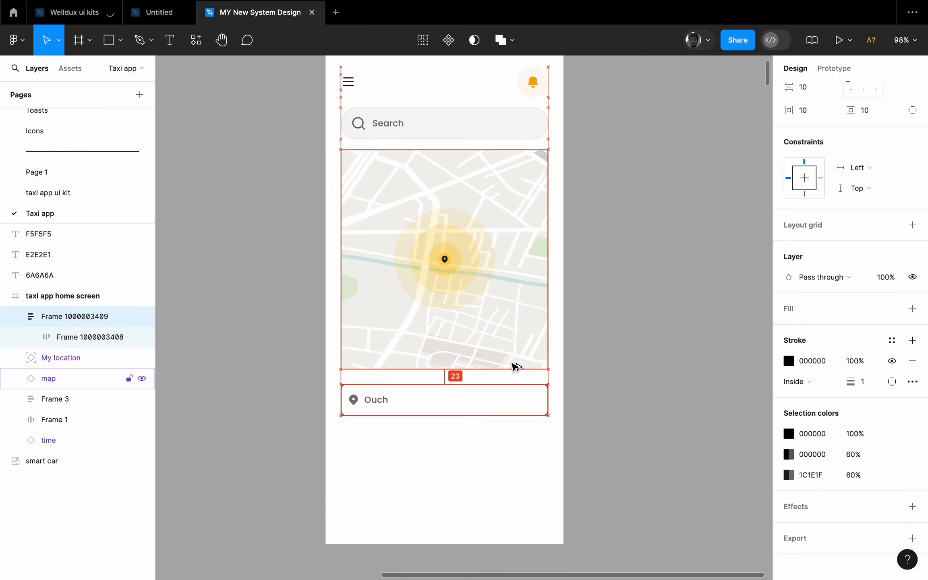
pyautogui.click(633, 380)
# - Swap the Ouch field's location-marker for the location icon, and left-centre the row with a spacing of 10
pyautogui.scroll(5, 352, 423)
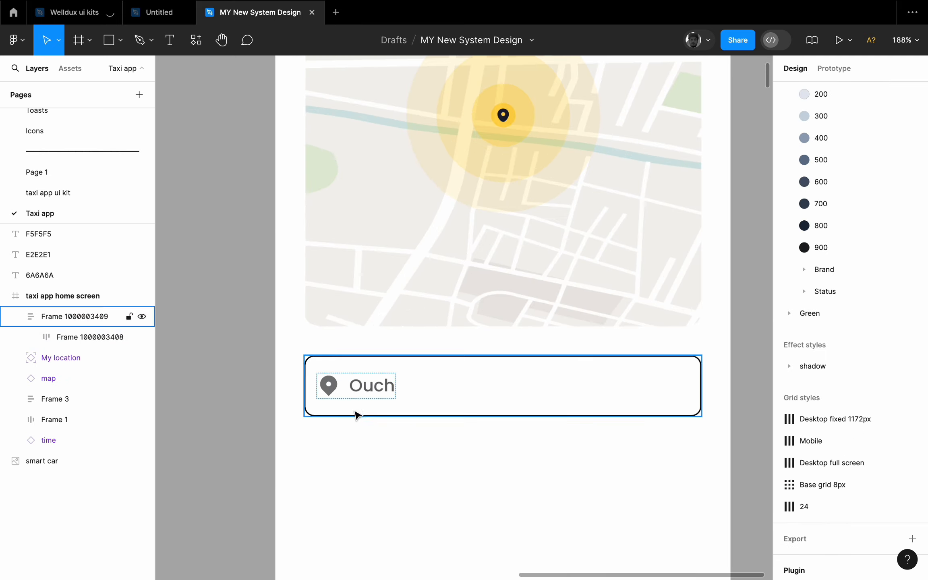
pyautogui.doubleClick(330, 388)
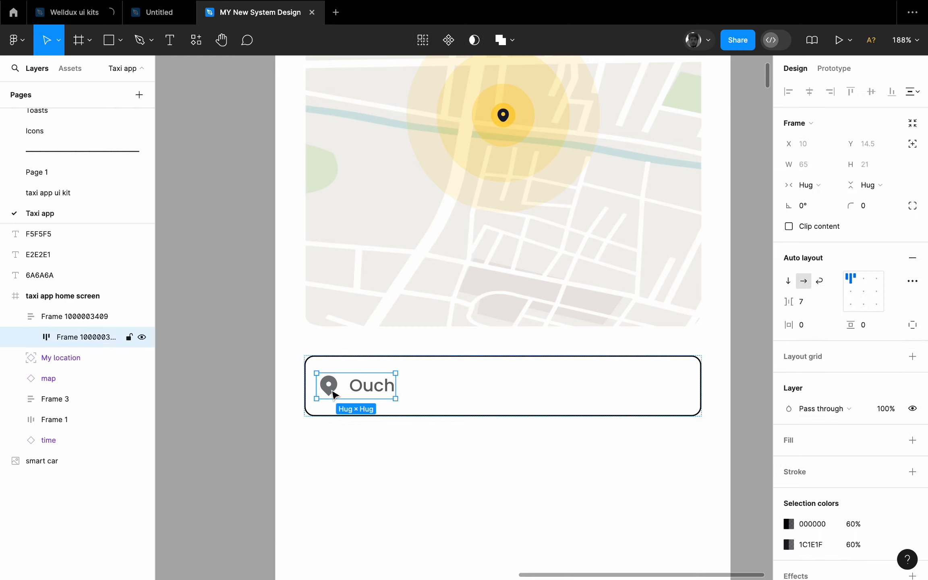
pyautogui.click(329, 386)
pyautogui.click(827, 257)
pyautogui.write('location')
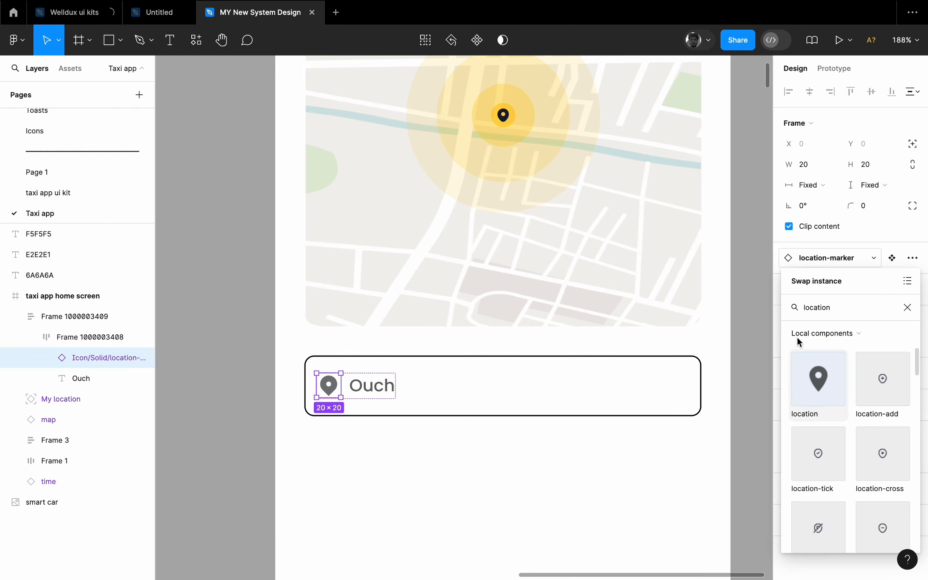
pyautogui.click(817, 379)
pyautogui.click(499, 459)
pyautogui.doubleClick(369, 382)
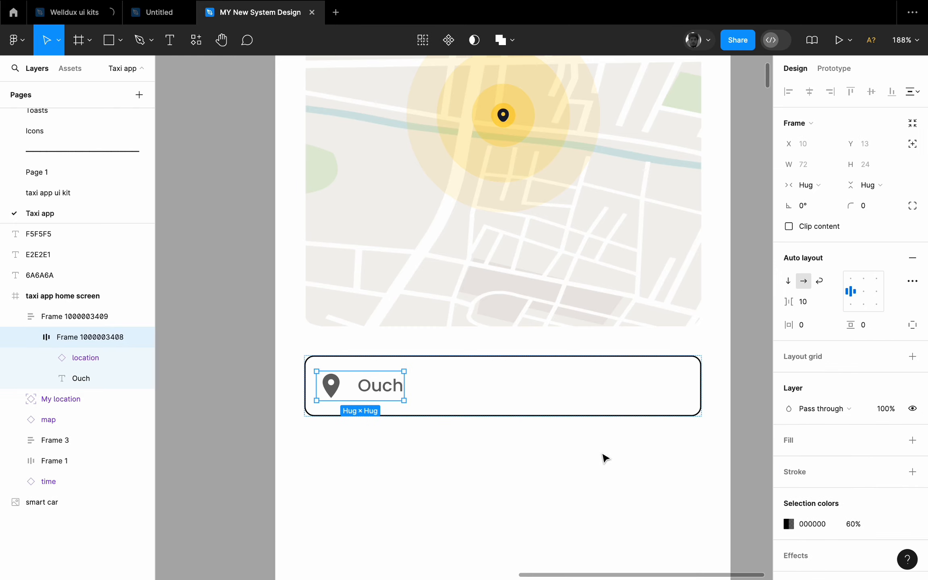
# - Set the Ouch field's left padding to 16
pyautogui.press('Escape')
pyautogui.click(913, 324)
pyautogui.press('BackSpace')
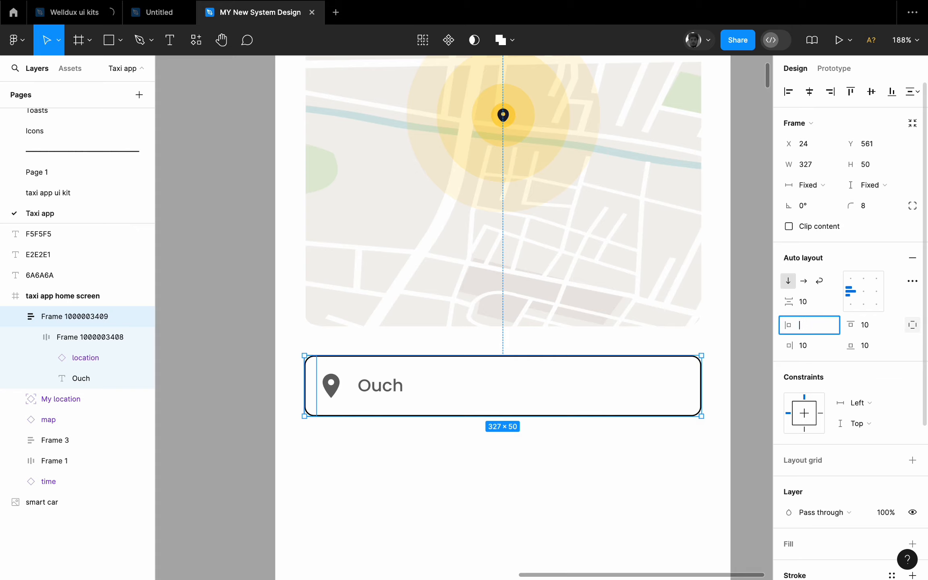
pyautogui.click(640, 449)
pyautogui.scroll(-2, 625, 451)
pyautogui.click(663, 404)
pyautogui.click(472, 542)
pyautogui.scroll(-1, 471, 507)
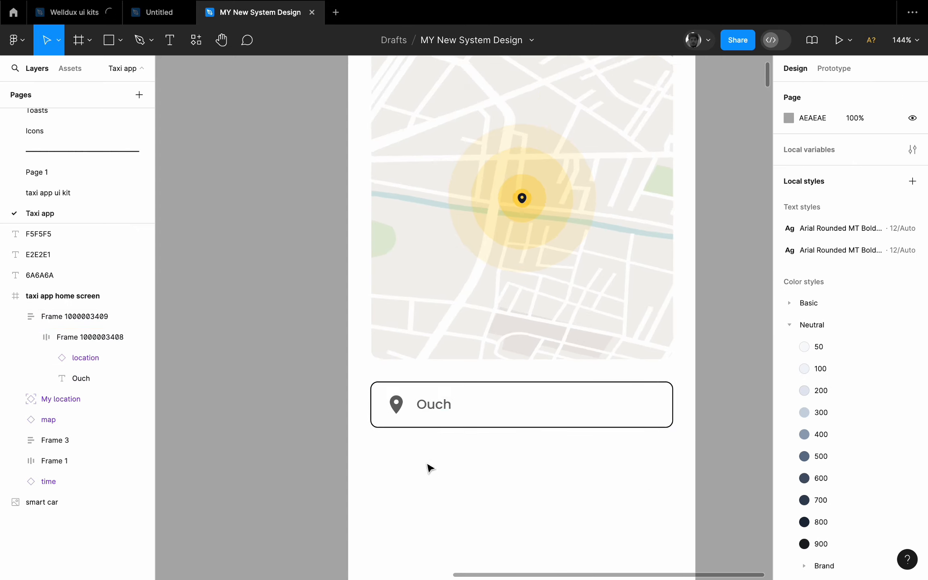
# - Tighten the spacing between the location icon and the Ouch text
pyautogui.scroll(5, 439, 397)
pyautogui.doubleClick(389, 420)
pyautogui.moveTo(388, 417); pyautogui.dragTo(381, 418)
pyautogui.scroll(-4, 434, 431)
pyautogui.click(379, 475)
pyautogui.keyDown('super'); pyautogui.click(429, 430); pyautogui.keyUp('super')
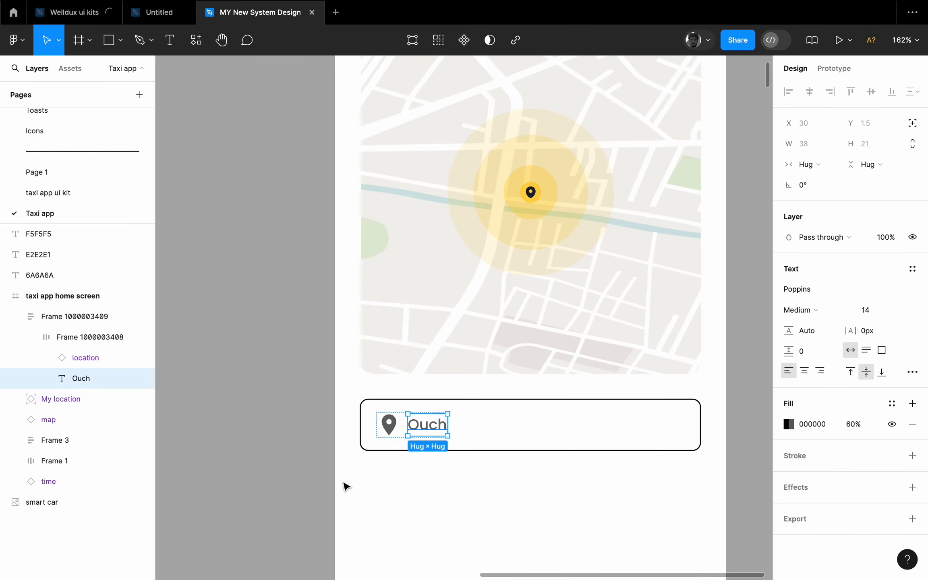
pyautogui.click(343, 483)
# - Duplicate the Ouch field and place the copy directly below it
pyautogui.scroll(-2, 382, 447)
pyautogui.scroll(-5, 487, 432)
pyautogui.click(493, 415)
pyautogui.scroll(4, 493, 413)
pyautogui.moveTo(493, 413); pyautogui.dragTo(493, 460)
# - Change the duplicated field's text to "Chikdara"
pyautogui.keyDown('super'); pyautogui.click(410, 448); pyautogui.keyUp('super')
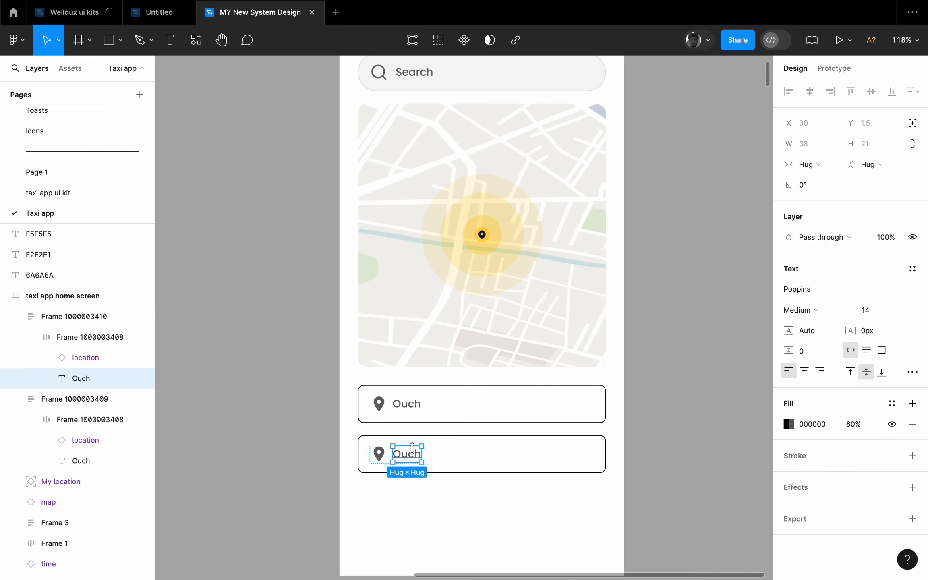
pyautogui.scroll(3, 407, 447)
pyautogui.doubleClick(408, 462)
pyautogui.press('BackSpace')
pyautogui.write('Chikdara')
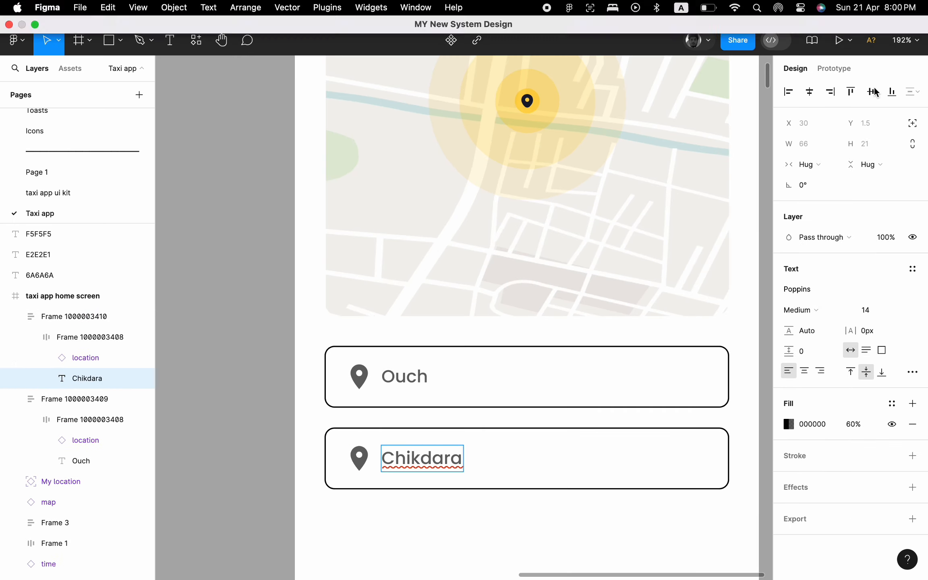
pyautogui.click(644, 508)
# - Duplicate the Chikdara field below at Y 693 and change the copy's text to "Amount $ 500"
pyautogui.scroll(-7, 621, 539)
pyautogui.moveTo(559, 284); pyautogui.dragTo(558, 356)
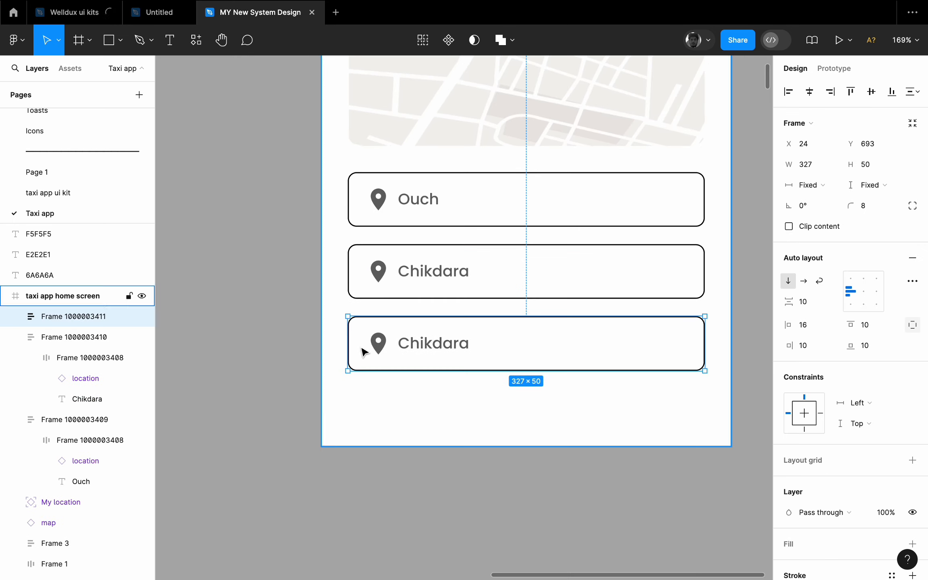
pyautogui.doubleClick(393, 343)
pyautogui.press('BackSpace')
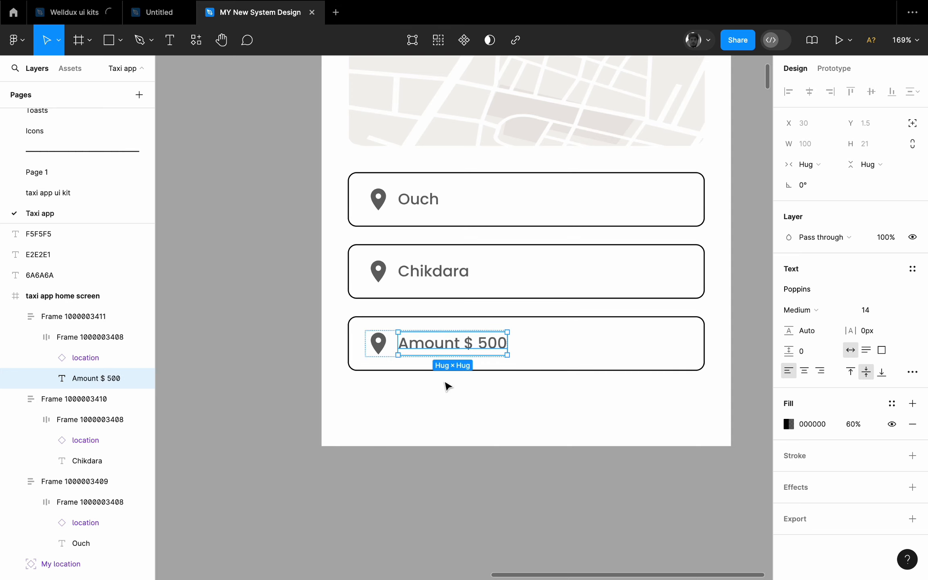
# - Delete the location icon from the Amount $ 500 field and select the Ouch field
pyautogui.click(379, 343)
pyautogui.press('Delete')
pyautogui.scroll(-5, 432, 437)
pyautogui.scroll(2, 513, 365)
pyautogui.click(500, 362)
pyautogui.click(493, 336)
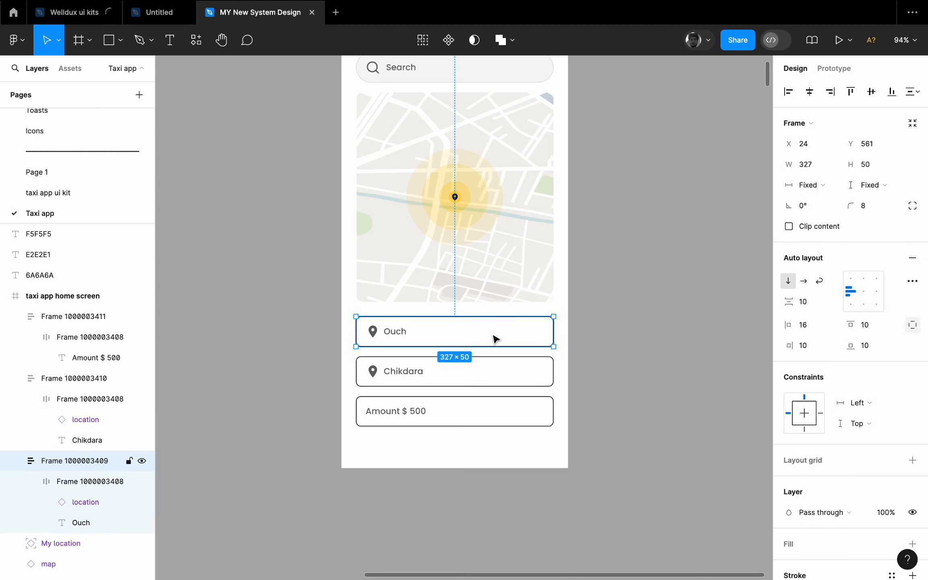
# - Move the three outlined fields slightly up towards the map and set the vertical spacing between them to 12
pyautogui.keyDown('shift'); pyautogui.click(489, 370); pyautogui.keyUp('shift')
pyautogui.keyDown('shift'); pyautogui.click(481, 403); pyautogui.keyUp('shift')
pyautogui.hotkey('shift', 'Up')
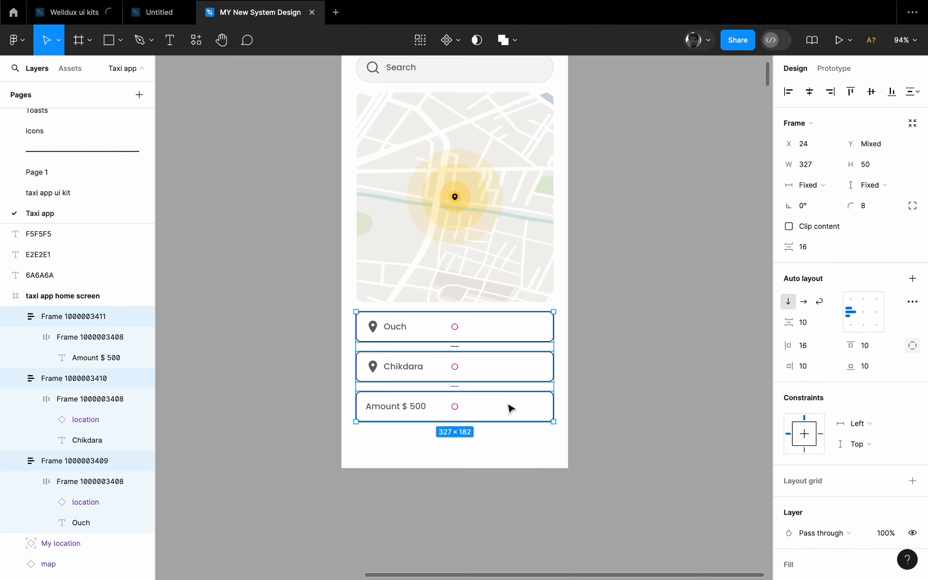
pyautogui.click(509, 405)
pyautogui.keyDown('shift'); pyautogui.click(539, 337); pyautogui.keyUp('shift')
pyautogui.keyDown('shift'); pyautogui.click(540, 361); pyautogui.keyUp('shift')
pyautogui.write('12')
pyautogui.press('Return')
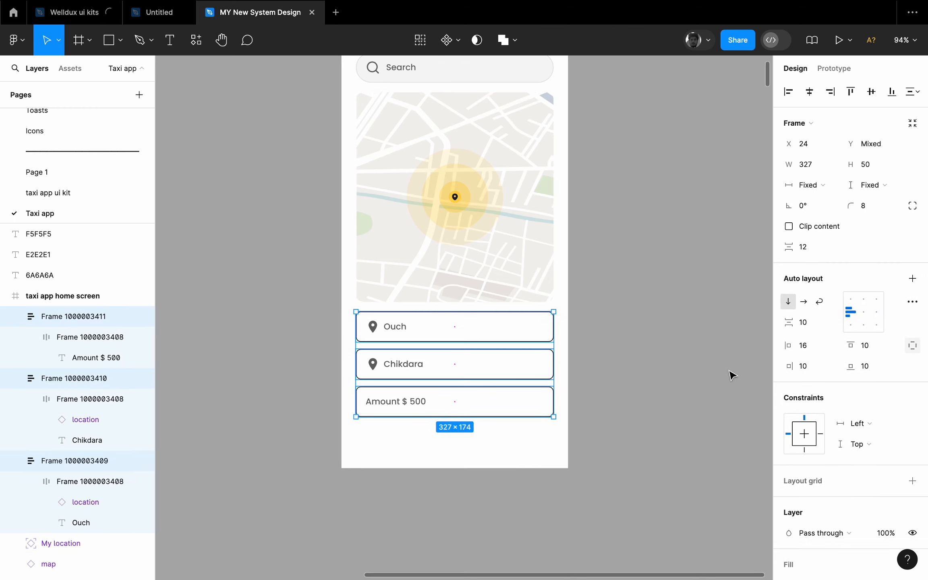
pyautogui.click(701, 379)
# - Duplicate the Amount $ 500 field and place the copy directly below it at Y 743
pyautogui.moveTo(489, 407); pyautogui.dragTo(485, 446)
pyautogui.click(419, 491)
pyautogui.scroll(3, 380, 446)
pyautogui.scroll(2, 380, 446)
pyautogui.click(380, 446)
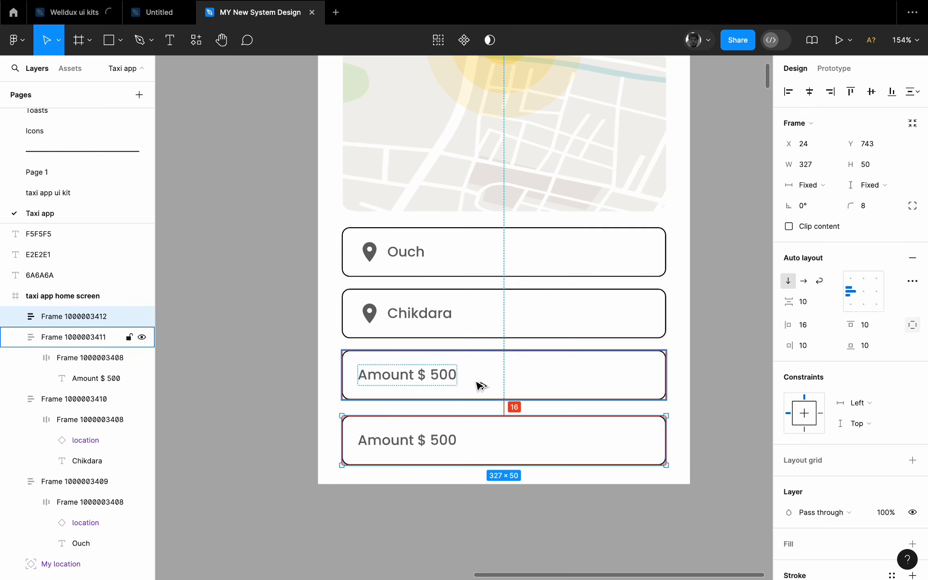
# - Fill the duplicated bottom field with the amber colour EDAE10 sampled from the design
pyautogui.click(912, 543)
pyautogui.scroll(-4, 886, 483)
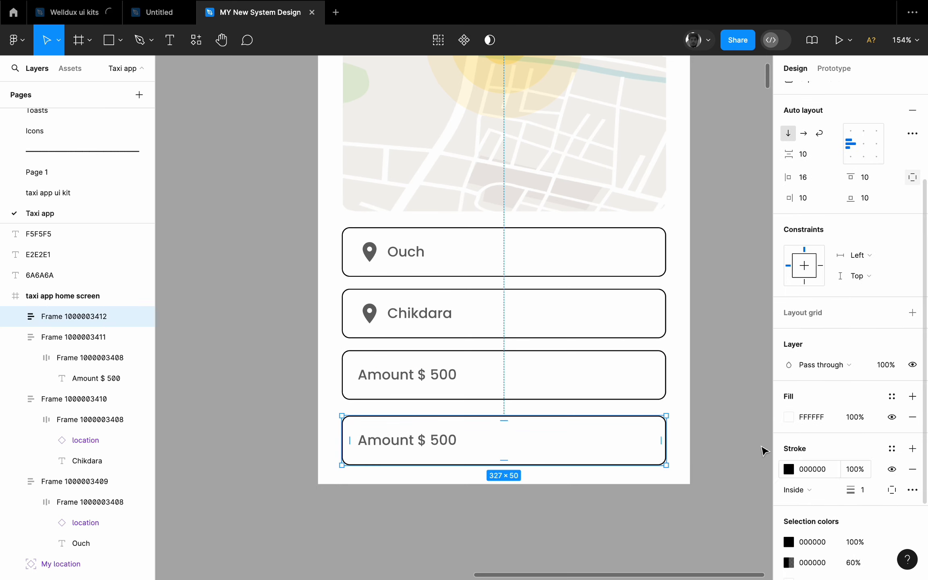
pyautogui.click(788, 417)
pyautogui.click(636, 426)
pyautogui.scroll(-5, 502, 271)
pyautogui.scroll(5, 513, 242)
pyautogui.click(531, 235)
pyautogui.scroll(-10, 524, 250)
pyautogui.click(478, 306)
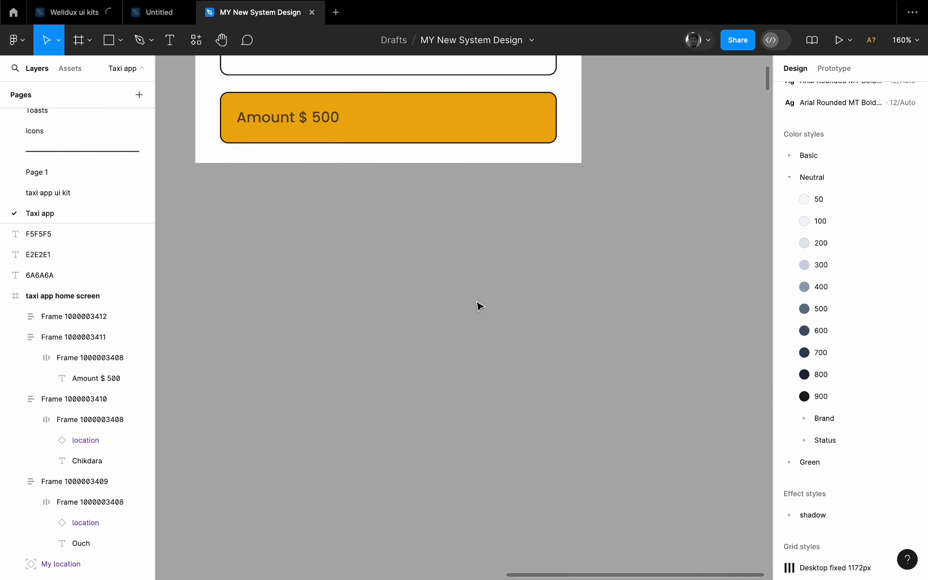
# - Remove the black stroke from the amber field
pyautogui.scroll(3, 478, 306)
pyautogui.click(481, 254)
pyautogui.click(912, 469)
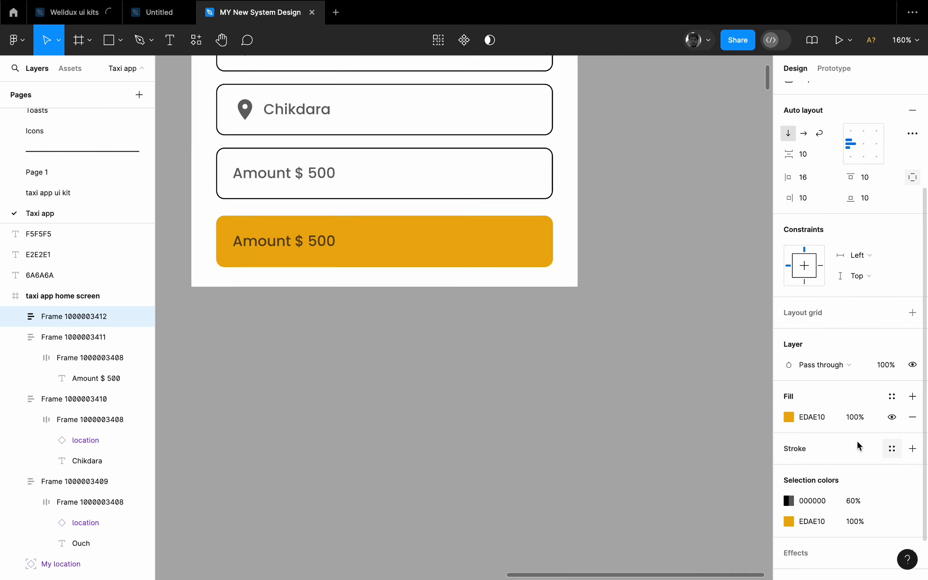
# - Change the amber button's text to "Send Order" and centre it in the button
pyautogui.doubleClick(267, 254)
pyautogui.press('Return')
pyautogui.write('Send')
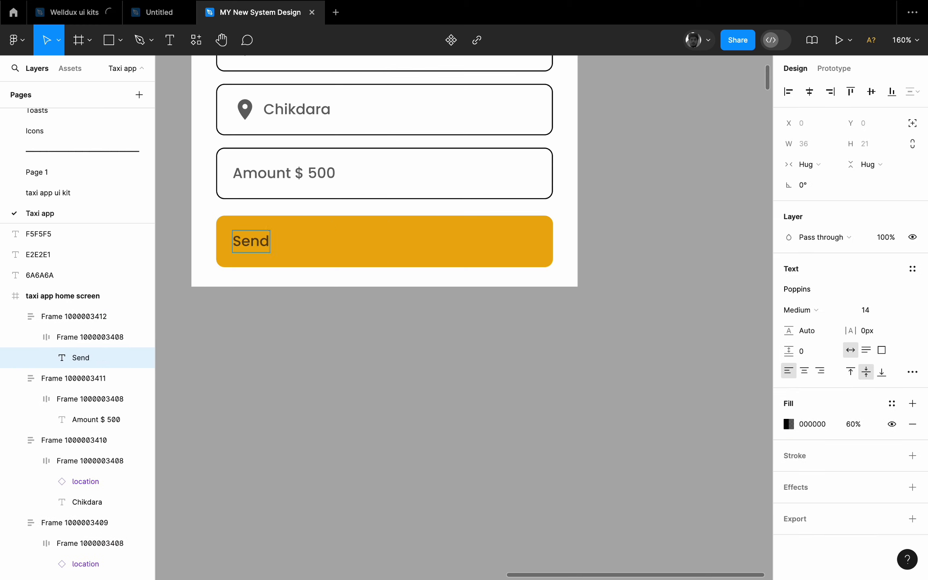
pyautogui.write(' Order')
pyautogui.press('Escape')
pyautogui.press('Escape')
pyautogui.click(861, 292)
pyautogui.click(746, 295)
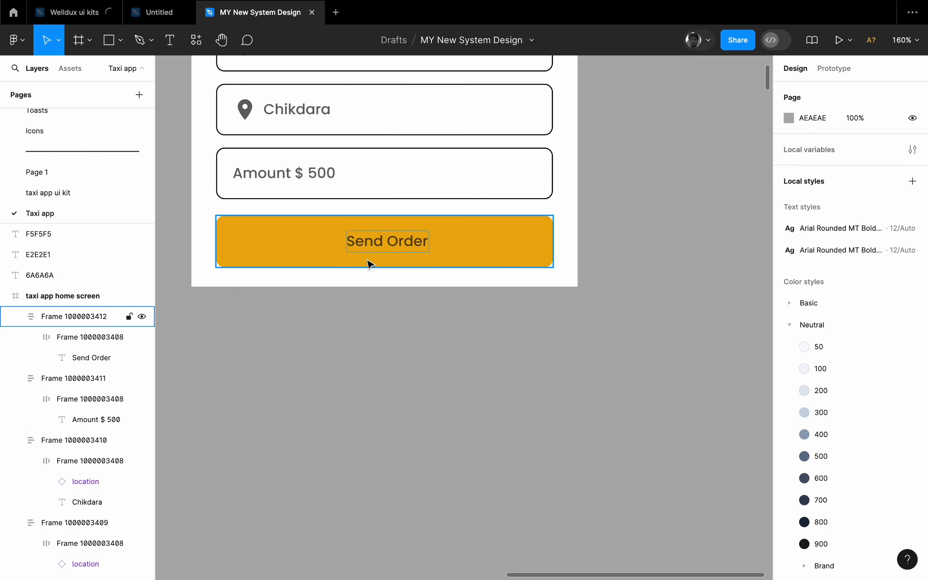
# - Set the Send Order text to white FFFFFF at 100%, size 16 and a bolder weight
pyautogui.click(369, 264)
pyautogui.click(788, 423)
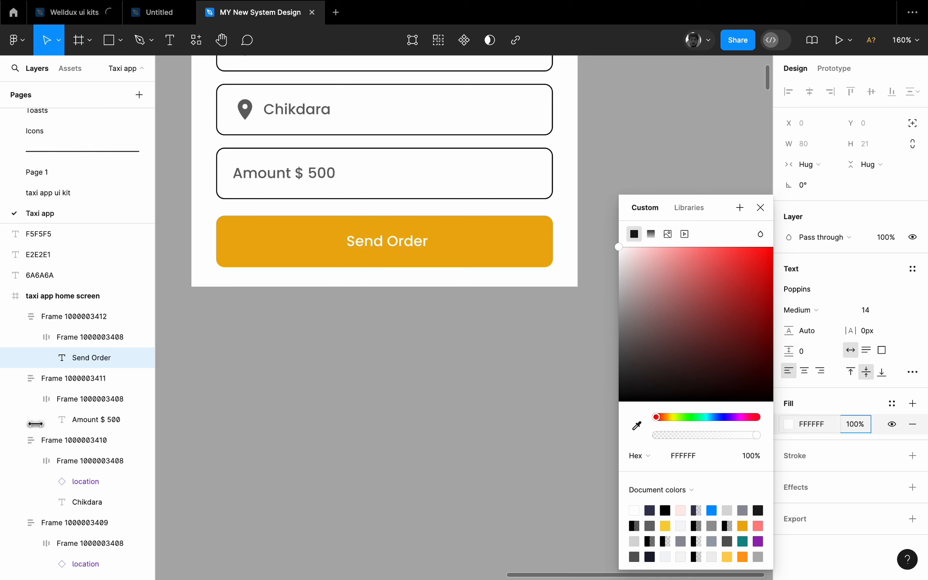
pyautogui.click(881, 310)
pyautogui.write('16')
pyautogui.press('Return')
pyautogui.click(803, 310)
pyautogui.click(807, 325)
pyautogui.click(539, 381)
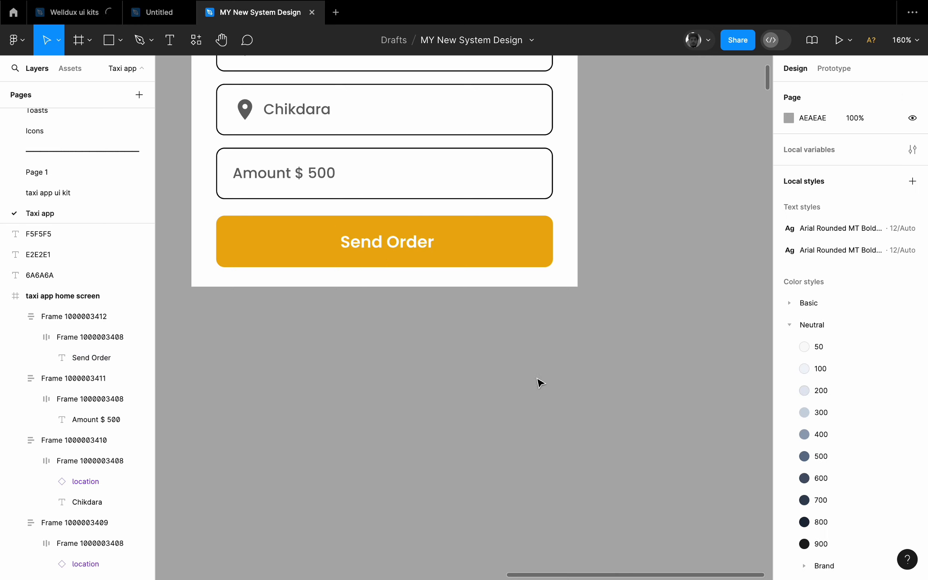
# - Set the corner radius of the taxi app home screen frame to 24
pyautogui.scroll(-5, 537, 380)
pyautogui.click(524, 325)
pyautogui.click(530, 377)
pyautogui.scroll(-5, 530, 378)
pyautogui.scroll(6, 534, 351)
pyautogui.scroll(-4, 488, 469)
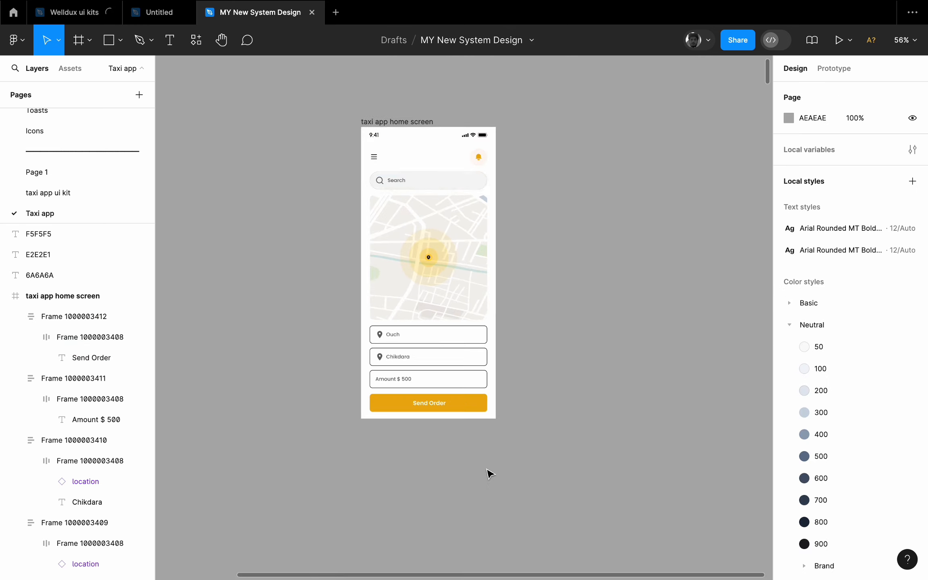
pyautogui.click(382, 118)
pyautogui.click(874, 179)
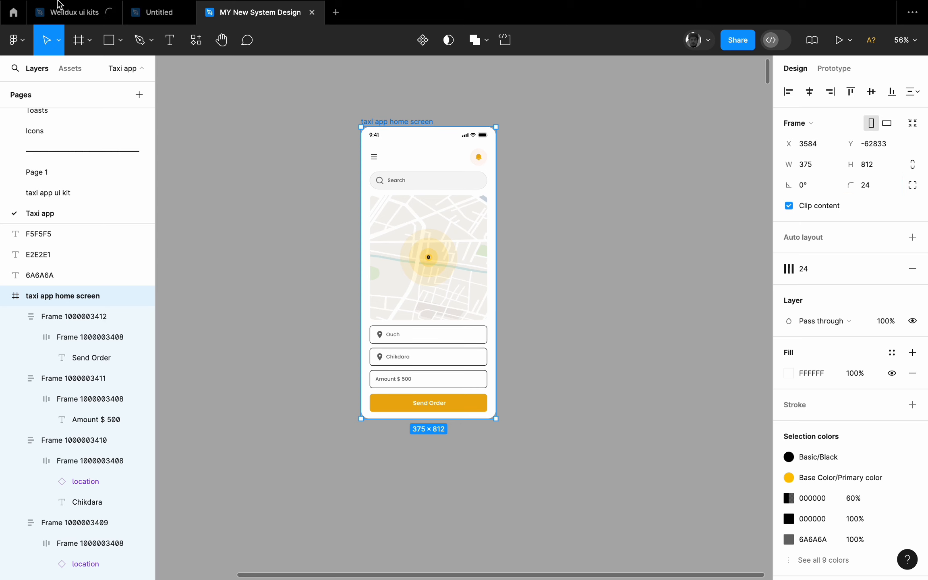
# - Duplicate the taxi app home screen frame and place the copy beside the original at X 3993
pyautogui.click(549, 292)
pyautogui.scroll(-5, 548, 290)
pyautogui.click(475, 184)
pyautogui.moveTo(476, 252); pyautogui.dragTo(568, 252)
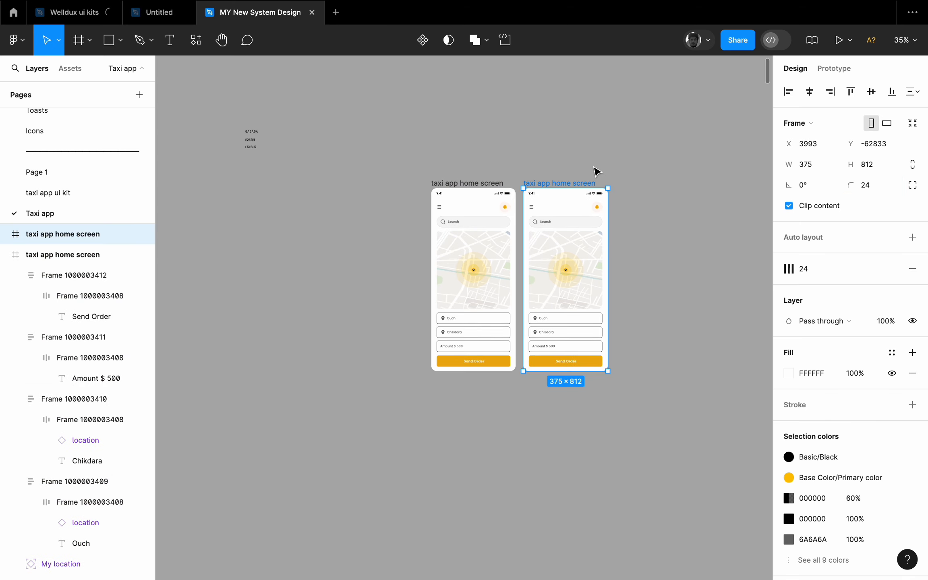
pyautogui.click(595, 152)
# - Delete everything except the status bar from the duplicated screen: header row, search bar, map, location marker, fields and button
pyautogui.scroll(-5, 482, 161)
pyautogui.scroll(8, 482, 161)
pyautogui.hscroll(1, 519, 219)
pyautogui.click(451, 218)
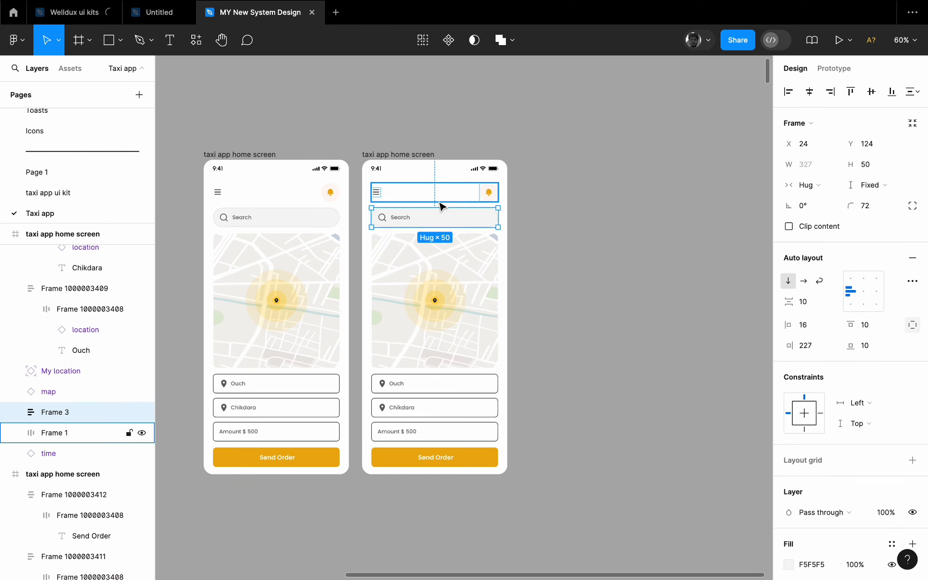
pyautogui.keyDown('shift'); pyautogui.click(440, 200); pyautogui.keyUp('shift')
pyautogui.keyDown('shift'); pyautogui.click(446, 258); pyautogui.keyUp('shift')
pyautogui.keyDown('shift'); pyautogui.click(446, 400); pyautogui.keyUp('shift')
pyautogui.keyDown('shift'); pyautogui.click(446, 387); pyautogui.keyUp('shift')
pyautogui.keyDown('shift'); pyautogui.click(447, 435); pyautogui.keyUp('shift')
pyautogui.keyDown('shift'); pyautogui.click(451, 453); pyautogui.keyUp('shift')
pyautogui.press('Delete')
pyautogui.click(426, 318)
pyautogui.press('Delete')
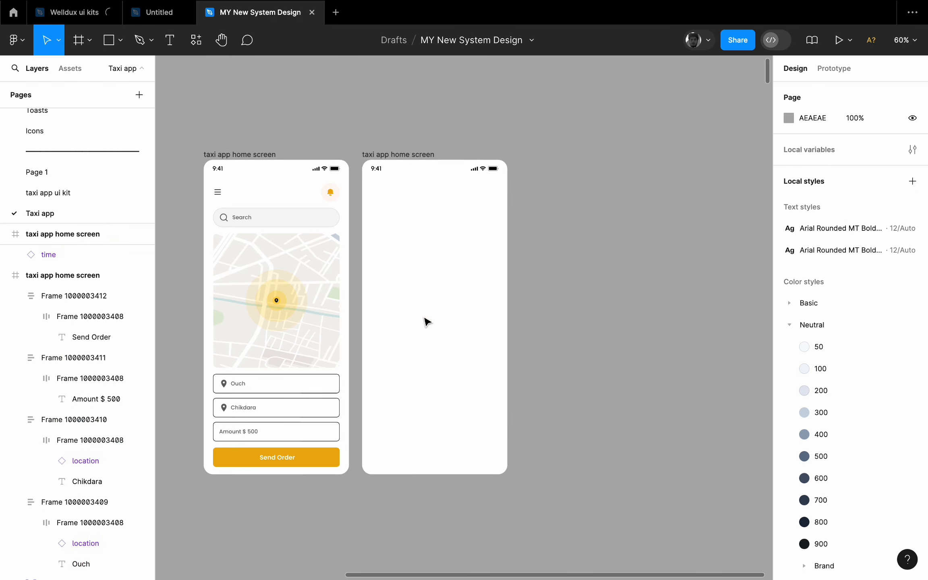
# - Draw an avatar circle below the status bar of the empty screen, sized 48 × 48 at about X 29, Y 63
pyautogui.scroll(5, 432, 164)
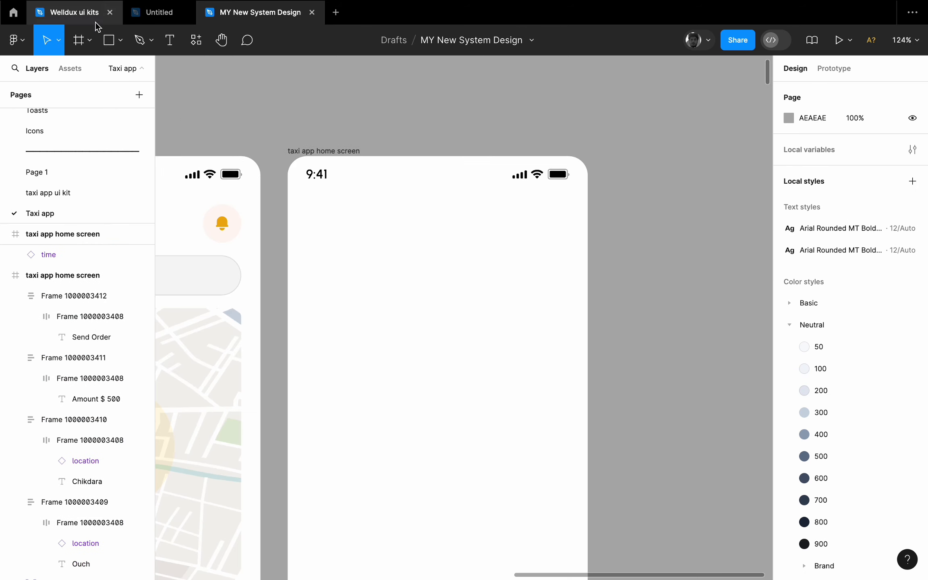
pyautogui.click(116, 50)
pyautogui.click(121, 47)
pyautogui.click(131, 116)
pyautogui.scroll(3, 352, 213)
pyautogui.moveTo(293, 207); pyautogui.dragTo(331, 277)
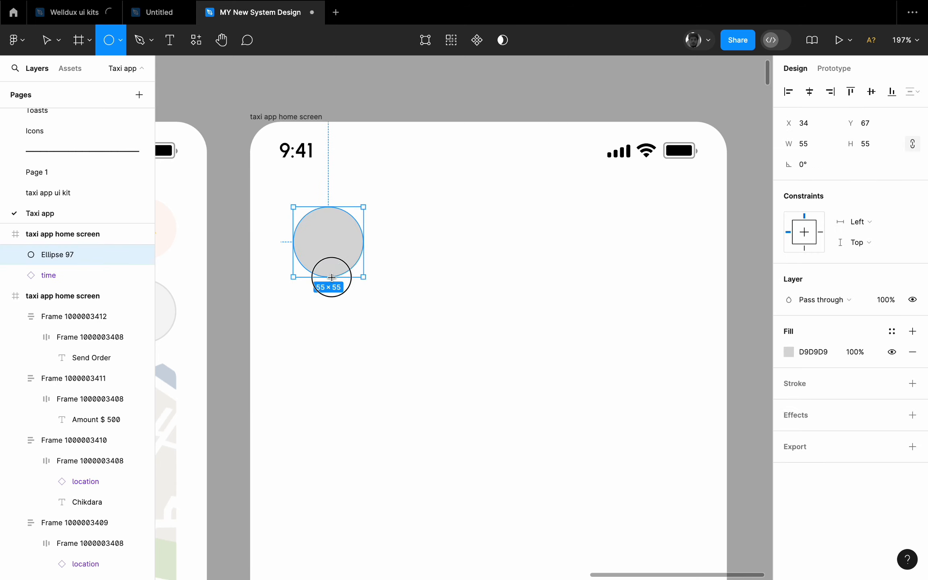
pyautogui.moveTo(341, 237); pyautogui.dragTo(338, 232)
# - Run the Unsplash plugin for the circle and search its photos for "man"
pyautogui.rightClick(338, 232)
pyautogui.click(503, 341)
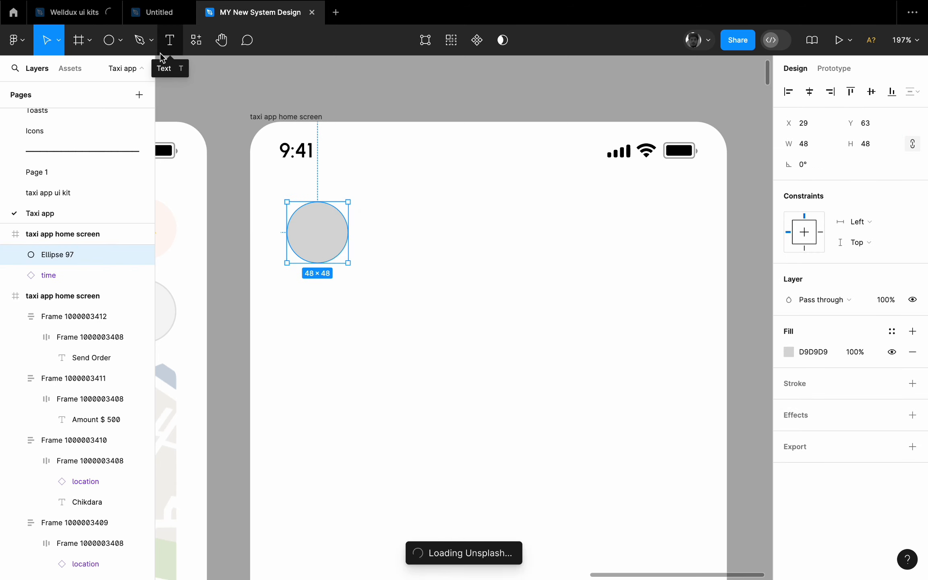
pyautogui.click(538, 226)
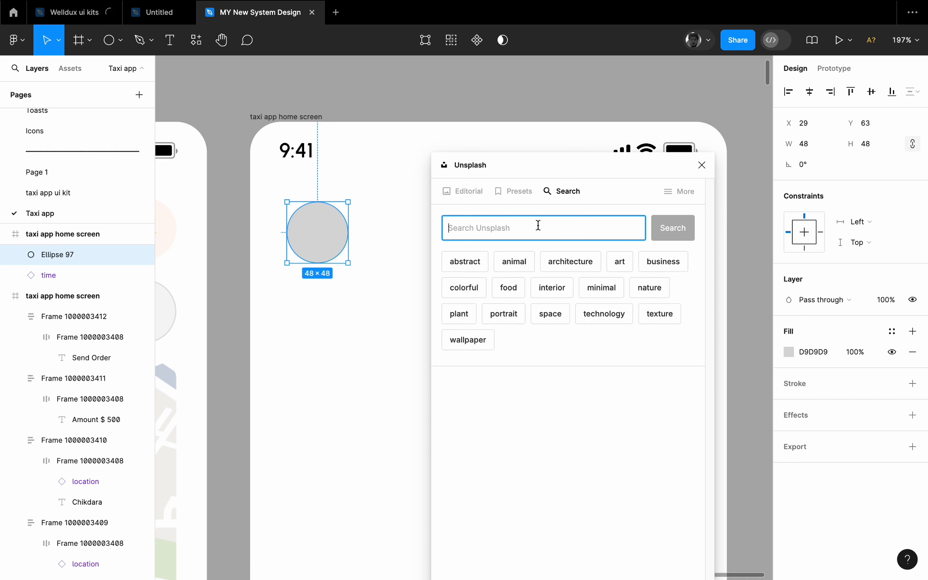
pyautogui.write('man')
pyautogui.press('Return')
pyautogui.scroll(-5, 503, 316)
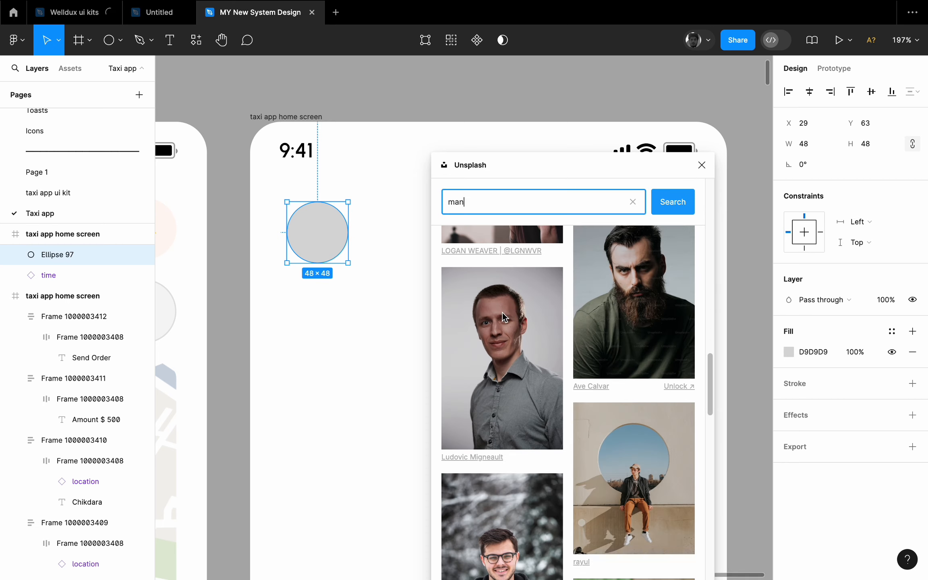
# - Fill the circle with the portrait of the smiling man in glasses and close the plugin
pyautogui.click(503, 312)
pyautogui.scroll(-5, 495, 332)
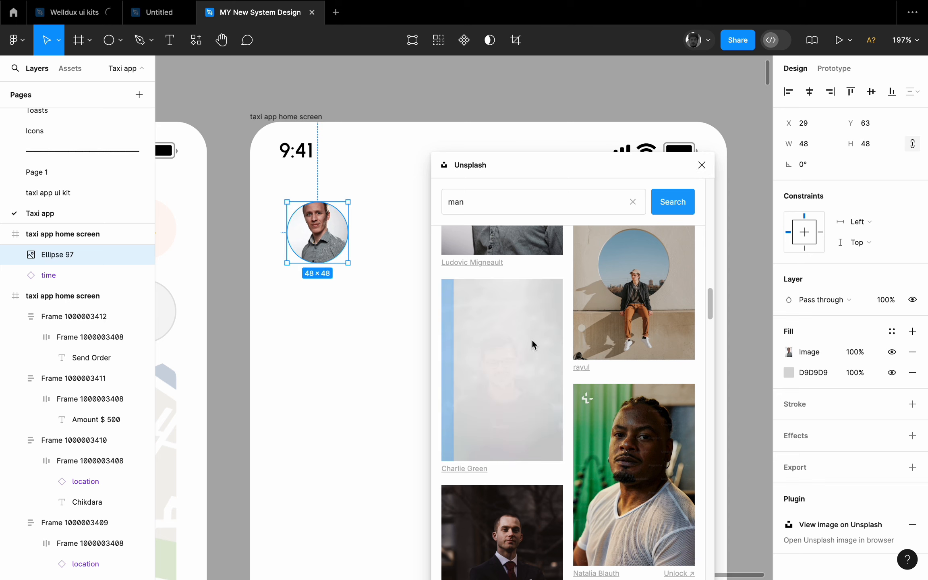
pyautogui.click(533, 343)
pyautogui.click(702, 165)
# - Move the avatar circle to X 24, Y 60
pyautogui.scroll(2, 355, 139)
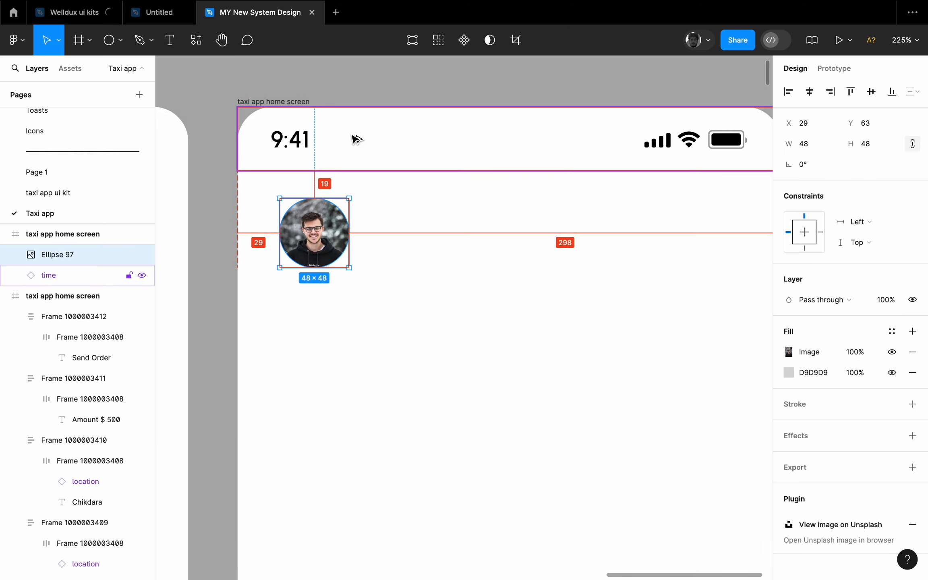
pyautogui.press('Left')
pyautogui.press('Left')
pyautogui.press('Left')
pyautogui.press('Left')
pyautogui.press('Left')
pyautogui.press('Up')
pyautogui.press('Up')
pyautogui.press('Up')
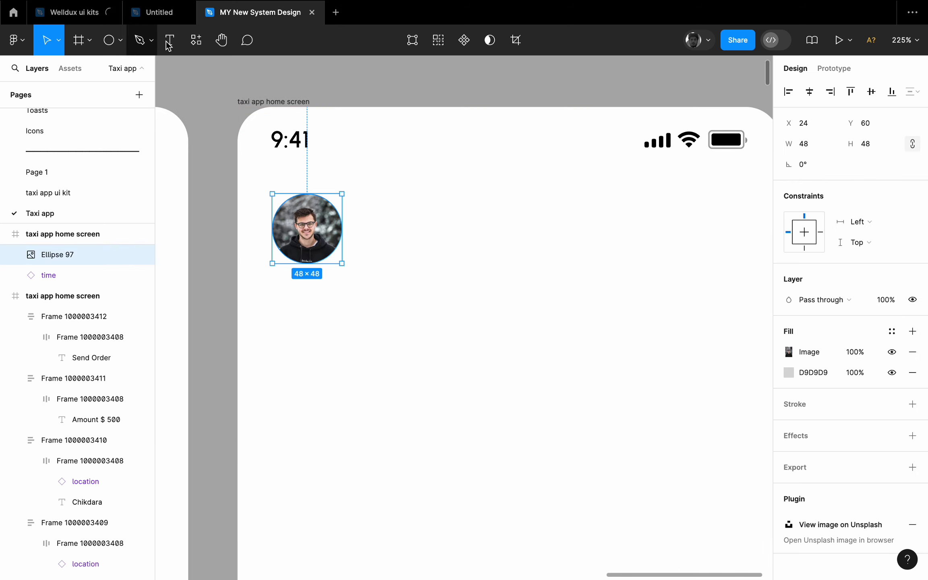
# - Add the profile's first name as size 16 text beside the avatar and place a copy of it below
pyautogui.click(168, 40)
pyautogui.click(370, 212)
pyautogui.write('Benjamin')
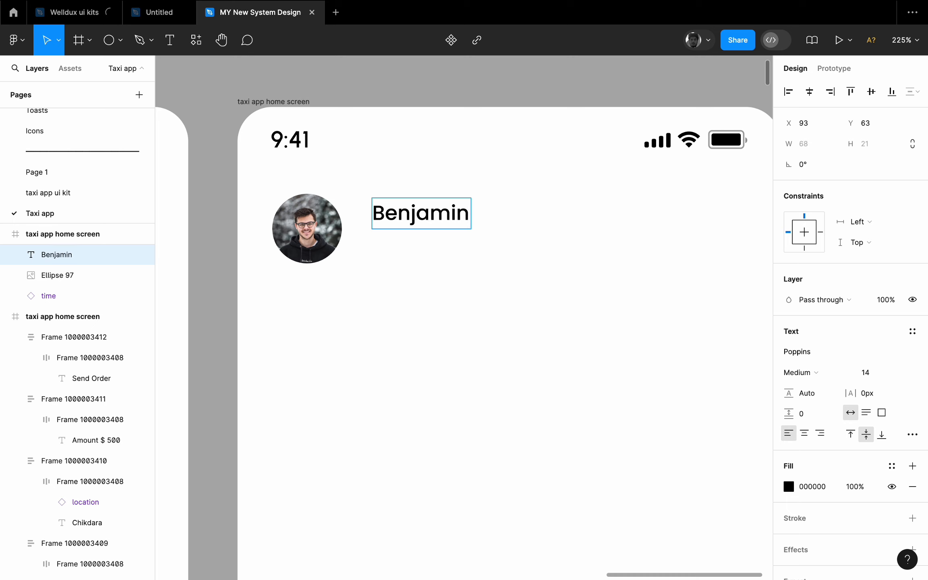
pyautogui.moveTo(426, 214); pyautogui.dragTo(452, 277)
pyautogui.write('16')
pyautogui.press('Return')
# - Replace the lower name copy with the profile's e-mail address, at size 12 with a 60% black fill
pyautogui.doubleClick(476, 262)
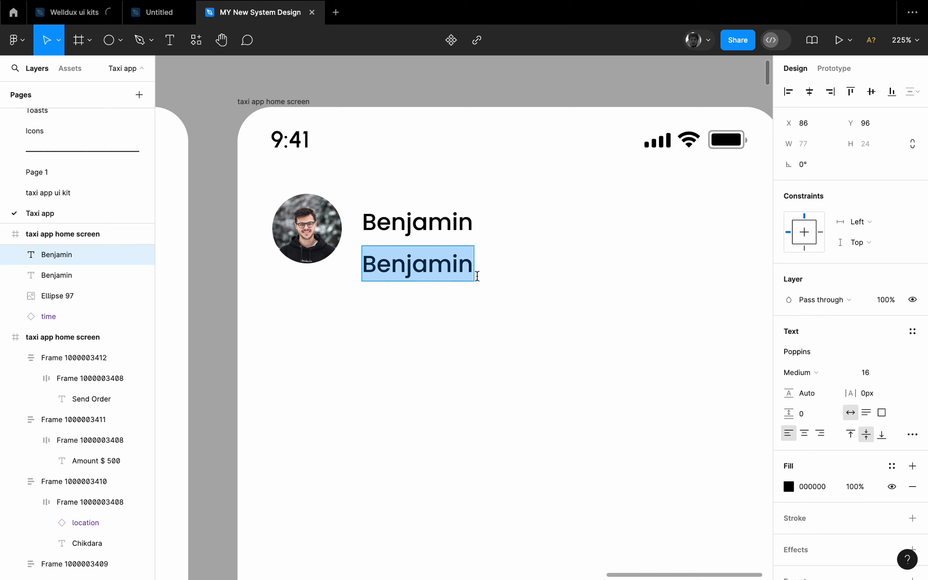
pyautogui.click(469, 265)
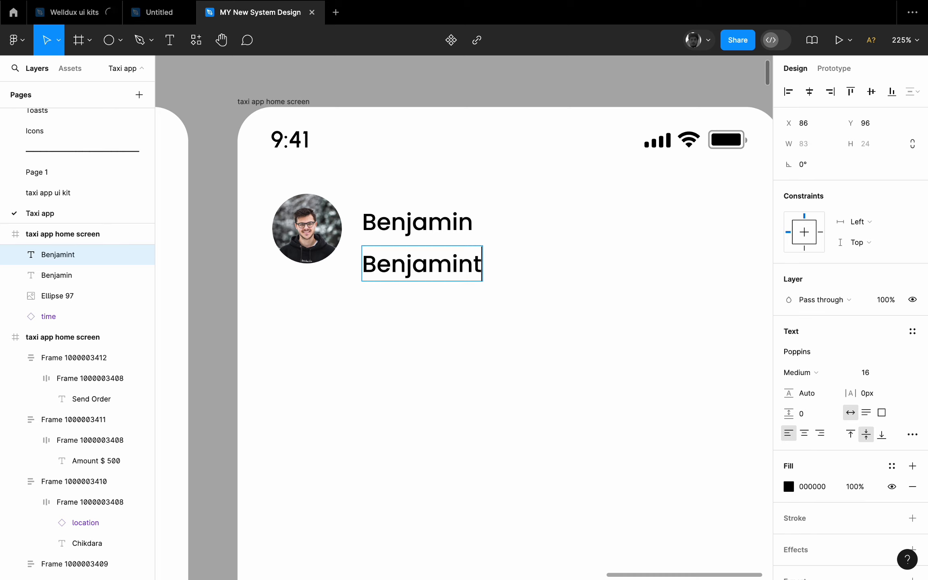
pyautogui.press('Escape')
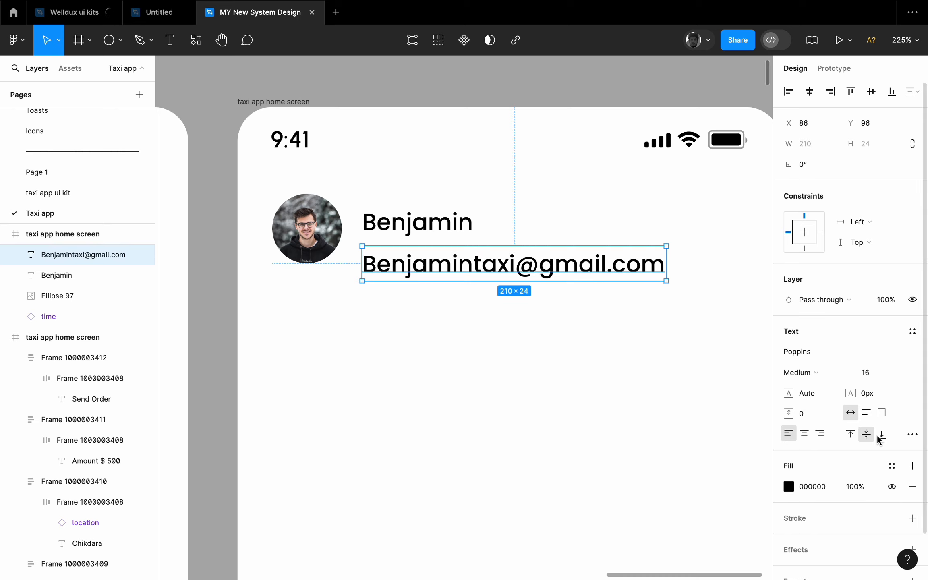
pyautogui.write('12')
pyautogui.press('Return')
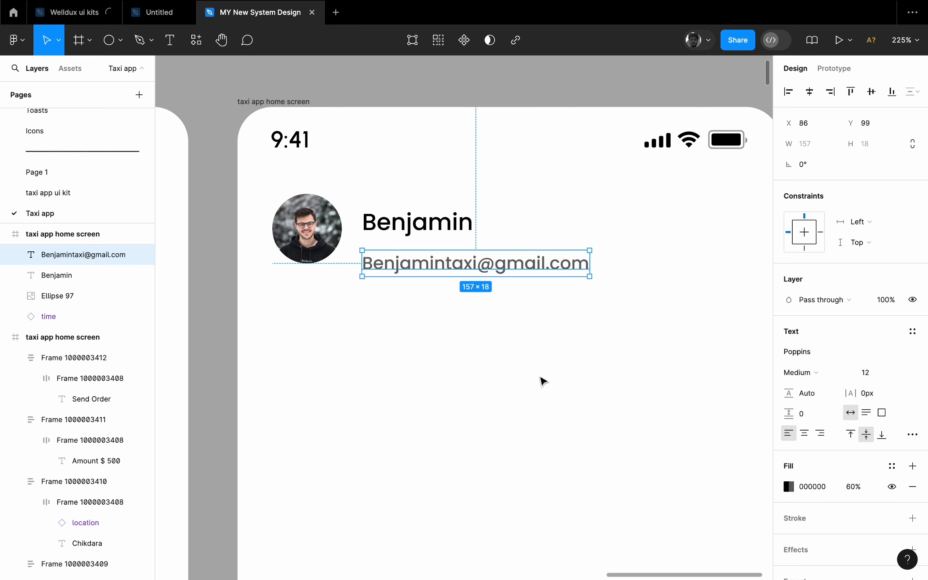
# - Combine the name and e-mail texts in a vertical auto layout with a spacing of 2
pyautogui.keyDown('shift'); pyautogui.click(397, 226); pyautogui.keyUp('shift')
pyautogui.hotkey('shift', 'a')
pyautogui.click(812, 302)
pyautogui.write('2')
pyautogui.press('Return')
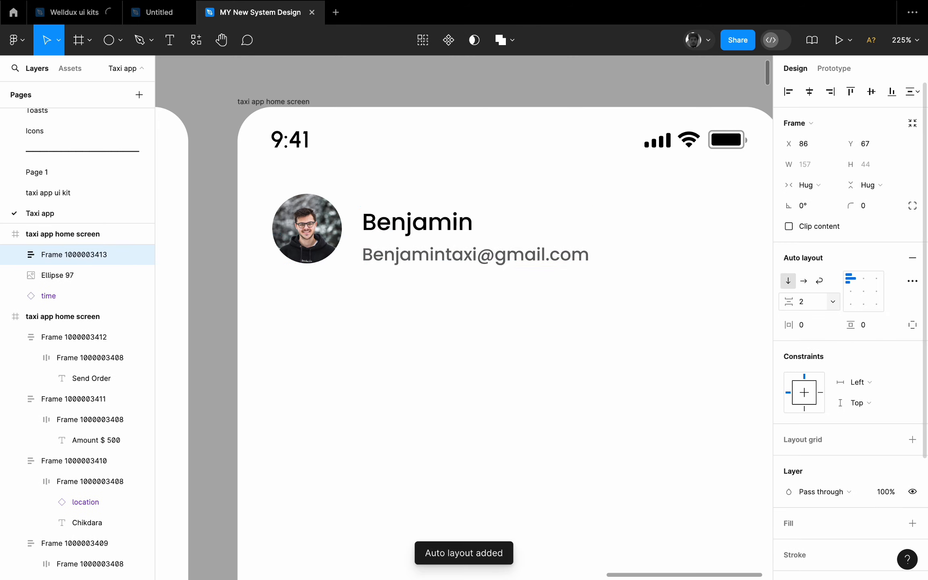
# - Combine the avatar and the text block in a horizontal auto layout with a spacing of 12
pyautogui.keyDown('shift'); pyautogui.click(323, 225); pyautogui.keyUp('shift')
pyautogui.hotkey('shift', 'a')
pyautogui.moveTo(353, 229); pyautogui.dragTo(350, 230)
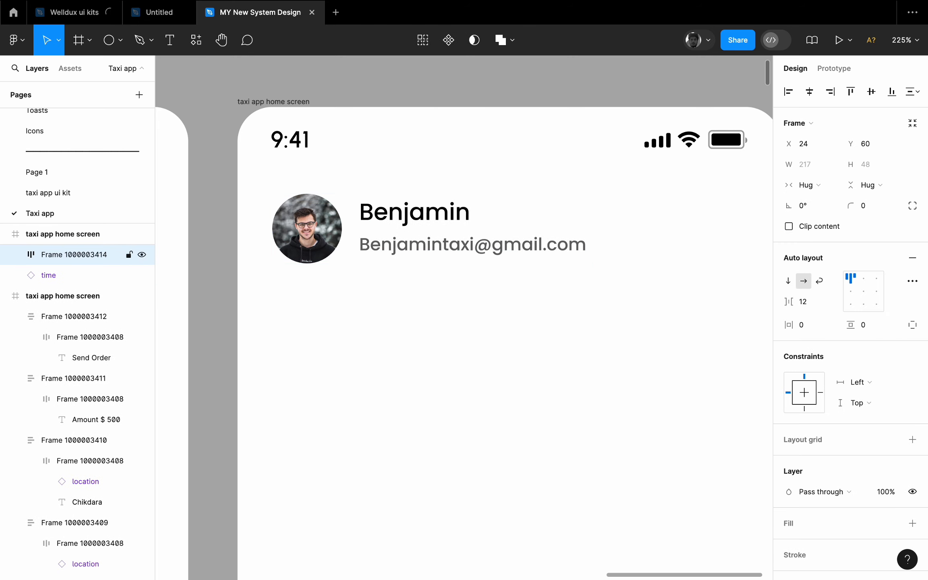
# - Copy the notification bell into the second screen's header and combine it with the profile block in an auto layout spaced 62
pyautogui.click(406, 363)
pyautogui.scroll(-5, 407, 362)
pyautogui.doubleClick(232, 303)
pyautogui.moveTo(232, 303); pyautogui.dragTo(577, 297)
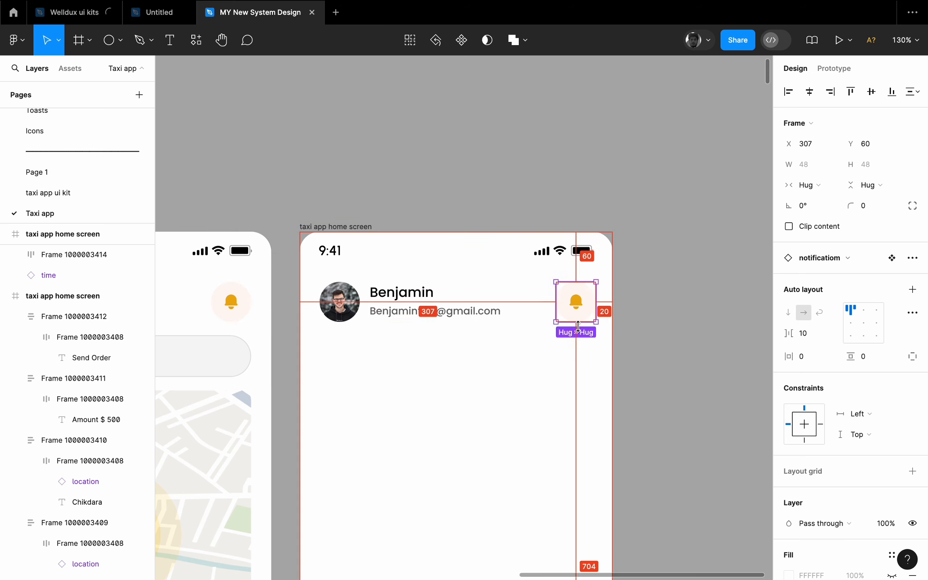
pyautogui.keyDown('shift'); pyautogui.click(496, 310); pyautogui.keyUp('shift')
pyautogui.hotkey('shift', 'a')
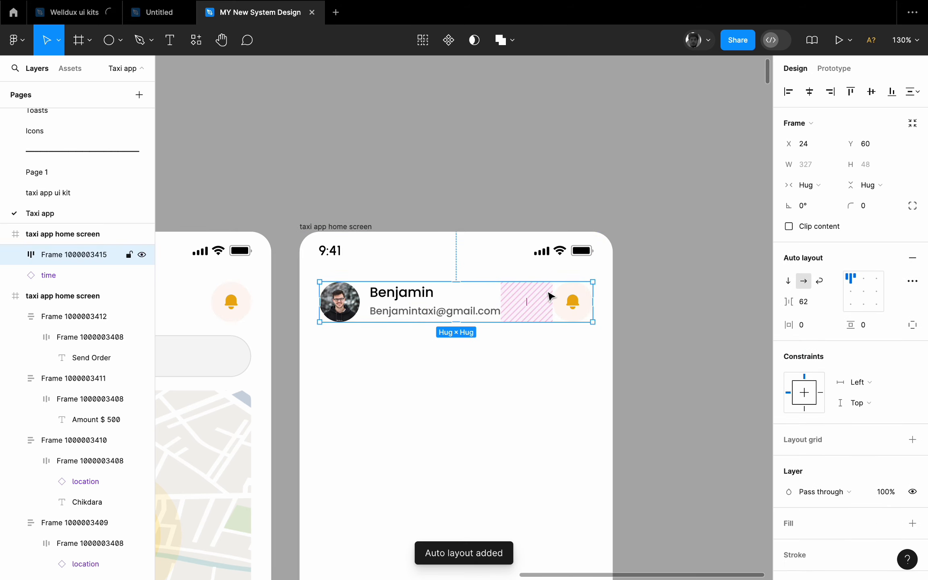
pyautogui.click(669, 143)
# - Copy the map from the first screen to below the profile header of the second, at X 24, Y 143
pyautogui.scroll(-5, 669, 143)
pyautogui.moveTo(406, 367); pyautogui.dragTo(434, 370)
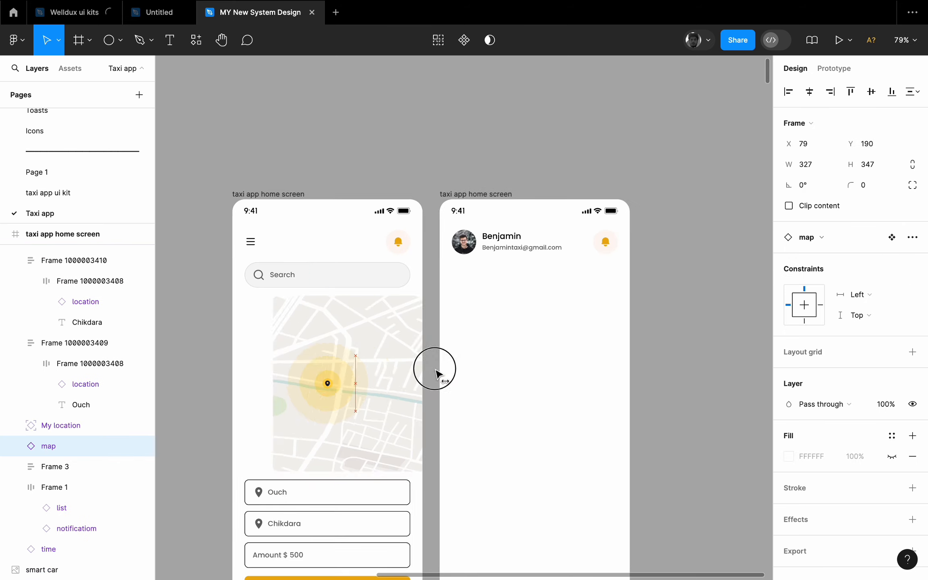
pyautogui.press('super+z')
pyautogui.moveTo(367, 341); pyautogui.dragTo(577, 318)
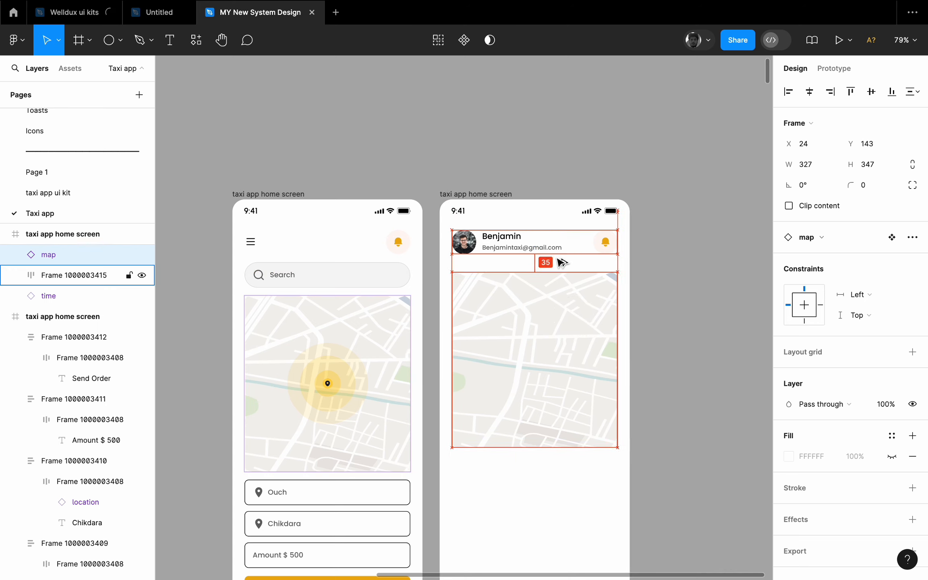
# - Nudge the copied map up, closer to the profile header row
pyautogui.hotkey('shift', 'Up')
pyautogui.press('Up')
pyautogui.press('Up')
pyautogui.press('Up')
pyautogui.press('Up')
pyautogui.press('Up')
pyautogui.press('Up')
pyautogui.press('Up')
pyautogui.press('Up')
pyautogui.press('Up')
pyautogui.click(651, 390)
pyautogui.scroll(-2, 652, 390)
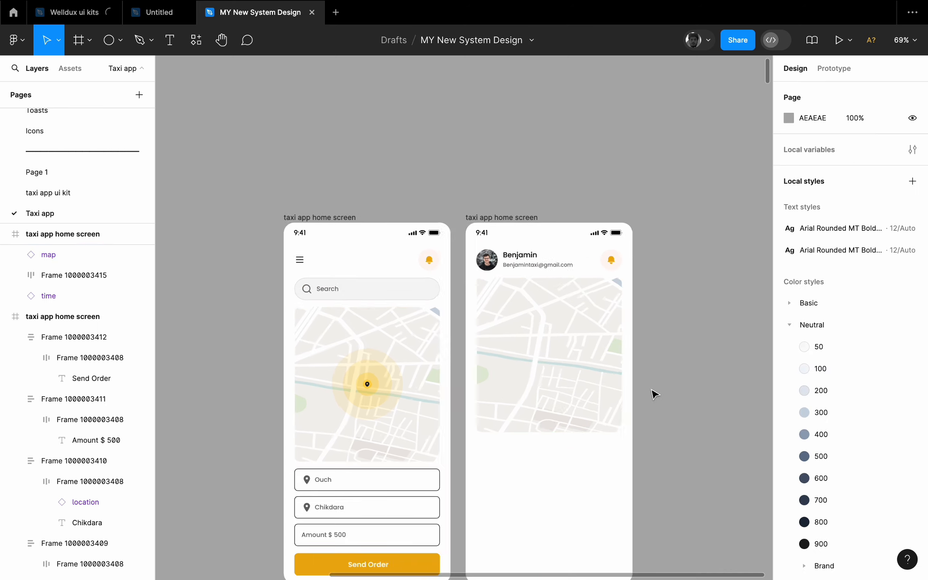
# - Draw a route with the Pen tool along the roads of the second screen's map, curving up from the lower road and ending near the green area
pyautogui.scroll(-1, 652, 390)
pyautogui.scroll(10, 548, 373)
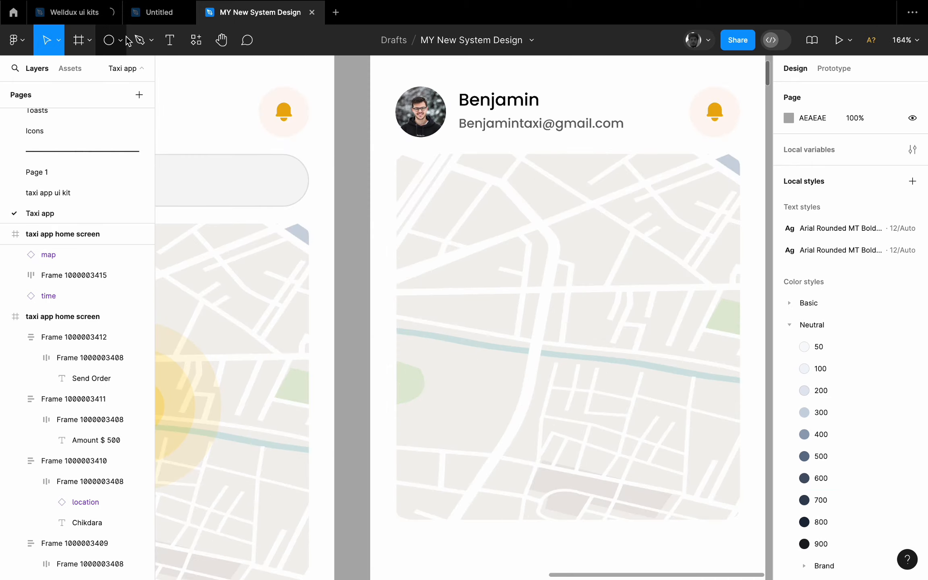
pyautogui.click(137, 40)
pyautogui.scroll(5, 484, 451)
pyautogui.click(323, 520)
pyautogui.moveTo(415, 251); pyautogui.dragTo(426, 77)
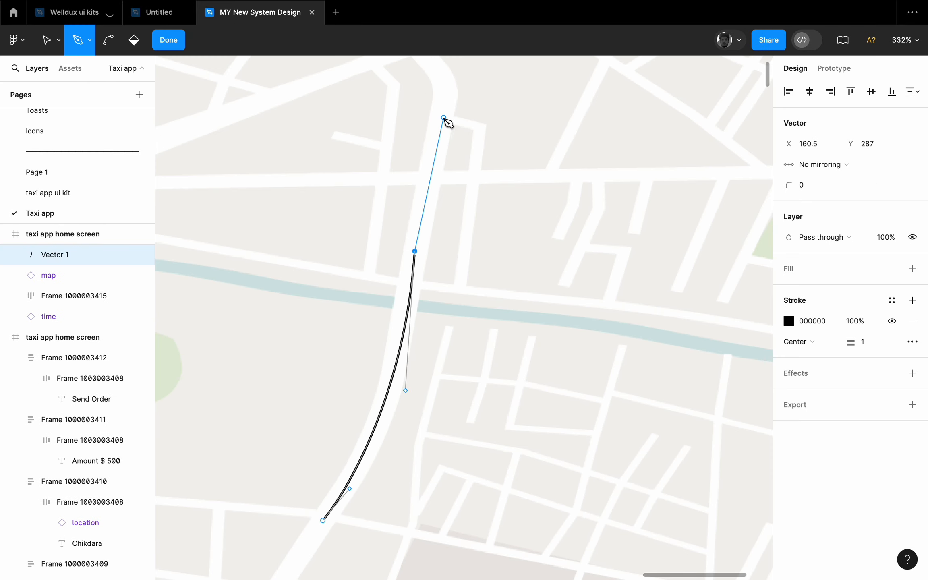
pyautogui.scroll(6, 447, 122)
pyautogui.click(443, 119)
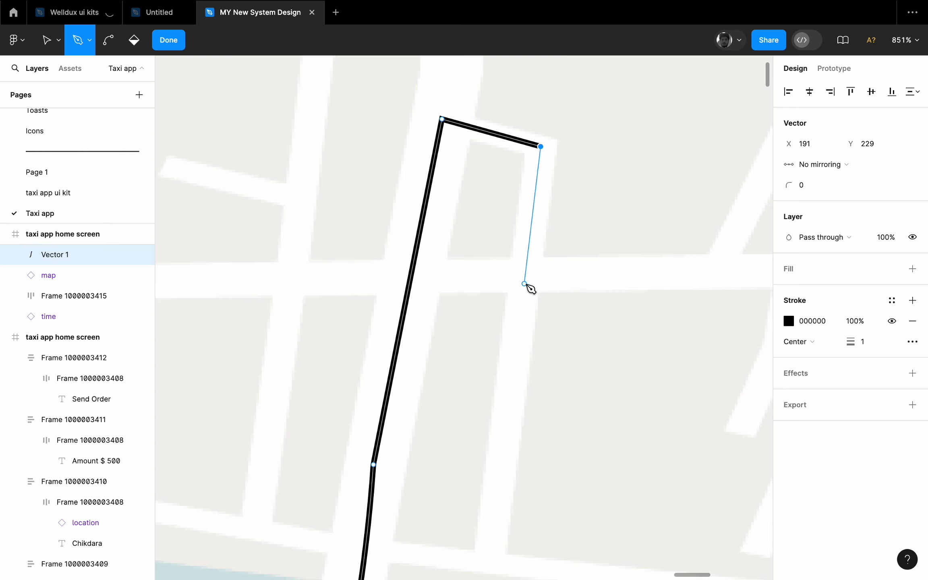
pyautogui.click(523, 283)
pyautogui.scroll(-5, 664, 263)
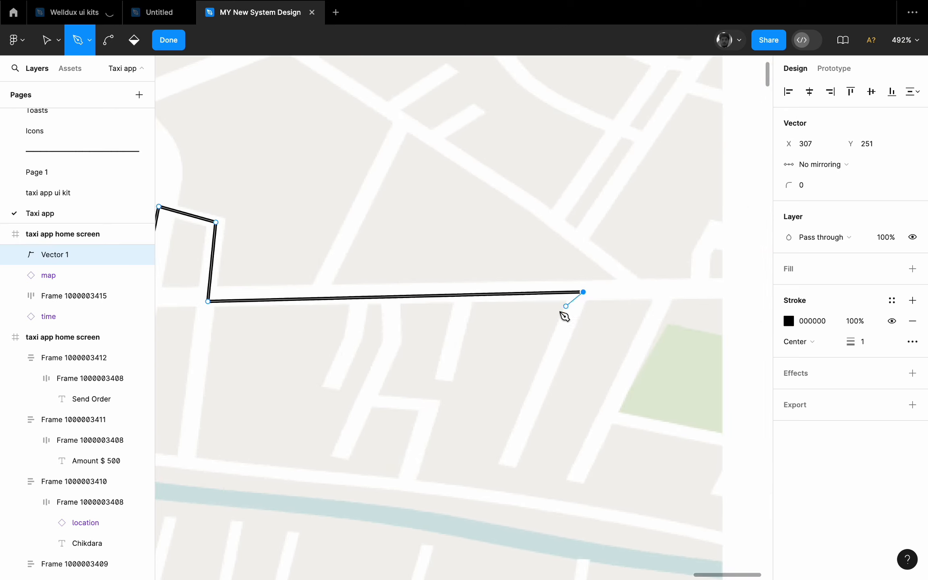
pyautogui.press('Escape')
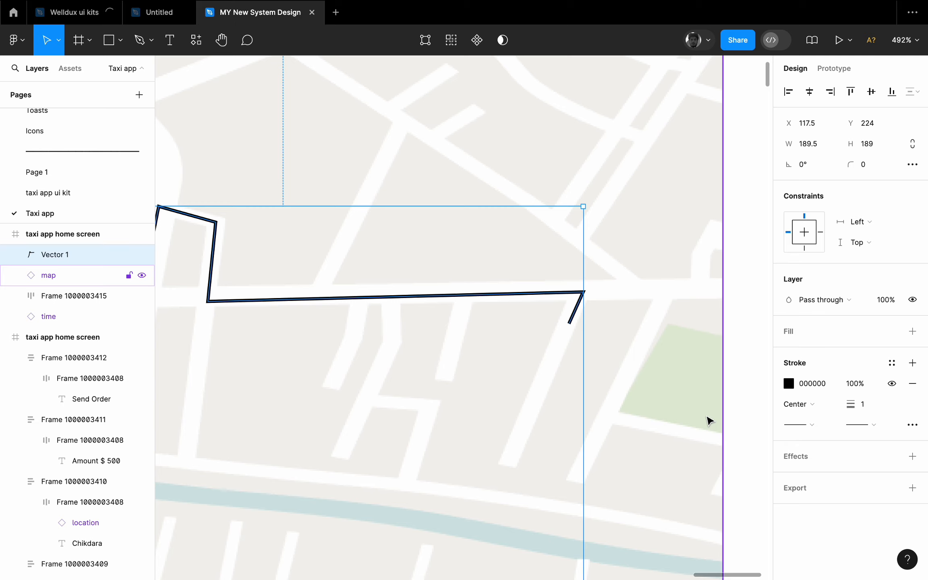
# - Set the route line's stroke weight to 2 and sample the Send Order button's orange, EDAE10, as its colour
pyautogui.click(600, 408)
pyautogui.scroll(-5, 601, 408)
pyautogui.moveTo(469, 422); pyautogui.dragTo(524, 317)
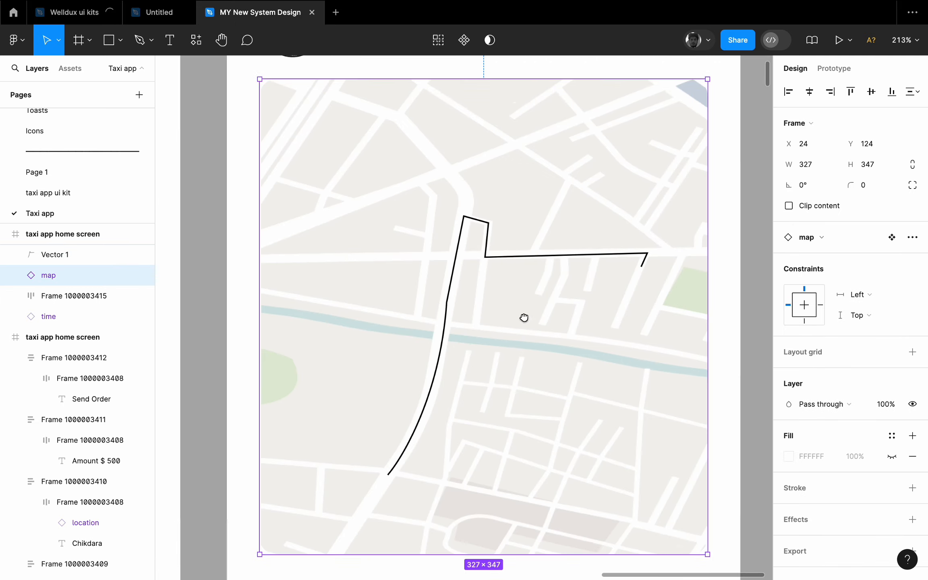
pyautogui.click(564, 255)
pyautogui.click(863, 405)
pyautogui.write('2')
pyautogui.press('Return')
pyautogui.press('i')
pyautogui.scroll(-10, 523, 259)
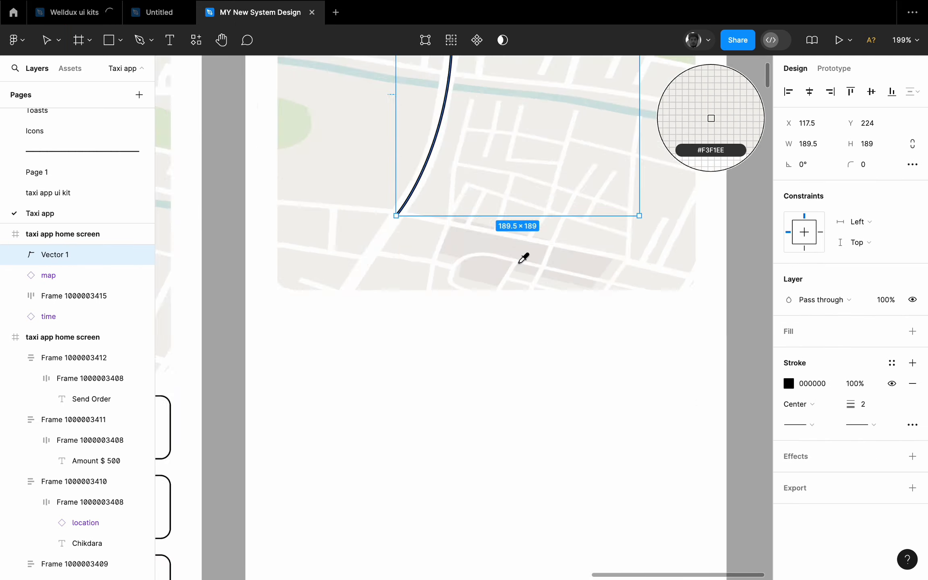
pyautogui.click(375, 415)
pyautogui.click(426, 422)
# - Reshape the lower curve of the route by adjusting its points and handle so that it follows the road
pyautogui.scroll(5, 552, 139)
pyautogui.scroll(5, 431, 252)
pyautogui.scroll(-1, 397, 347)
pyautogui.doubleClick(437, 142)
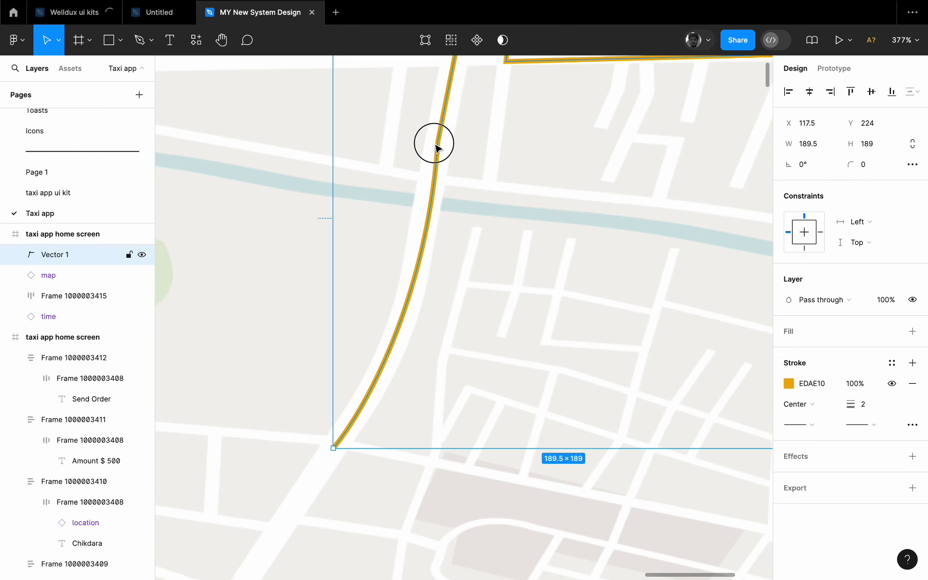
pyautogui.click(437, 142)
pyautogui.moveTo(427, 299); pyautogui.dragTo(418, 298)
pyautogui.click(335, 449)
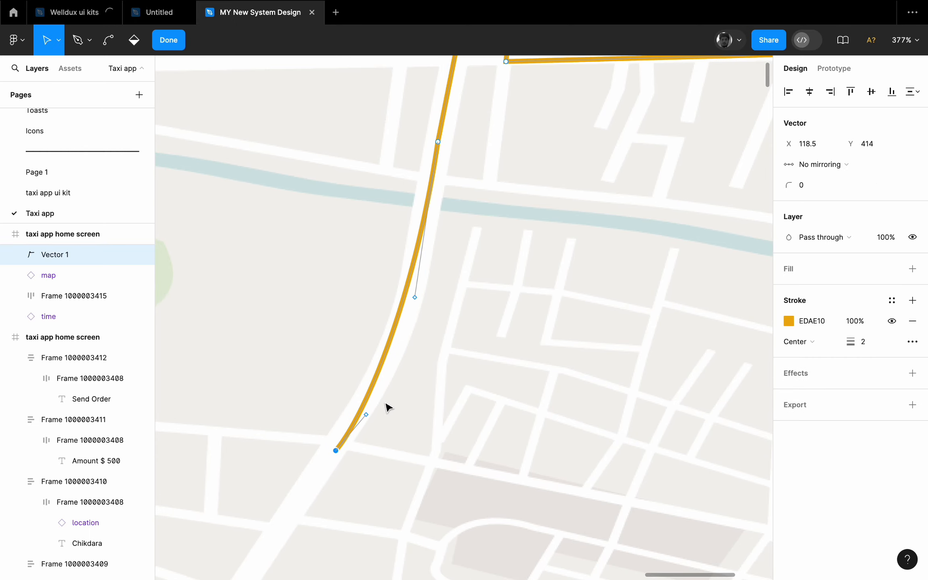
pyautogui.doubleClick(420, 359)
# - Give the route line a filled circle cap at its lower starting point
pyautogui.scroll(-5, 421, 357)
pyautogui.scroll(1, 386, 391)
pyautogui.click(387, 392)
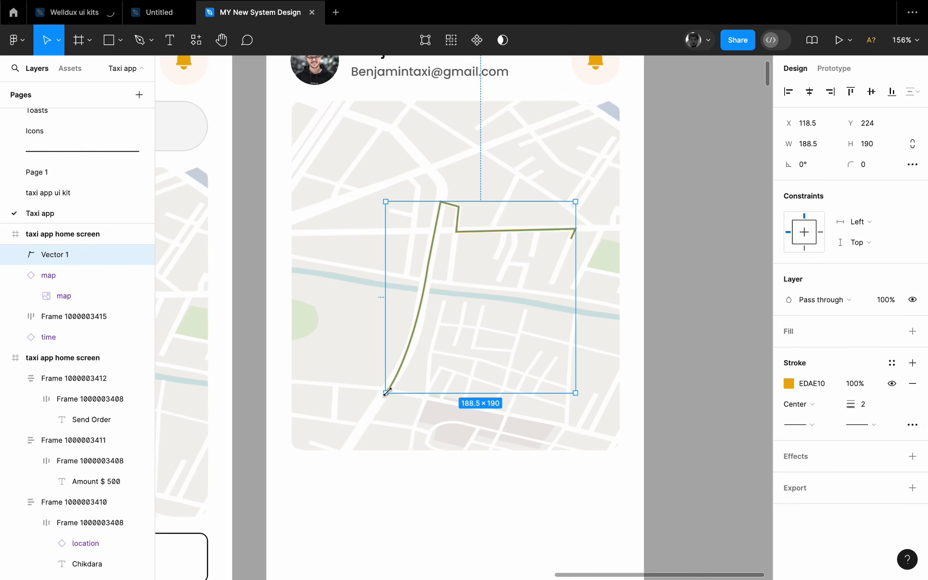
pyautogui.click(808, 430)
pyautogui.click(835, 484)
pyautogui.click(768, 302)
# - Find the location component in the assets and place its pin at the far end of the route
pyautogui.scroll(5, 624, 188)
pyautogui.click(70, 68)
pyautogui.write('location')
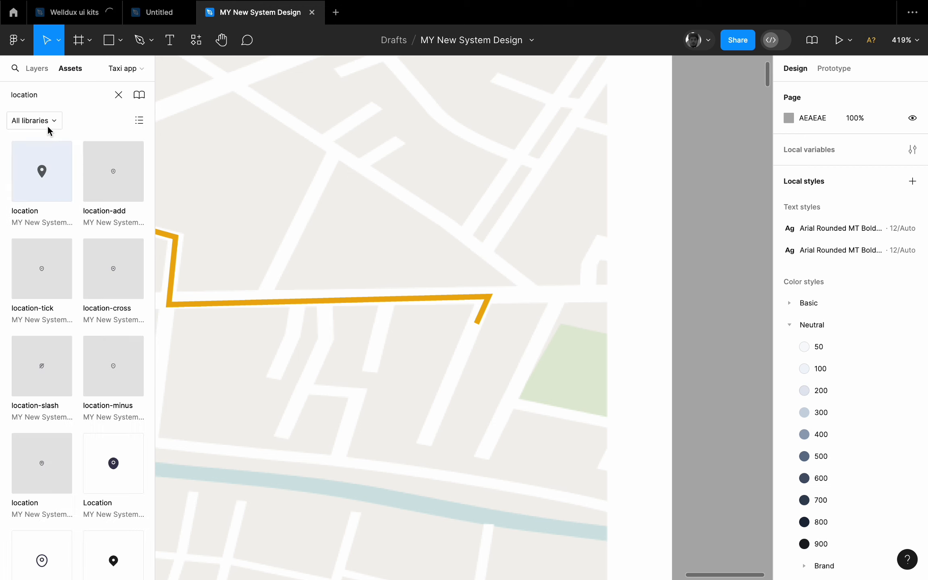
pyautogui.moveTo(285, 215); pyautogui.dragTo(486, 294)
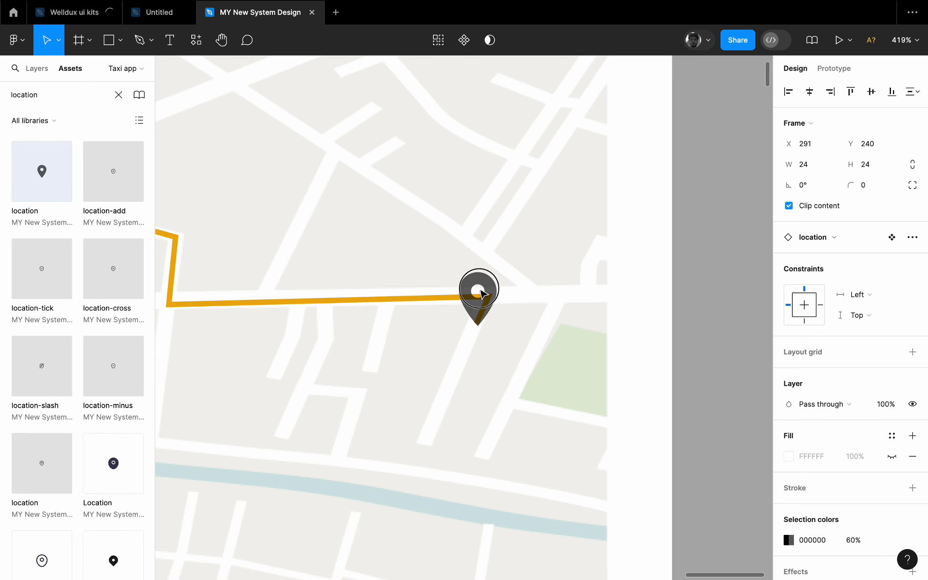
# - Recolour the location pin to the same orange as the route line
pyautogui.click(789, 540)
pyautogui.click(635, 426)
pyautogui.click(402, 299)
pyautogui.scroll(-5, 426, 363)
pyautogui.click(495, 344)
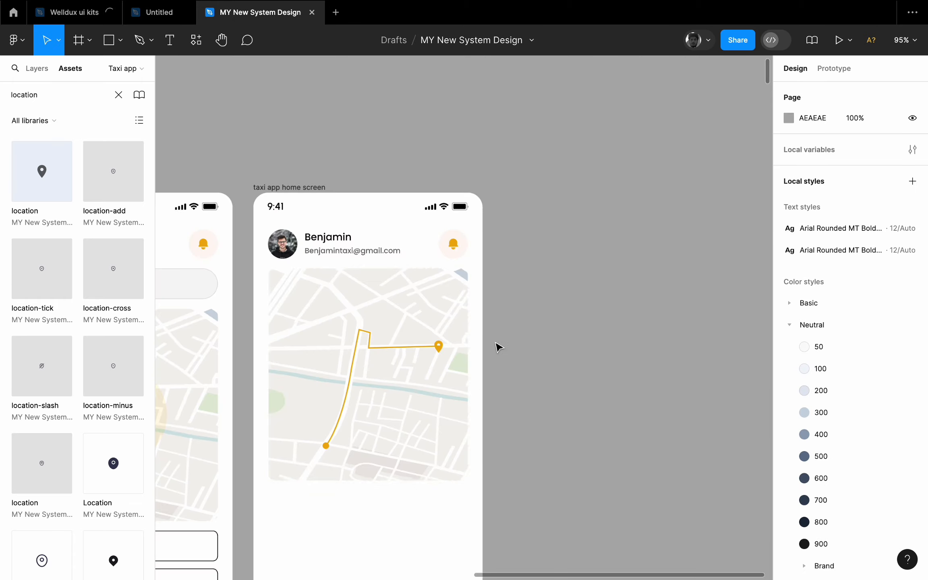
# - Search the assets for "smart" and place the smart car component on the second screen's map near the route's start
pyautogui.scroll(-5, 498, 347)
pyautogui.hscroll(-3, 499, 348)
pyautogui.doubleClick(92, 89)
pyautogui.write('smart')
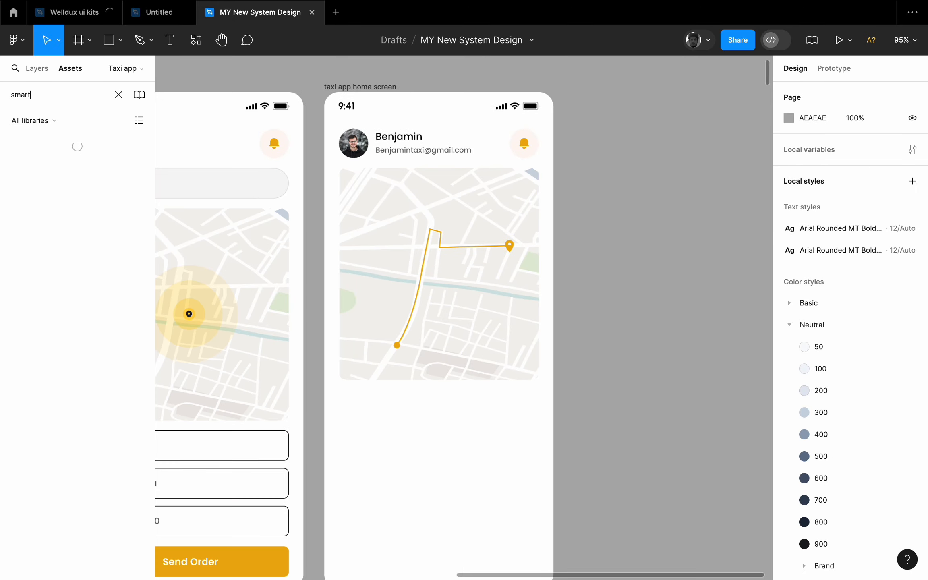
pyautogui.moveTo(433, 381); pyautogui.dragTo(393, 330)
# - Spread copies of the smart car around the route's start for five cars in total, with some of them mirrored horizontally
pyautogui.click(16, 69)
pyautogui.scroll(5, 426, 409)
pyautogui.rightClick(318, 293)
pyautogui.click(354, 546)
pyautogui.scroll(2, 330, 291)
pyautogui.rightClick(491, 246)
pyautogui.rightClick(503, 247)
pyautogui.click(519, 545)
pyautogui.rightClick(494, 331)
pyautogui.click(471, 325)
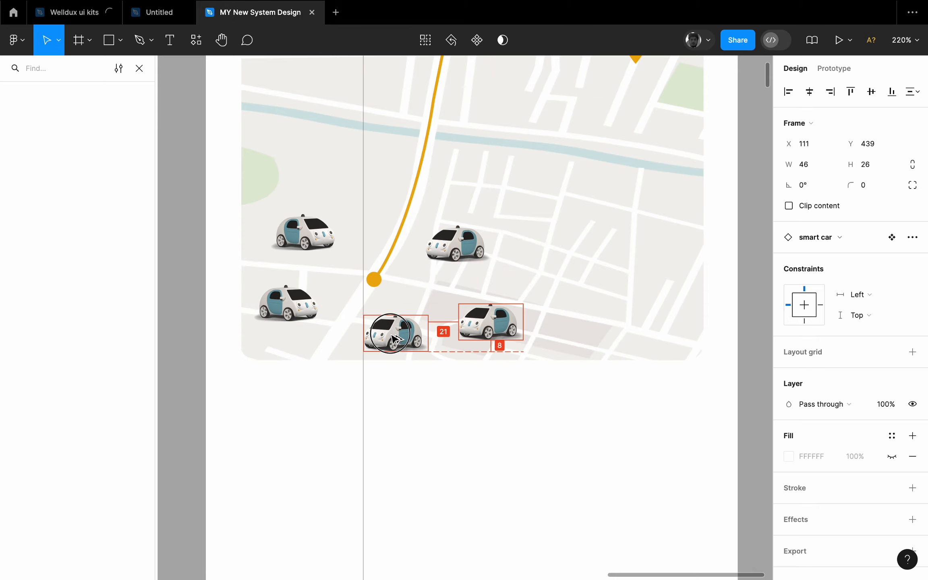
pyautogui.rightClick(393, 330)
pyautogui.click(501, 333)
pyautogui.press('Escape')
pyautogui.hotkey('shift', '1')
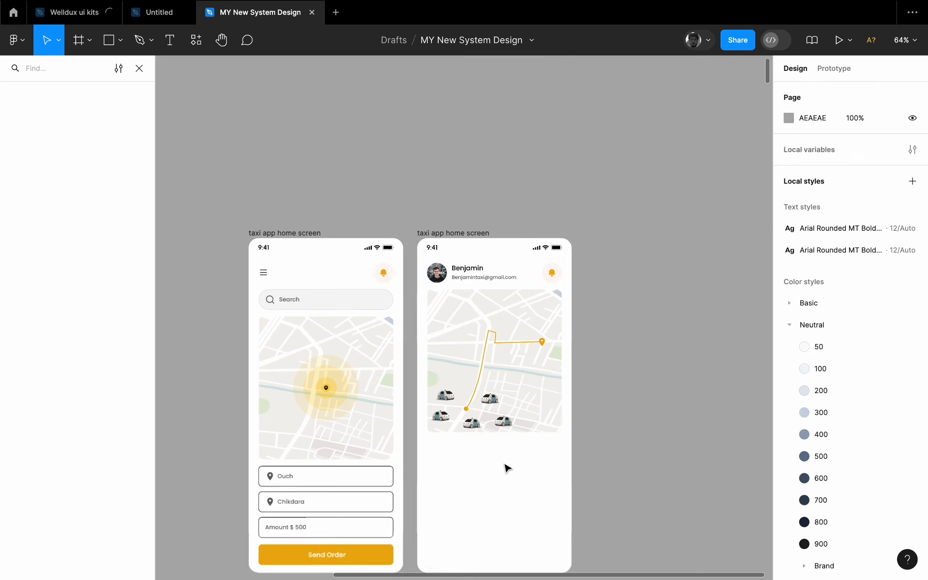
# - Add the text label "Ouch" in Poppins Medium 14 just below the route's starting point
pyautogui.scroll(5, 445, 383)
pyautogui.press('t')
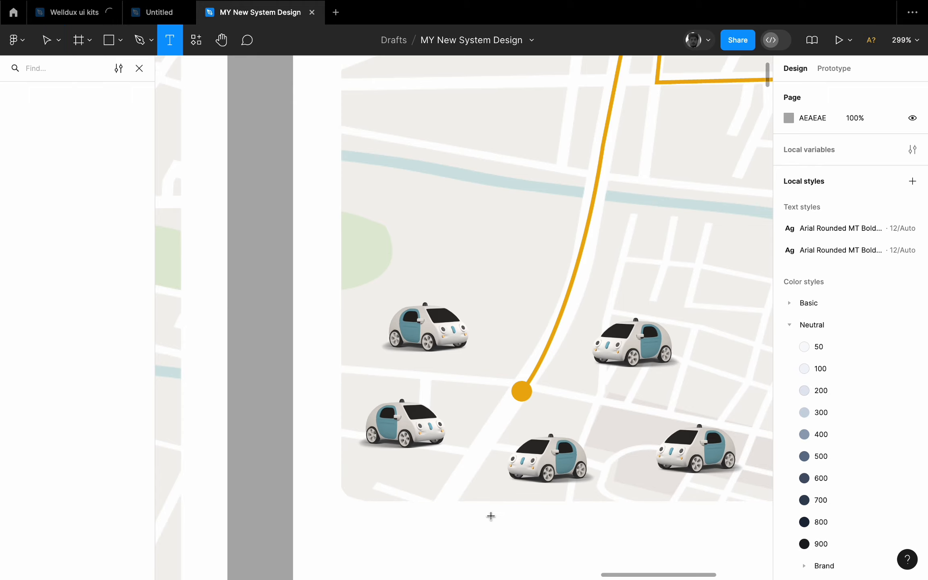
pyautogui.click(479, 419)
pyautogui.write('Ou')
pyautogui.scroll(3, 515, 425)
pyautogui.moveTo(528, 428); pyautogui.dragTo(499, 406)
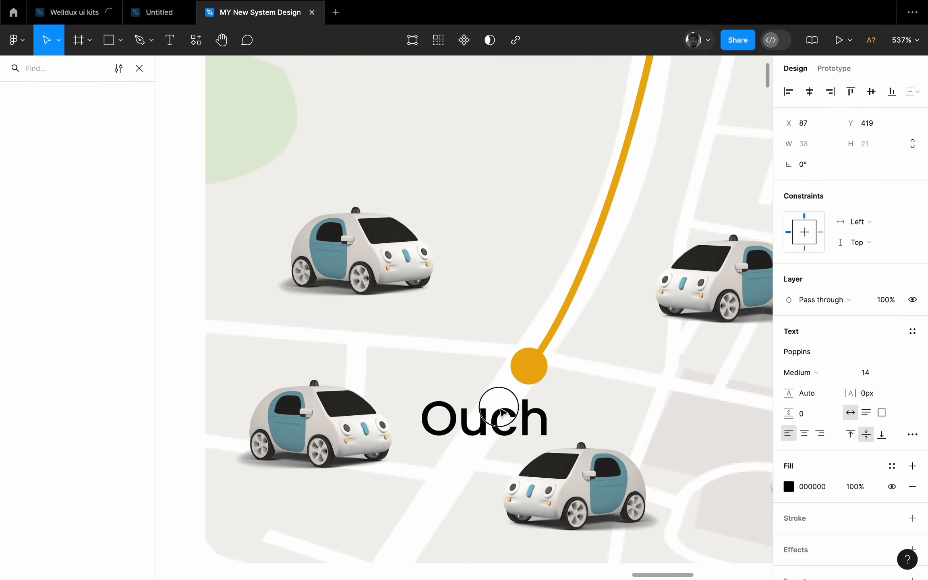
# - Rotate the Ouch label to about -29.5° and move it close beside the route's starting point
pyautogui.moveTo(563, 376); pyautogui.dragTo(575, 419)
pyautogui.click(597, 399)
pyautogui.scroll(-6, 597, 399)
pyautogui.hscroll(2, 592, 405)
pyautogui.click(510, 408)
pyautogui.scroll(4, 510, 408)
pyautogui.moveTo(518, 403); pyautogui.dragTo(520, 393)
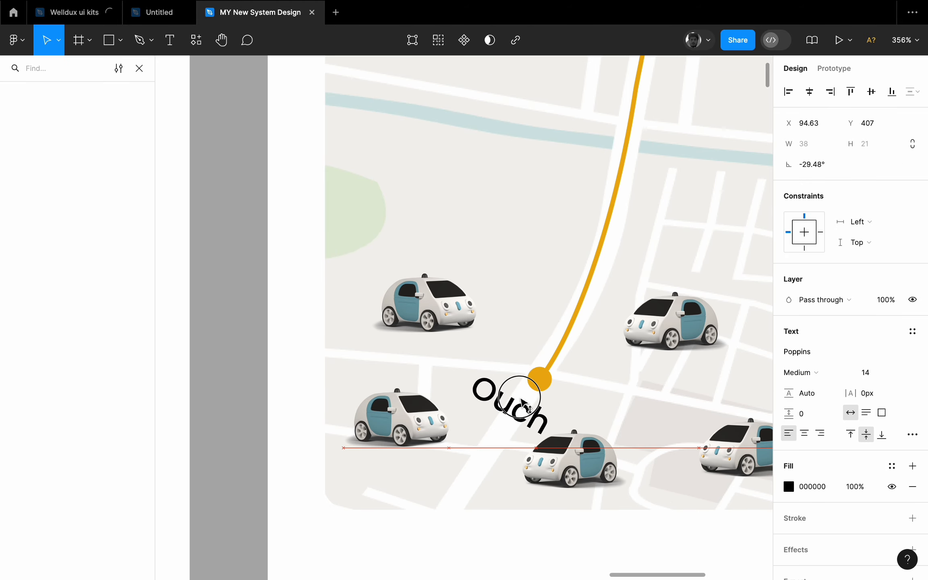
# - Copy the Ouch label to below the location pin and change its text to "Chidara"
pyautogui.scroll(-5, 520, 389)
pyautogui.hscroll(3, 523, 389)
pyautogui.scroll(5, 578, 289)
pyautogui.moveTo(415, 418); pyautogui.dragTo(473, 346)
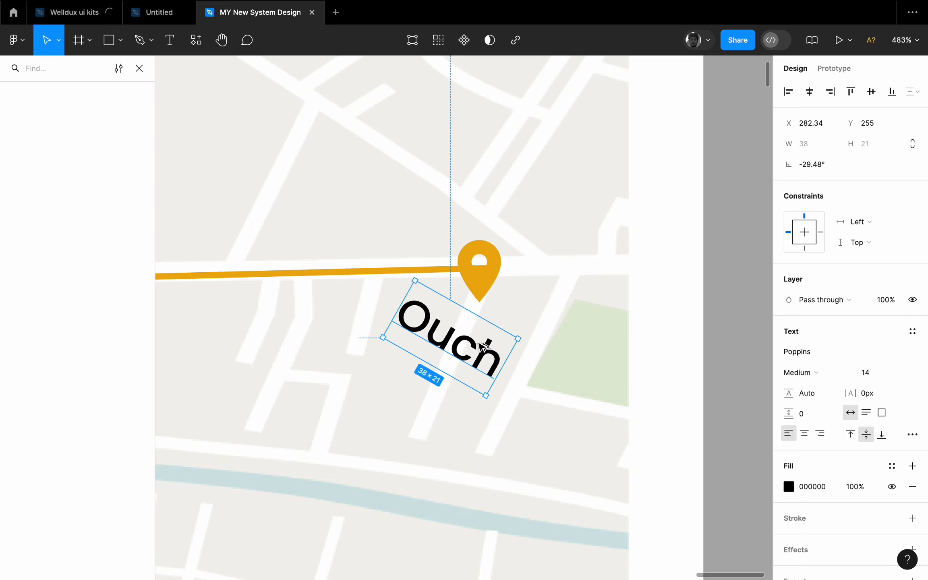
pyautogui.doubleClick(480, 348)
pyautogui.press('BackSpace')
# - Straighten the Chidara label to horizontal and position it directly beneath the location pin
pyautogui.moveTo(604, 364); pyautogui.dragTo(594, 327)
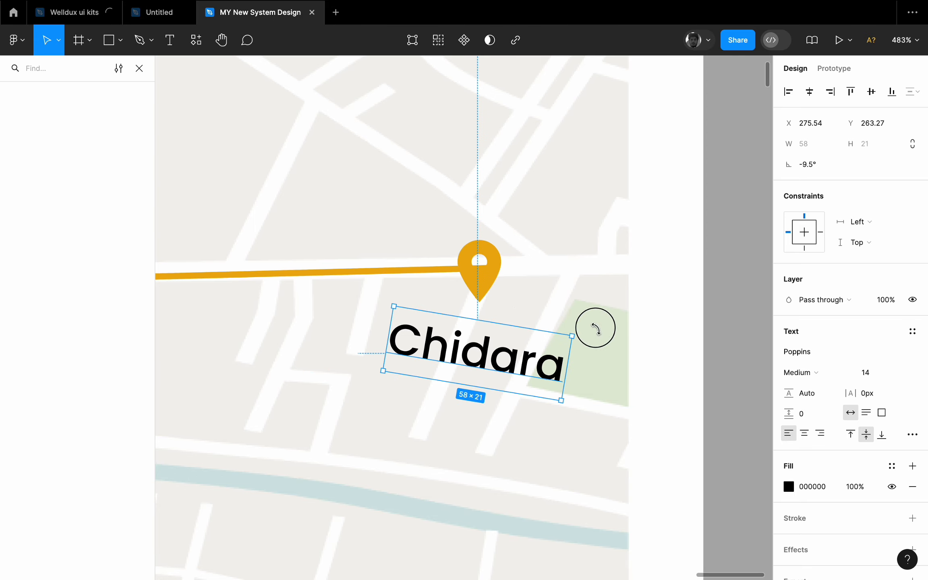
pyautogui.scroll(-5, 700, 286)
pyautogui.scroll(3, 699, 273)
pyautogui.moveTo(702, 263); pyautogui.dragTo(656, 259)
pyautogui.scroll(3, 661, 273)
pyautogui.scroll(-5, 655, 269)
pyautogui.click(732, 250)
pyautogui.scroll(-3, 735, 274)
pyautogui.hscroll(2, 737, 311)
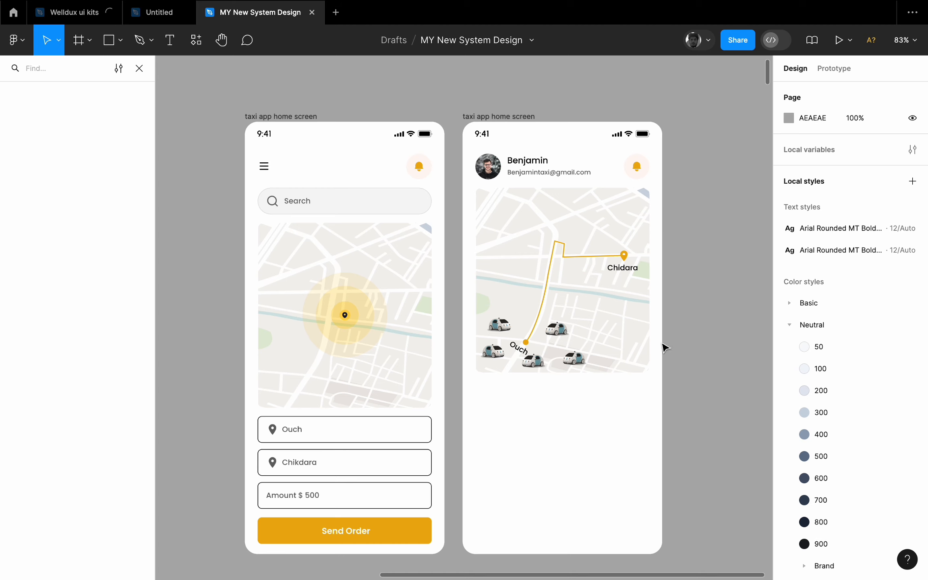
# - Add the text "Congratulation Your Order Send 5 Texi" below the map on the second screen
pyautogui.press('Escape')
pyautogui.press('t')
pyautogui.scroll(3, 499, 399)
pyautogui.click(469, 371)
pyautogui.write('C')
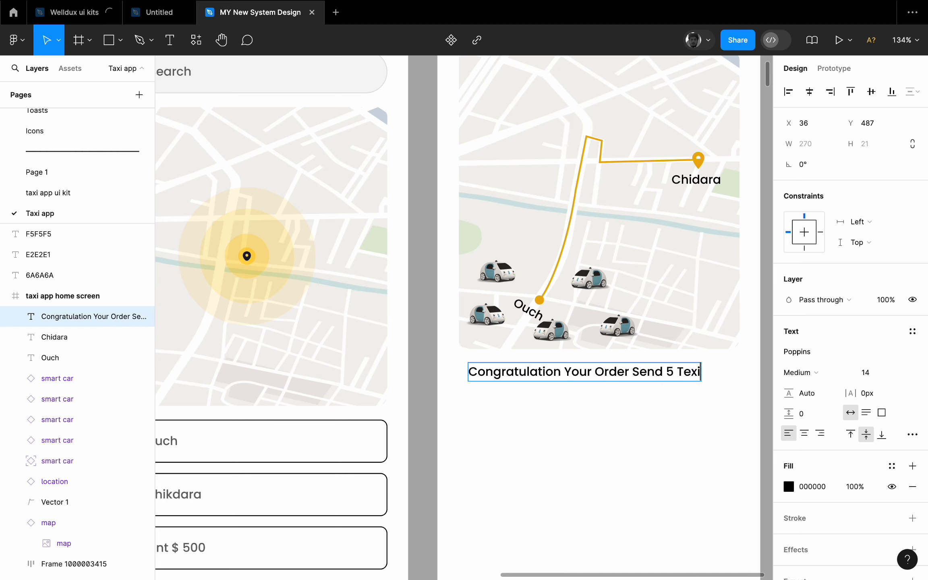
pyautogui.press('Escape')
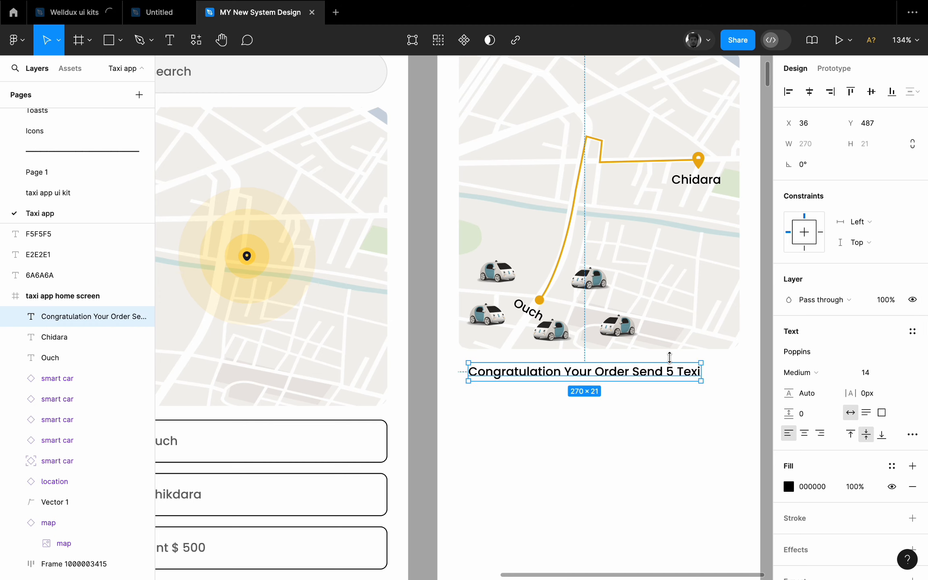
# - Correct "Texi" to "Taxi" and format the congratulation text at size 18, wrapped onto two lines in a box 248 wide
pyautogui.doubleClick(692, 367)
pyautogui.click(866, 372)
pyautogui.write('18')
pyautogui.press('Return')
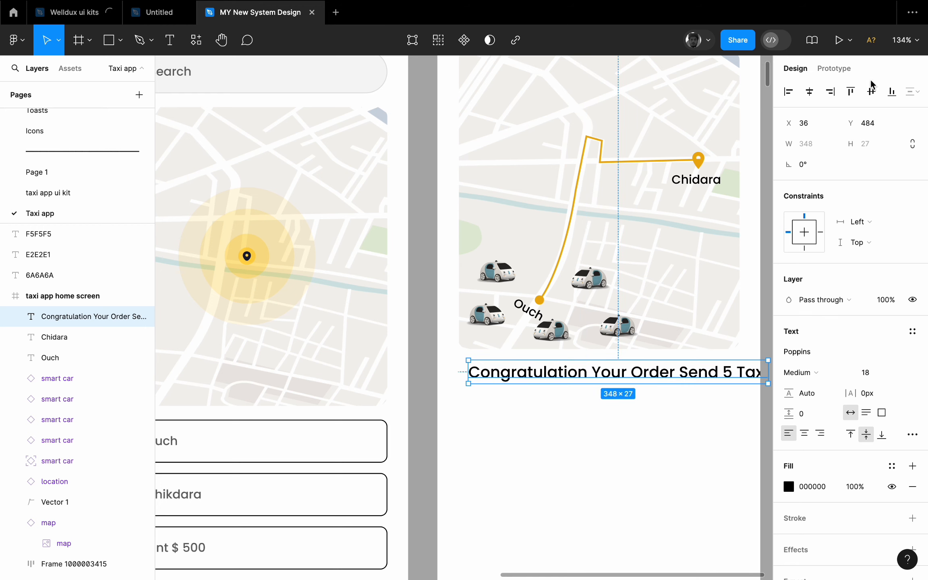
pyautogui.moveTo(768, 378); pyautogui.dragTo(694, 373)
pyautogui.click(611, 422)
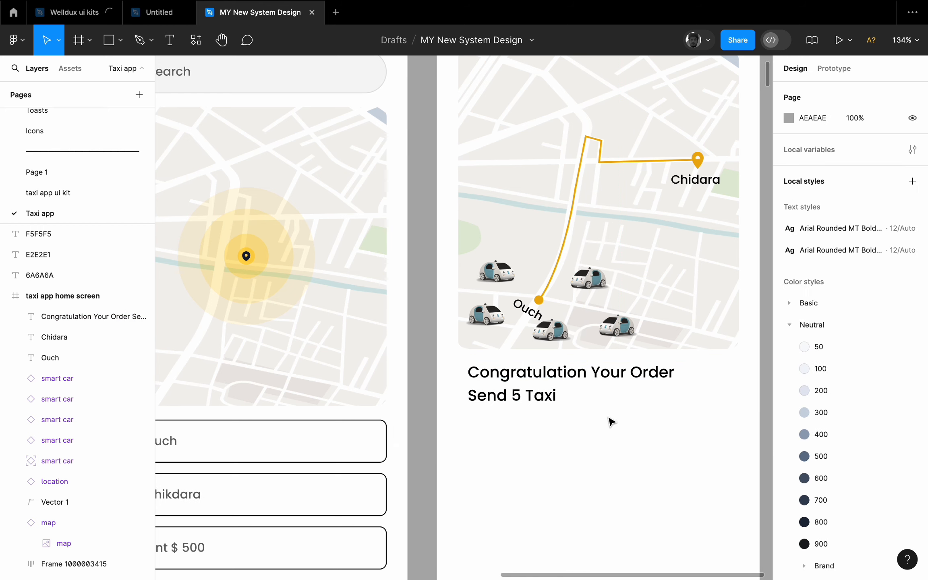
# - Align the congratulation text with the map's edge at X 24, Y 487 and reduce its fill opacity to a softer grey
pyautogui.moveTo(578, 388); pyautogui.dragTo(567, 387)
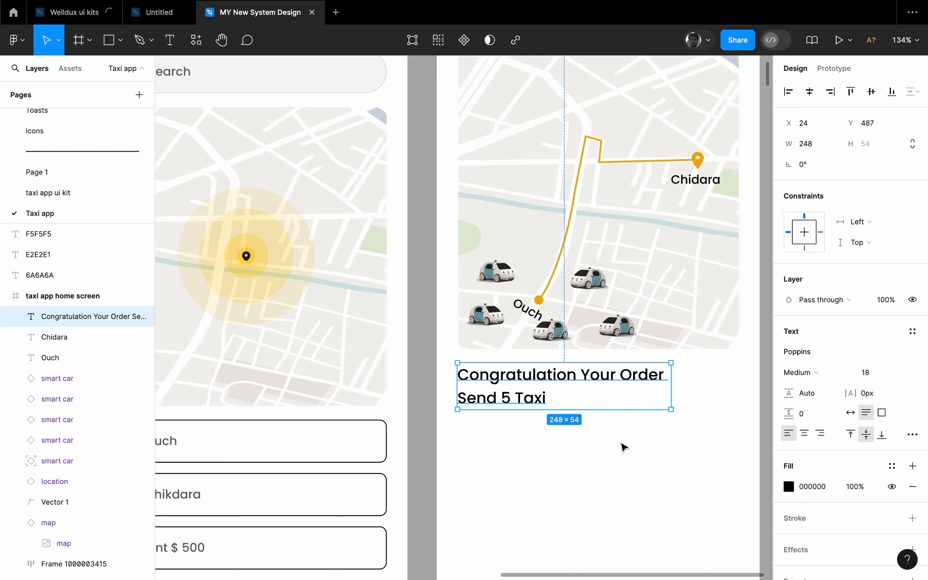
pyautogui.click(620, 459)
pyautogui.click(640, 389)
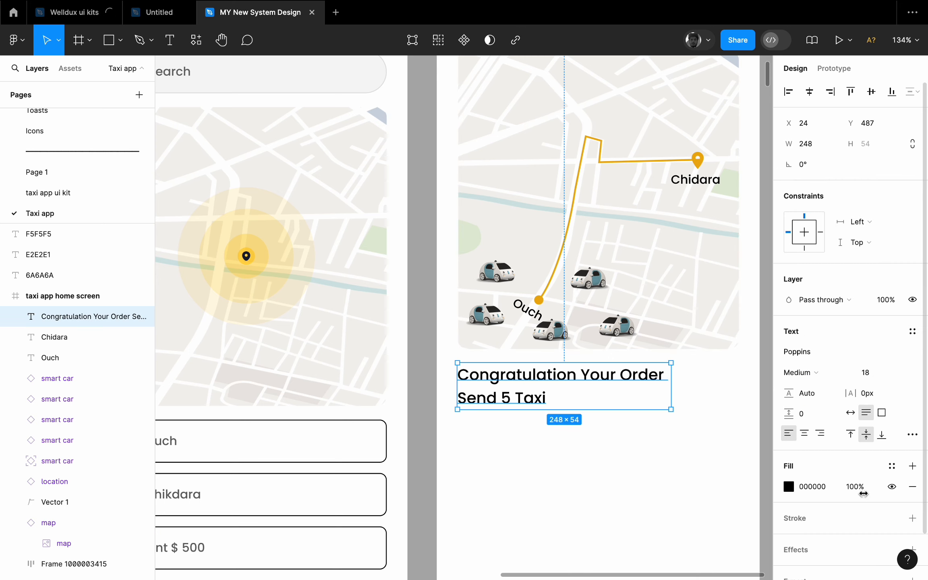
pyautogui.moveTo(862, 494); pyautogui.dragTo(802, 476)
pyautogui.click(678, 415)
pyautogui.scroll(-5, 676, 405)
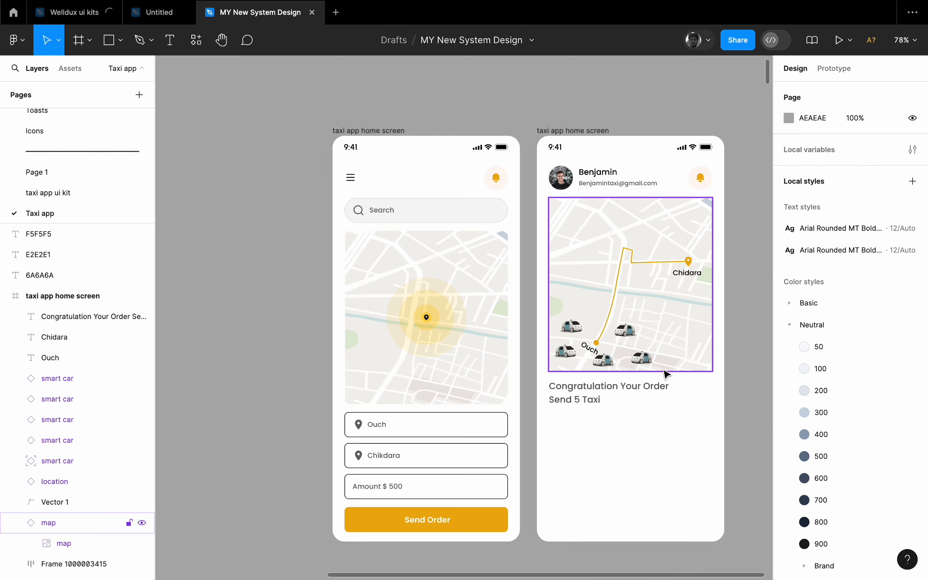
# - Copy the header's avatar and profile name to below the congratulation text
pyautogui.keyDown('super'); pyautogui.click(563, 178); pyautogui.keyUp('super')
pyautogui.keyDown('shift'); pyautogui.keyDown('super'); pyautogui.click(592, 173); pyautogui.keyUp('super'); pyautogui.keyUp('shift')
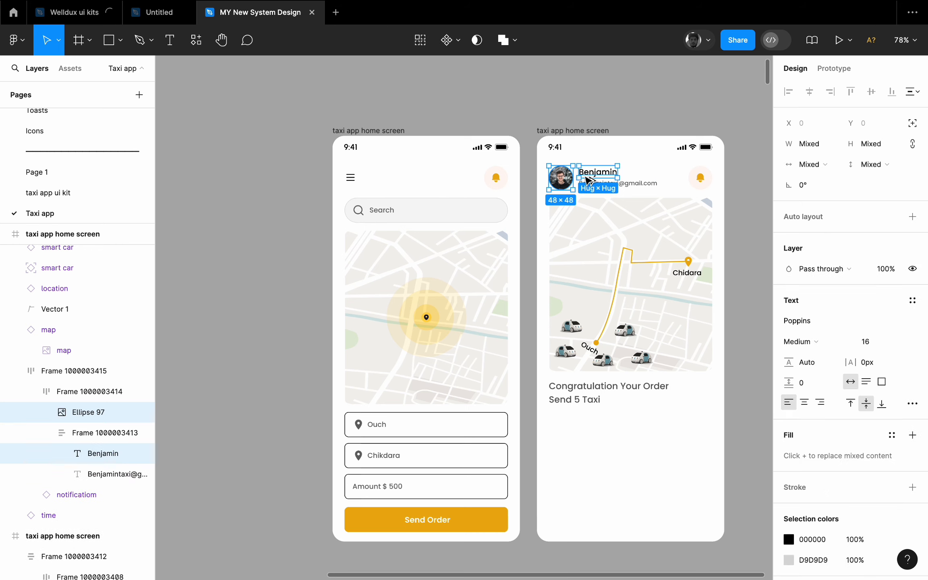
pyautogui.moveTo(584, 174); pyautogui.dragTo(585, 422)
pyautogui.click(596, 469)
pyautogui.scroll(5, 565, 438)
pyautogui.hscroll(3, 579, 438)
pyautogui.click(479, 420)
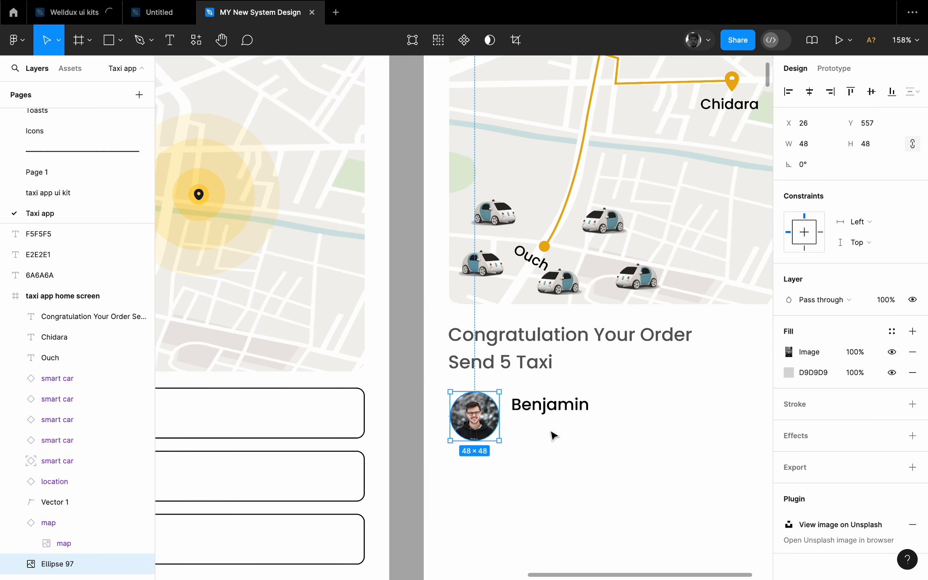
# - Duplicate the copied profile name directly beneath itself, next to the lower avatar
pyautogui.hscroll(1, 548, 431)
pyautogui.click(524, 409)
pyautogui.moveTo(524, 412); pyautogui.dragTo(510, 438)
pyautogui.press('BackSpace')
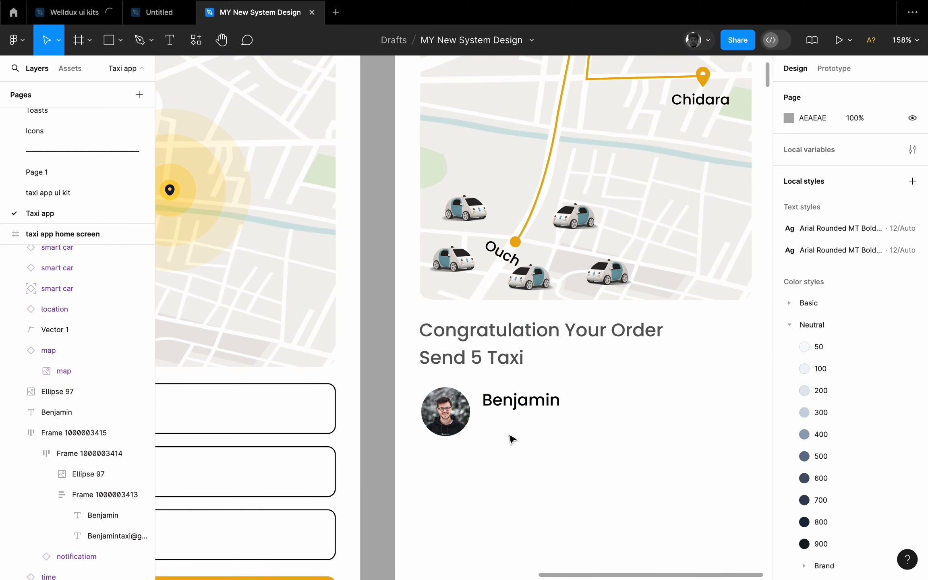
pyautogui.press('super+z')
# - Change the duplicated name to "$ 500" with font size 12 and 60% fill opacity
pyautogui.doubleClick(511, 438)
pyautogui.press('BackSpace')
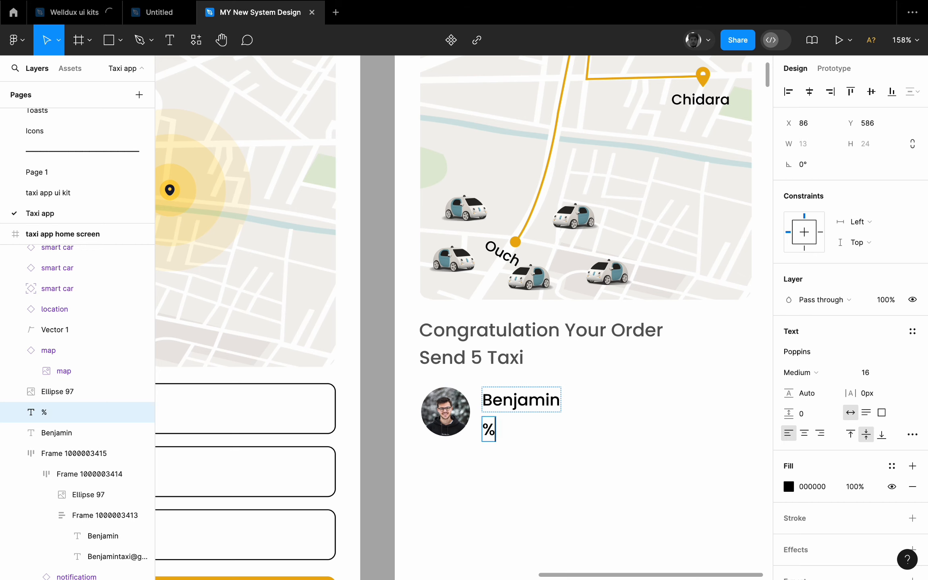
pyautogui.click(865, 374)
pyautogui.write('12')
pyautogui.press('Return')
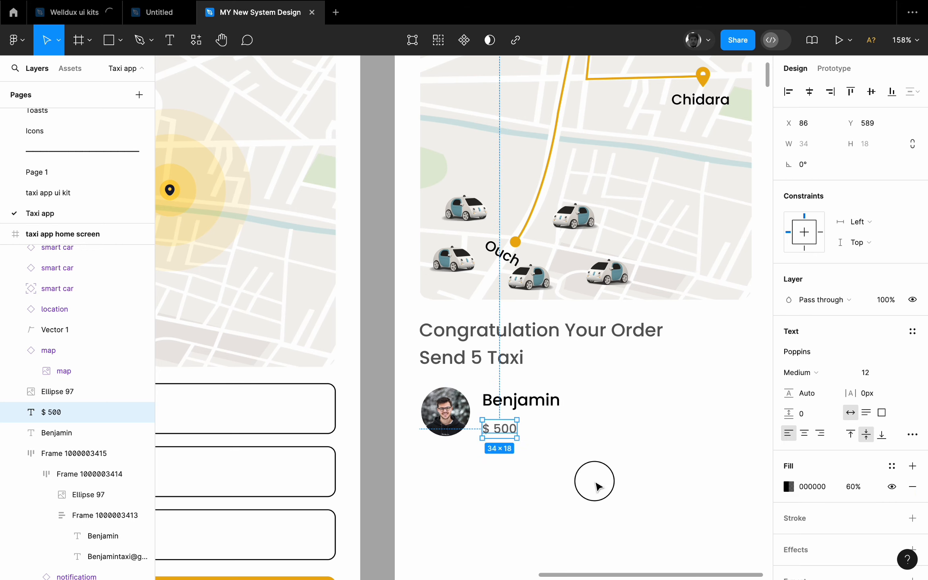
# - Nudge the $ 500 text up to Y 587, closer to the name above it
pyautogui.scroll(3, 598, 487)
pyautogui.press('Up')
pyautogui.press('Up')
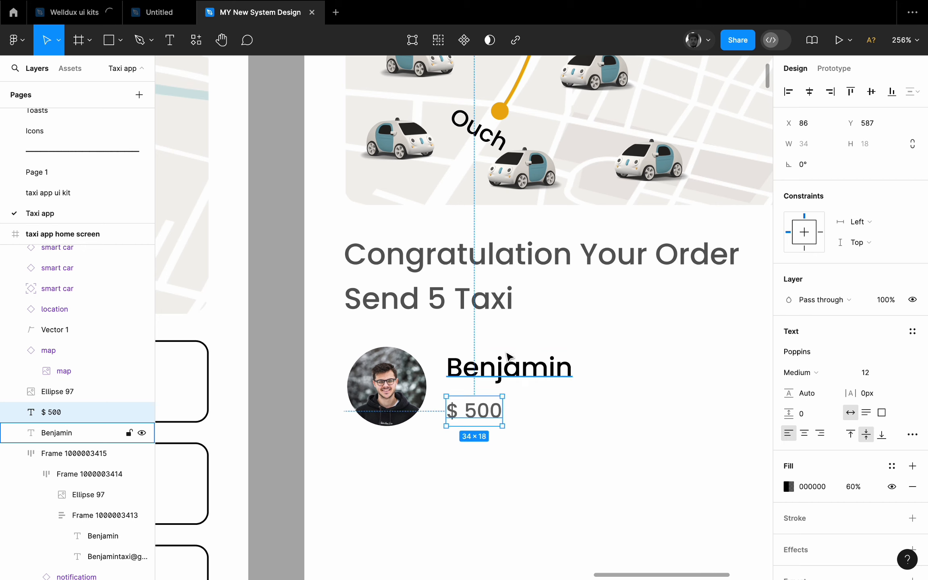
# - Combine the lower name and $ 500 text in a vertical auto layout, and join it with the avatar in a horizontal auto layout
pyautogui.keyDown('shift'); pyautogui.click(507, 356); pyautogui.keyUp('shift')
pyautogui.scroll(-5, 588, 382)
pyautogui.hotkey('shift', 'a')
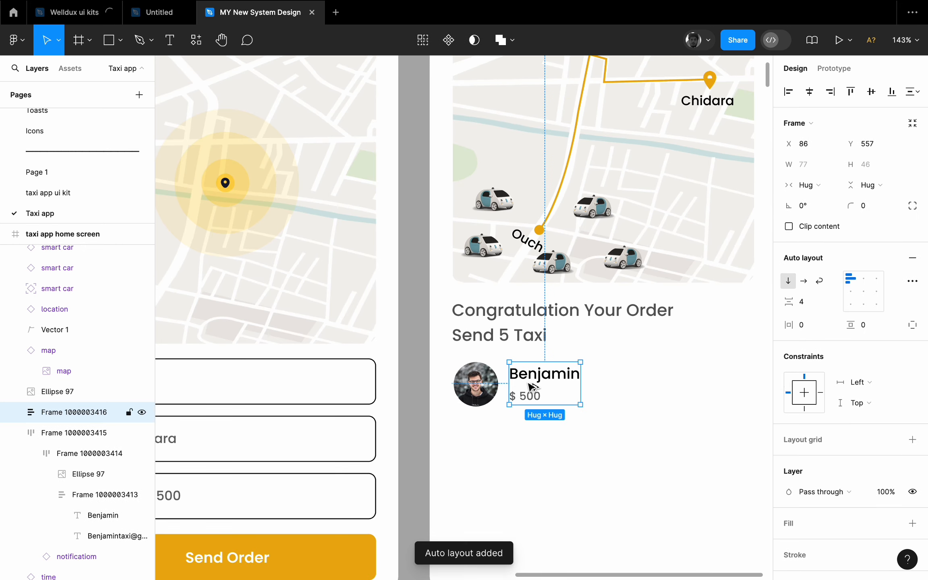
pyautogui.keyDown('shift'); pyautogui.click(476, 383); pyautogui.keyUp('shift')
pyautogui.hotkey('shift', 'a')
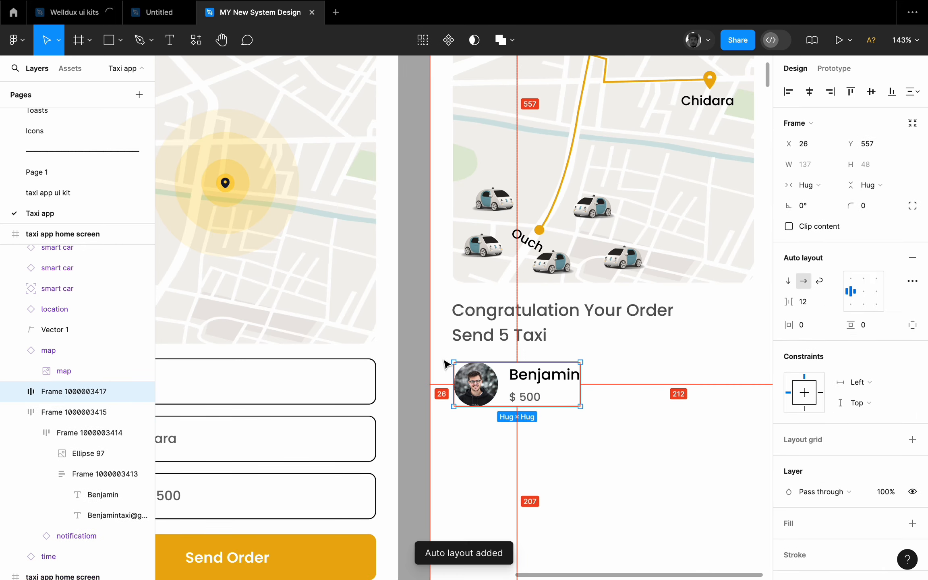
pyautogui.click(442, 429)
pyautogui.doubleClick(549, 391)
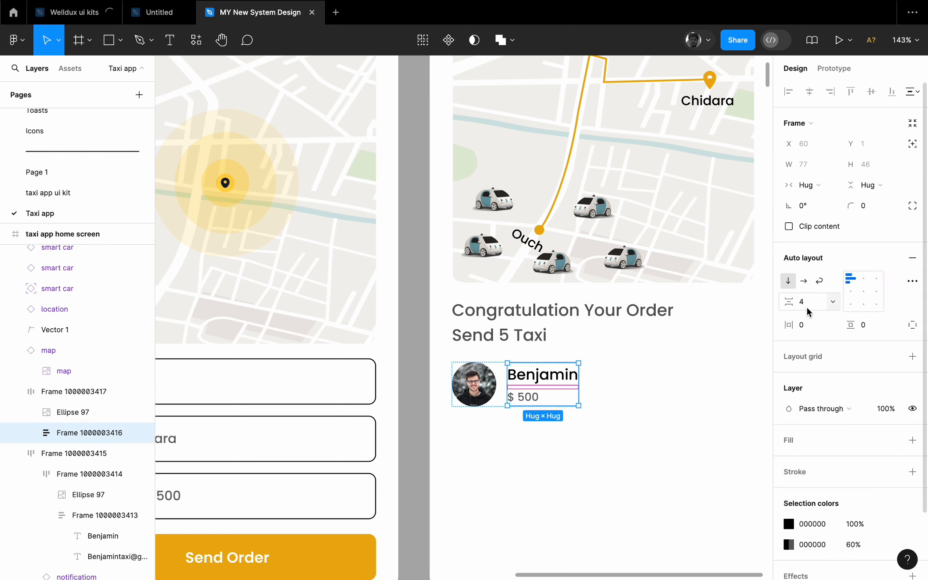
pyautogui.click(639, 518)
pyautogui.click(533, 392)
pyautogui.press('alt')
pyautogui.scroll(-1, 504, 496)
pyautogui.click(589, 390)
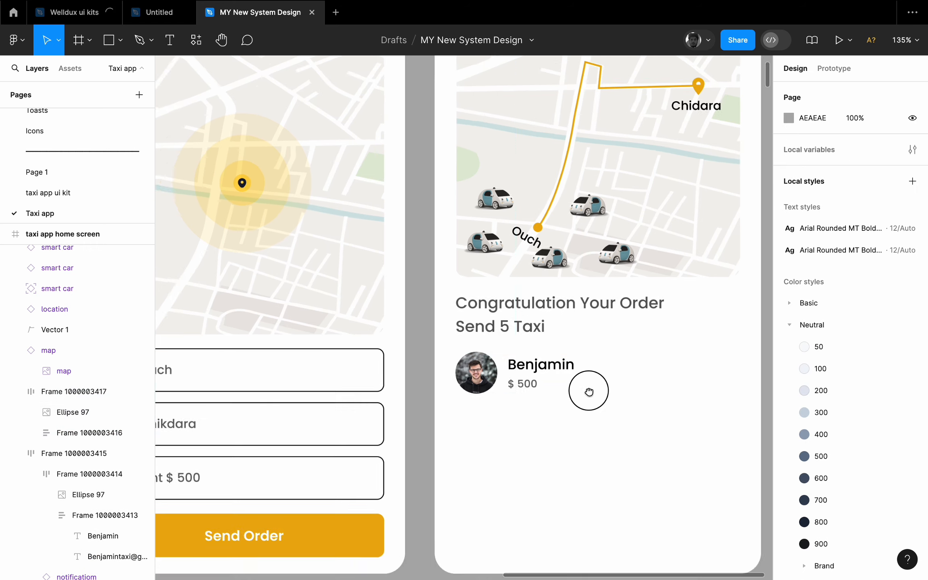
# - Search the assets for "chat" and place the solid chat icon at the far end of the driver row, opposite the avatar
pyautogui.scroll(1, 660, 462)
pyautogui.hscroll(1, 660, 462)
pyautogui.moveTo(588, 461); pyautogui.dragTo(455, 479)
pyautogui.click(70, 68)
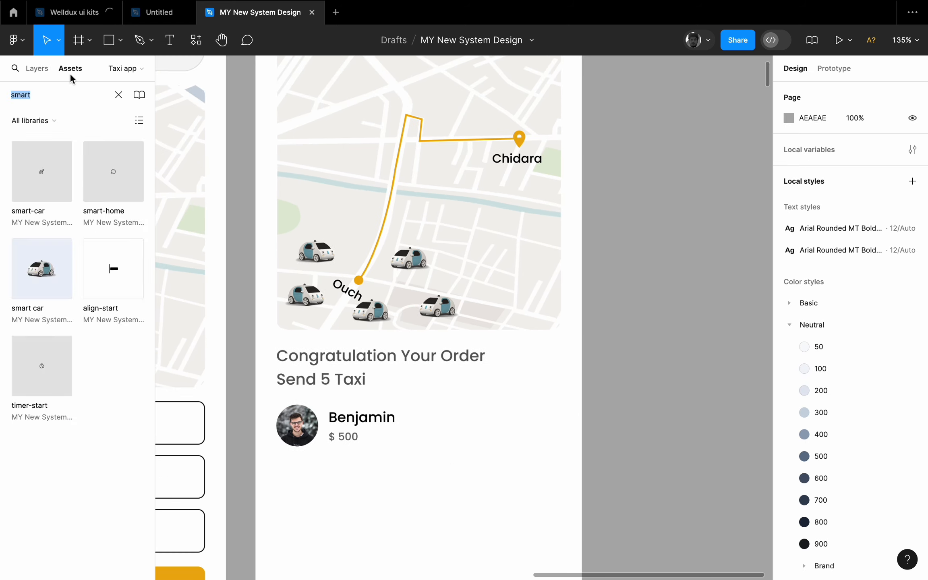
pyautogui.press('BackSpace')
pyautogui.write('dhat')
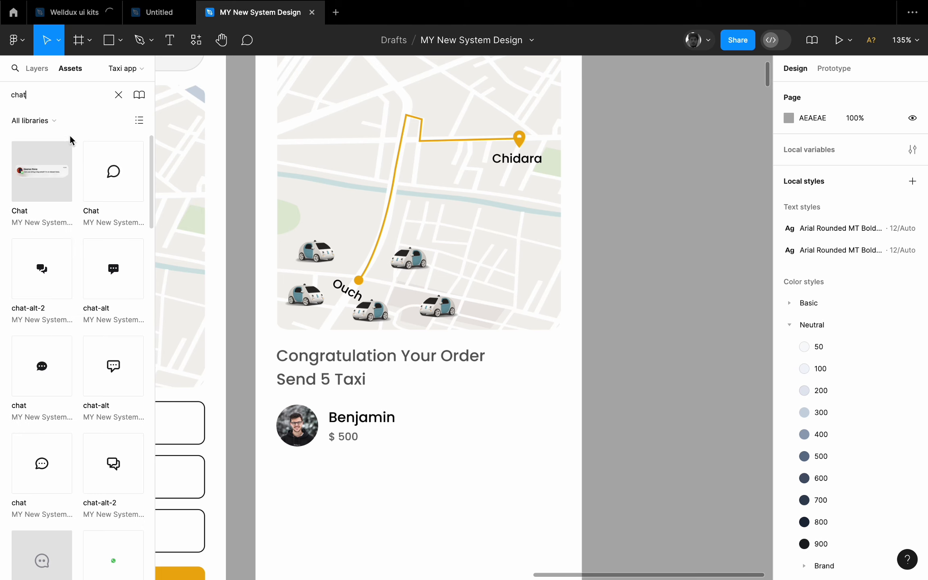
pyautogui.moveTo(242, 400); pyautogui.dragTo(549, 422)
# - Set the chat icon's height to 24 and nudge it into line with the layout grid's right margin
pyautogui.click(37, 70)
pyautogui.hotkey('shift', 'g')
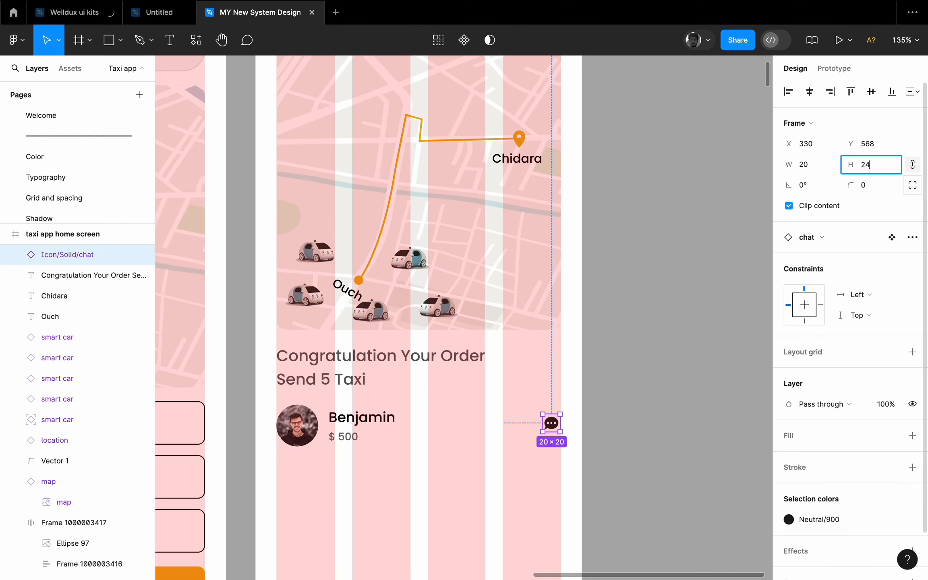
pyautogui.press('Return')
pyautogui.press('Left')
pyautogui.press('Left')
pyautogui.press('Left')
# - Wrap the driver info and chat icon in one horizontal auto layout and hide the layout grid
pyautogui.keyDown('shift'); pyautogui.click(337, 430); pyautogui.keyUp('shift')
pyautogui.hotkey('shift', 'a')
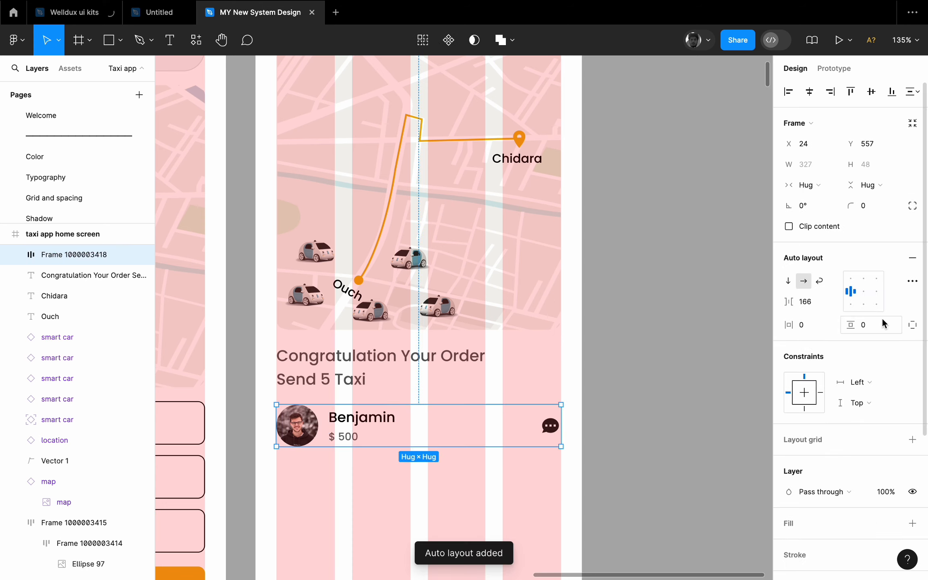
pyautogui.hotkey('shift', 'g')
pyautogui.click(604, 422)
pyautogui.click(538, 435)
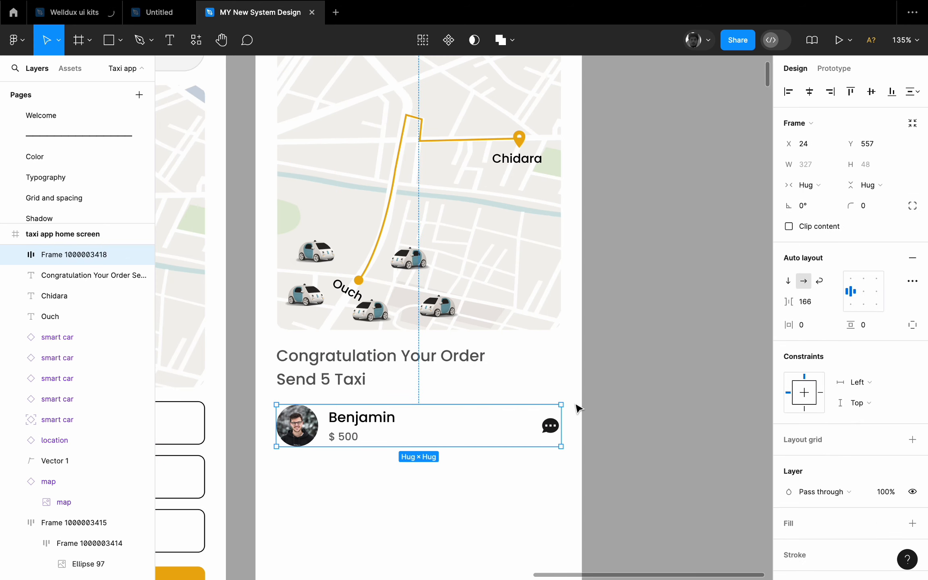
# - Set the driver row's vertical padding to 8
pyautogui.click(873, 325)
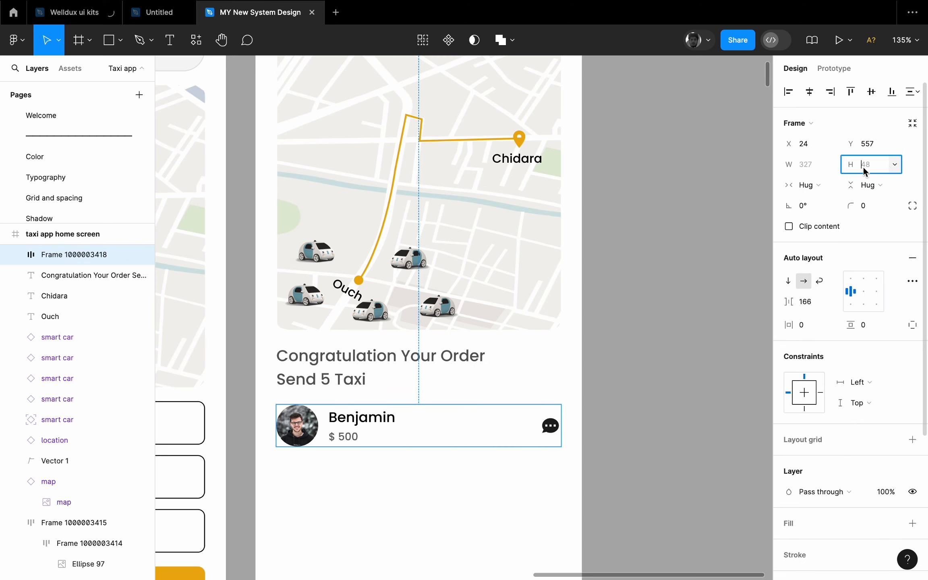
pyautogui.moveTo(851, 326); pyautogui.dragTo(858, 325)
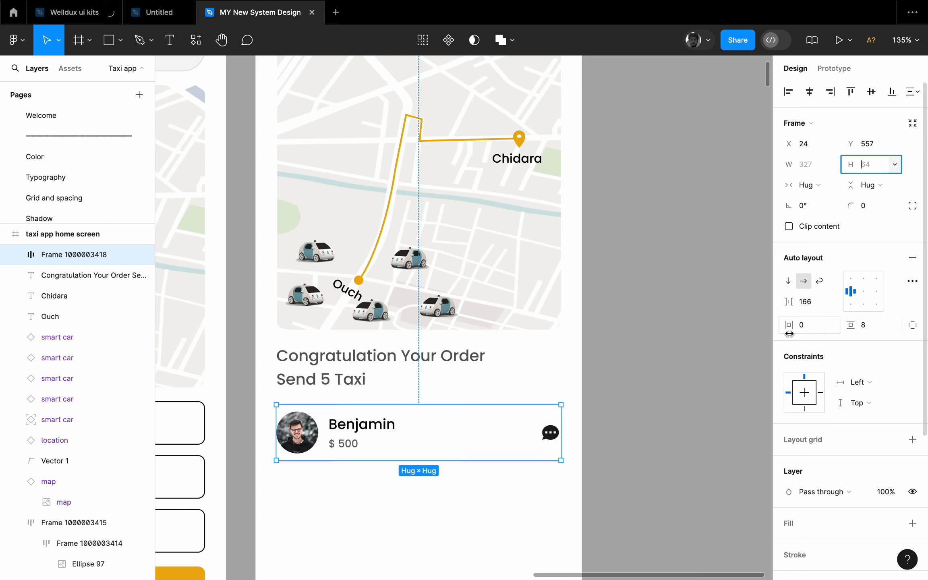
pyautogui.click(652, 383)
# - Give the driver row a white FFFFFF fill and a drop shadow with Y 0 and 12% opacity
pyautogui.click(362, 444)
pyautogui.click(912, 523)
pyautogui.scroll(-5, 912, 523)
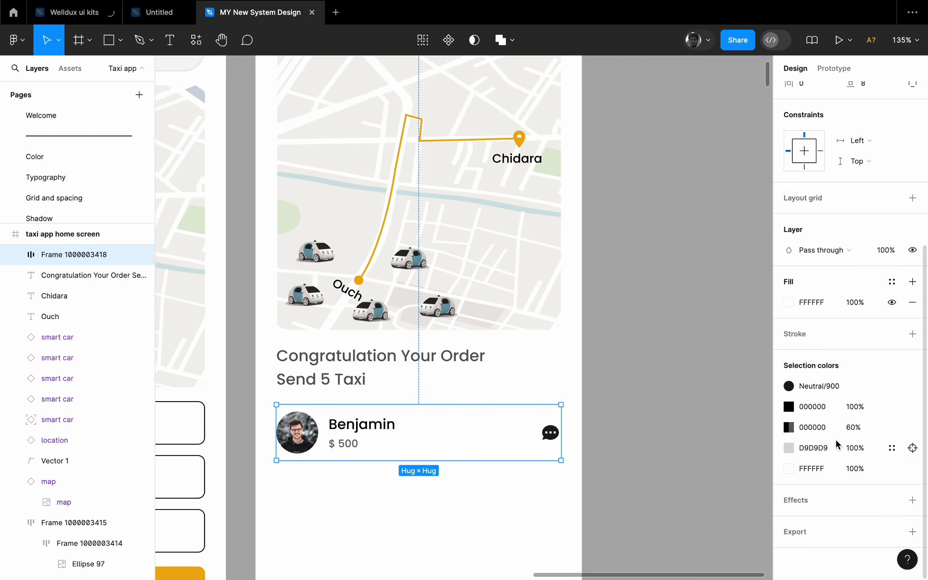
pyautogui.click(912, 499)
pyautogui.click(789, 520)
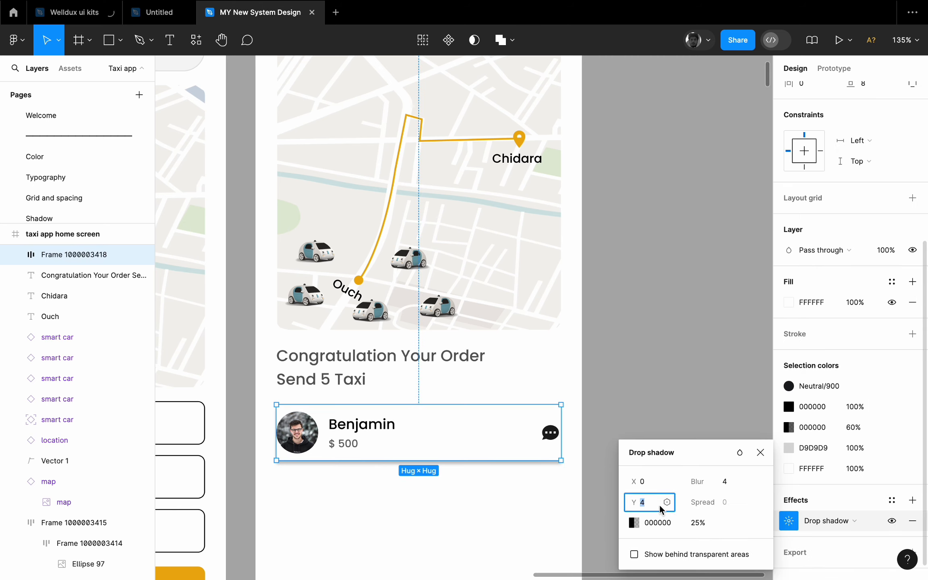
pyautogui.write('12')
pyautogui.press('Return')
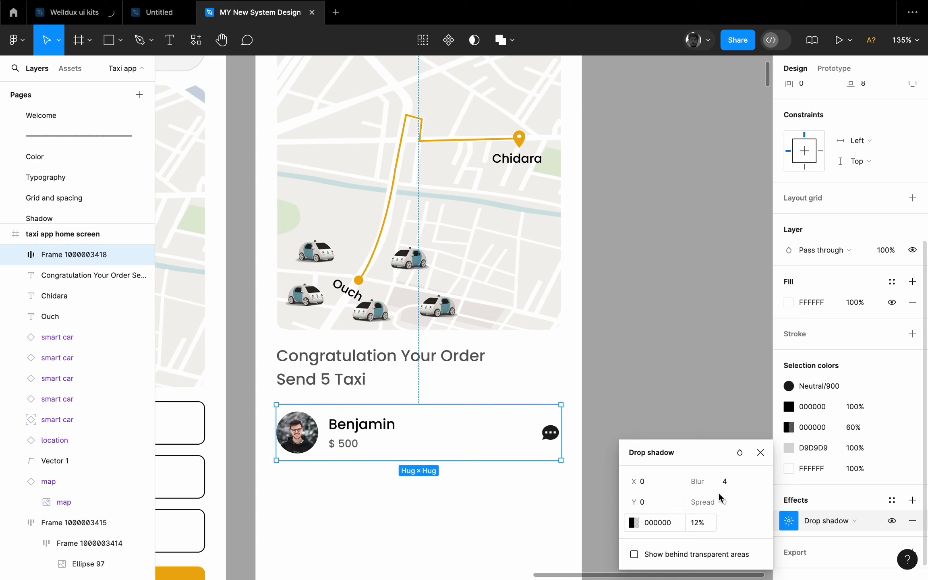
# - Round the driver card's corners with a radius of 12
pyautogui.click(615, 400)
pyautogui.click(515, 429)
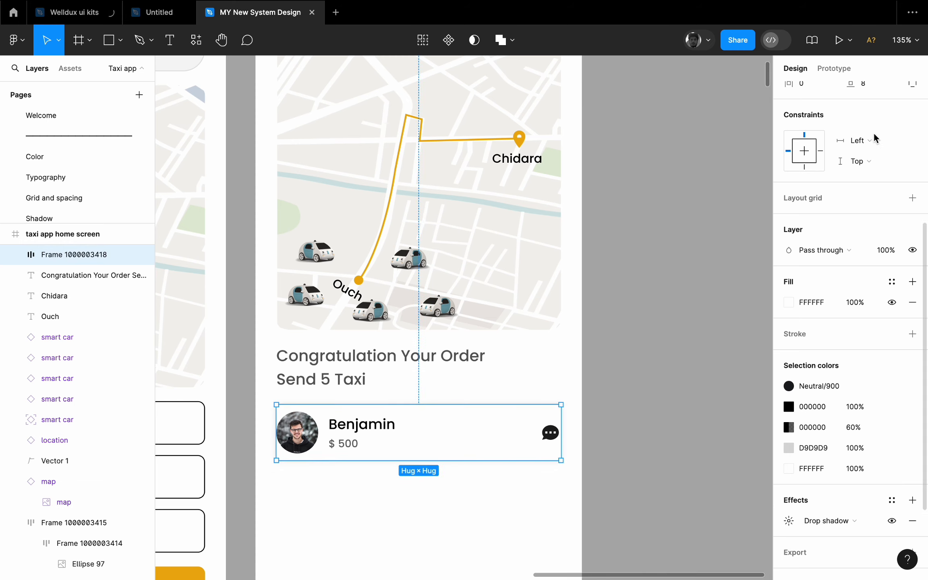
pyautogui.scroll(5, 874, 139)
pyautogui.click(869, 179)
pyautogui.click(689, 357)
pyautogui.scroll(5, 573, 466)
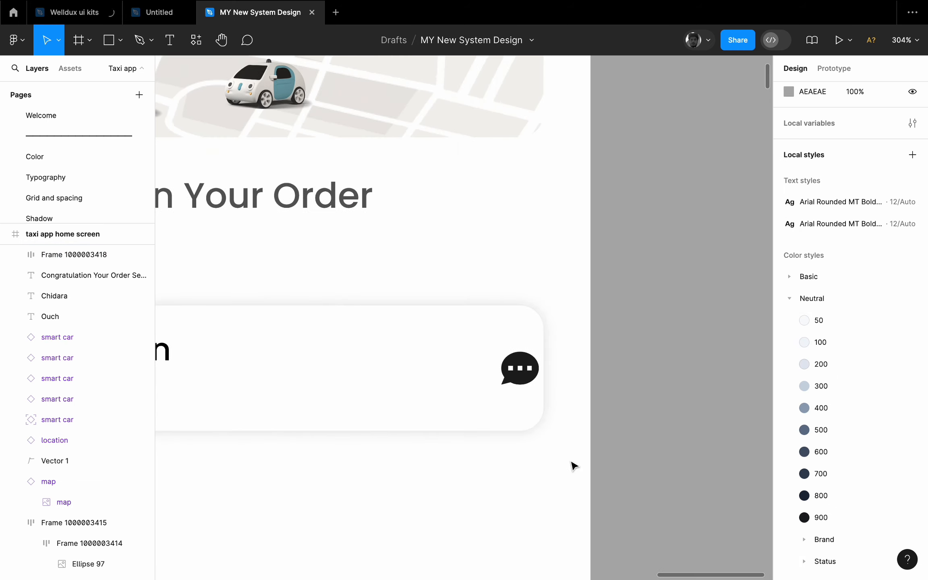
pyautogui.scroll(-5, 574, 466)
# - Set the driver card's horizontal padding to 16
pyautogui.click(507, 394)
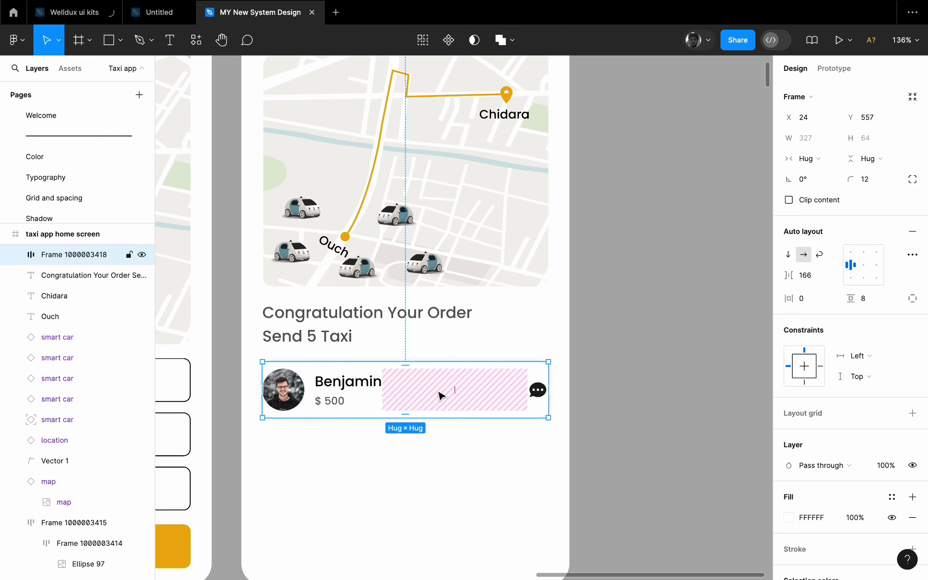
pyautogui.click(830, 298)
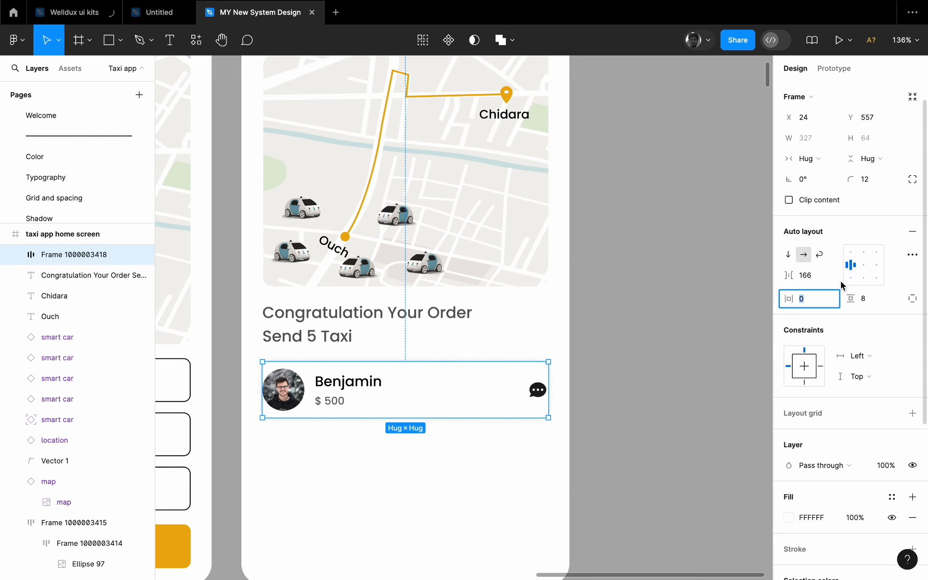
pyautogui.write('16')
pyautogui.press('Return')
pyautogui.click(660, 334)
# - Reduce the spacing between the driver info and chat icon to 134 so the card fits the layout grid
pyautogui.click(447, 387)
pyautogui.moveTo(470, 389); pyautogui.dragTo(456, 389)
pyautogui.hotkey('shift', 'g')
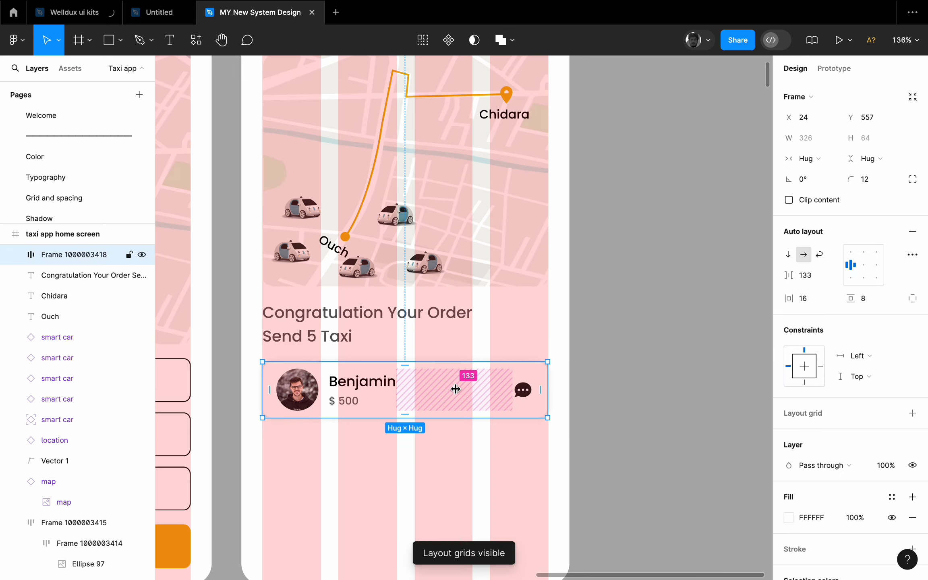
pyautogui.scroll(5, 542, 382)
pyautogui.moveTo(374, 399); pyautogui.dragTo(375, 396)
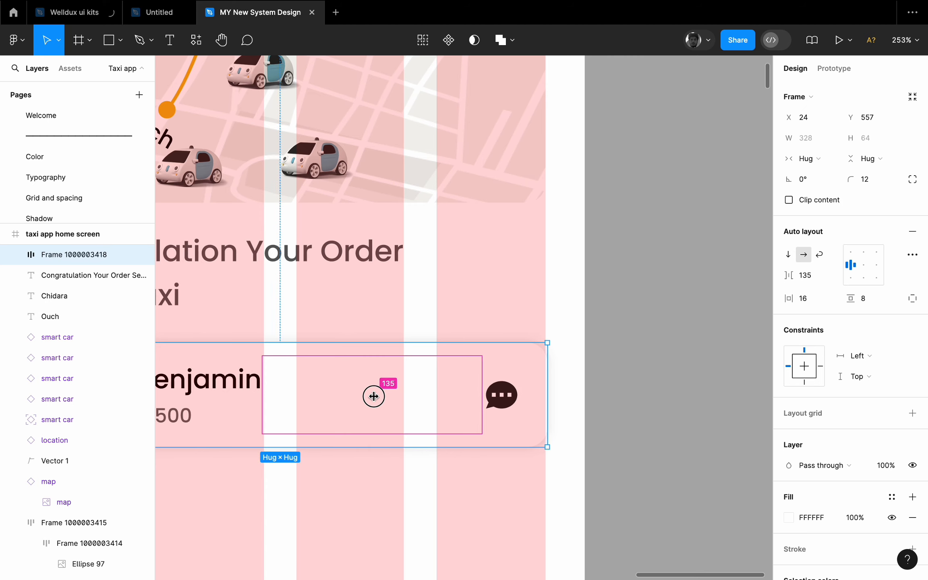
pyautogui.hotkey('shift', 'g')
pyautogui.scroll(-8, 712, 405)
pyautogui.scroll(2, 676, 435)
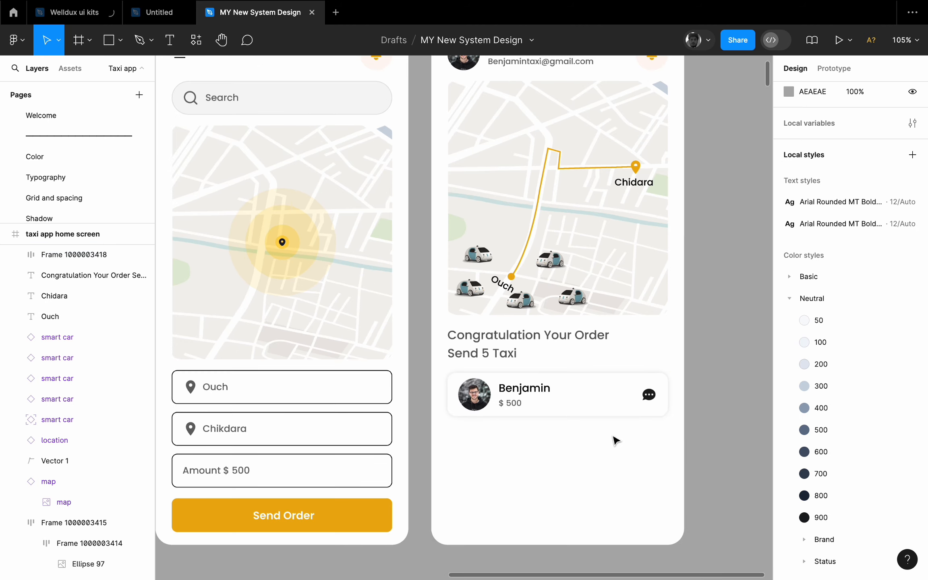
# - Increase the driver card's vertical padding to 14
pyautogui.click(863, 298)
pyautogui.write('14')
pyautogui.press('Return')
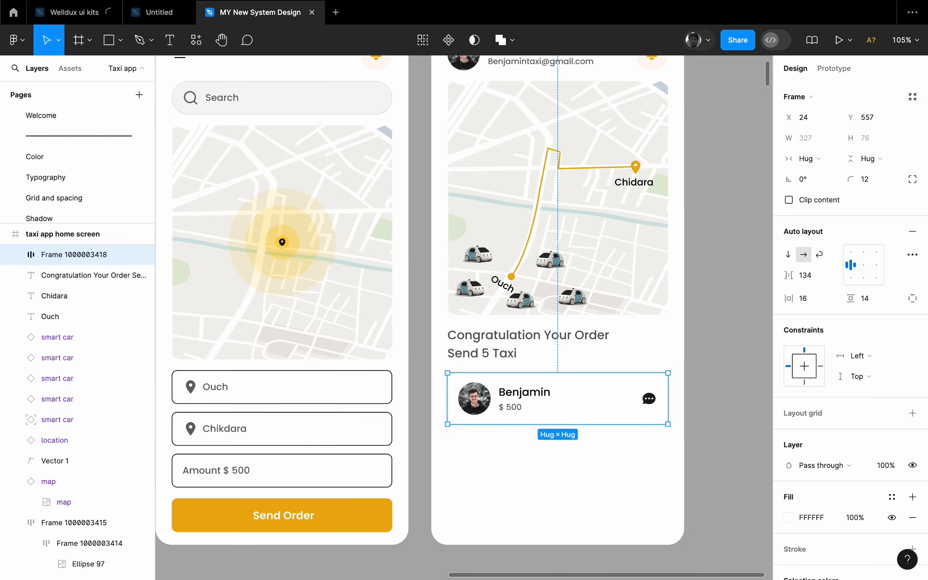
pyautogui.click(635, 456)
# - Duplicate the driver card three times in an evenly spaced column beneath the original
pyautogui.scroll(-1, 635, 456)
pyautogui.hscroll(2, 563, 492)
pyautogui.scroll(1, 447, 447)
pyautogui.click(447, 408)
pyautogui.press('alt')
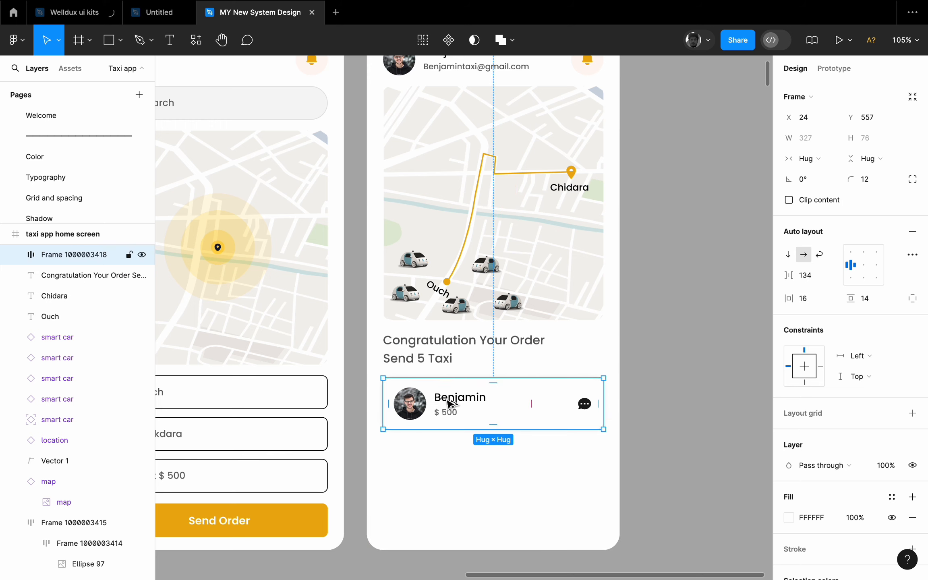
pyautogui.moveTo(448, 399); pyautogui.dragTo(457, 458)
pyautogui.press('super+d')
pyautogui.press('super+d')
pyautogui.click(693, 429)
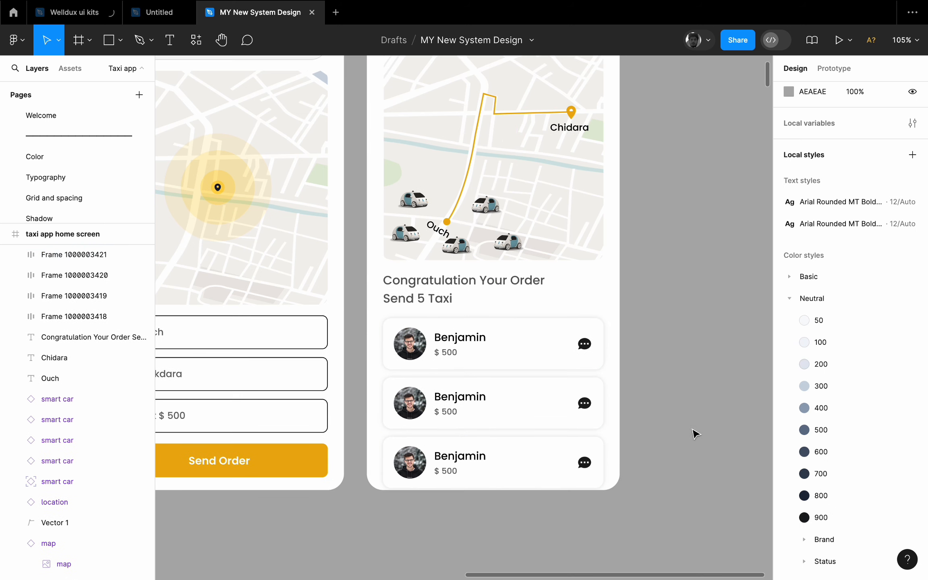
# - Give the second card's name text a fixed size and replace it with a different driver name
pyautogui.doubleClick(458, 397)
pyautogui.press('BackSpace')
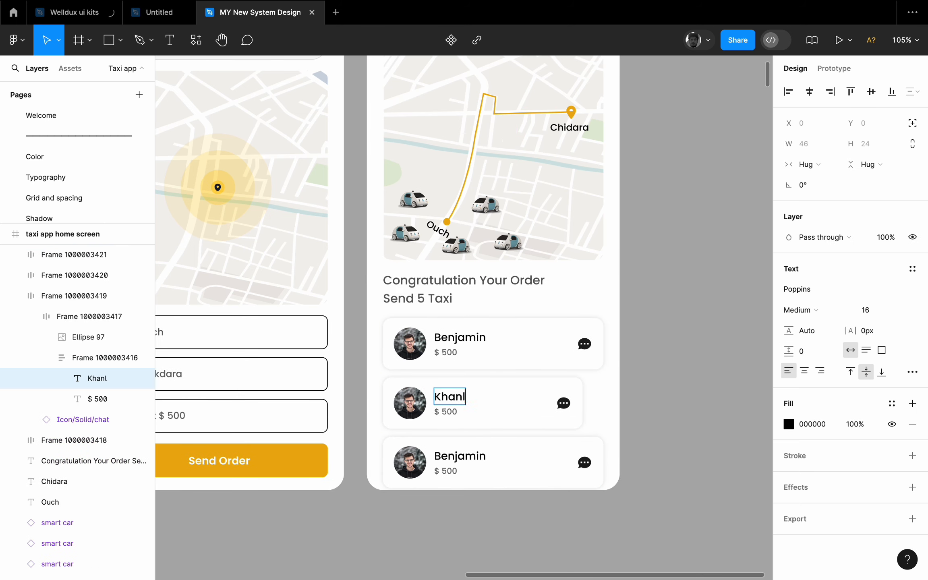
pyautogui.click(874, 176)
pyautogui.click(865, 149)
pyautogui.click(549, 552)
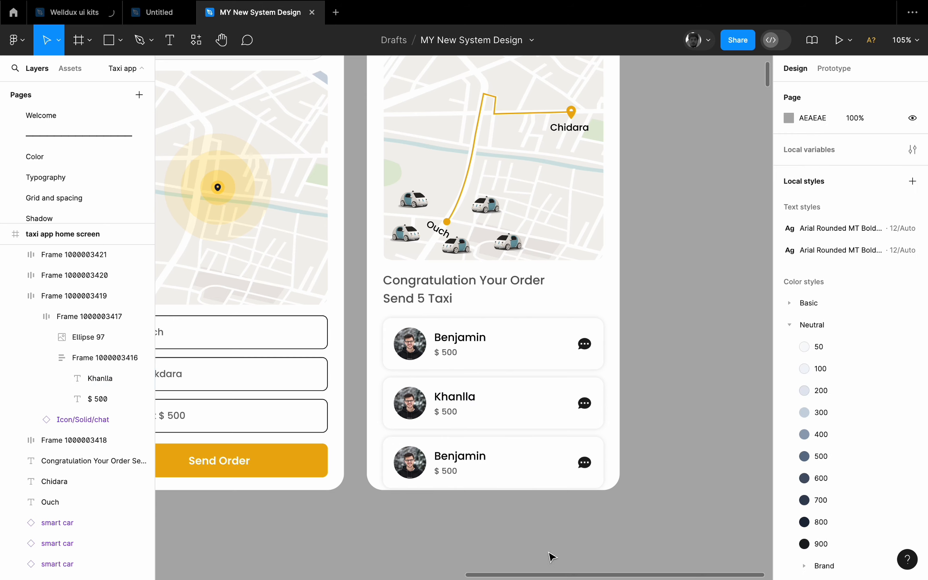
# - Set the third card's name text to fixed width and height and replace it with another driver name
pyautogui.doubleClick(444, 459)
pyautogui.click(810, 164)
pyautogui.click(809, 149)
pyautogui.click(870, 164)
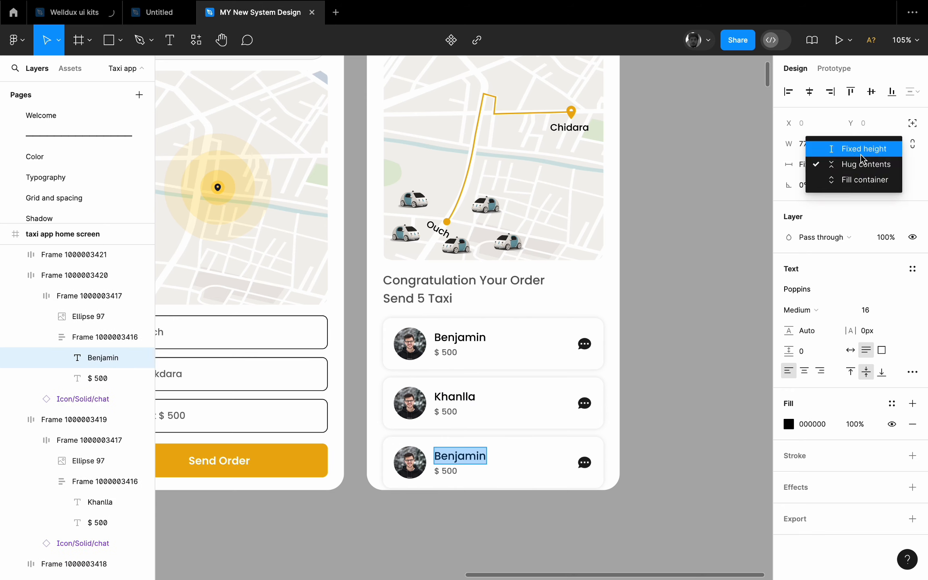
pyautogui.click(870, 150)
pyautogui.press('BackSpace')
pyautogui.click(617, 388)
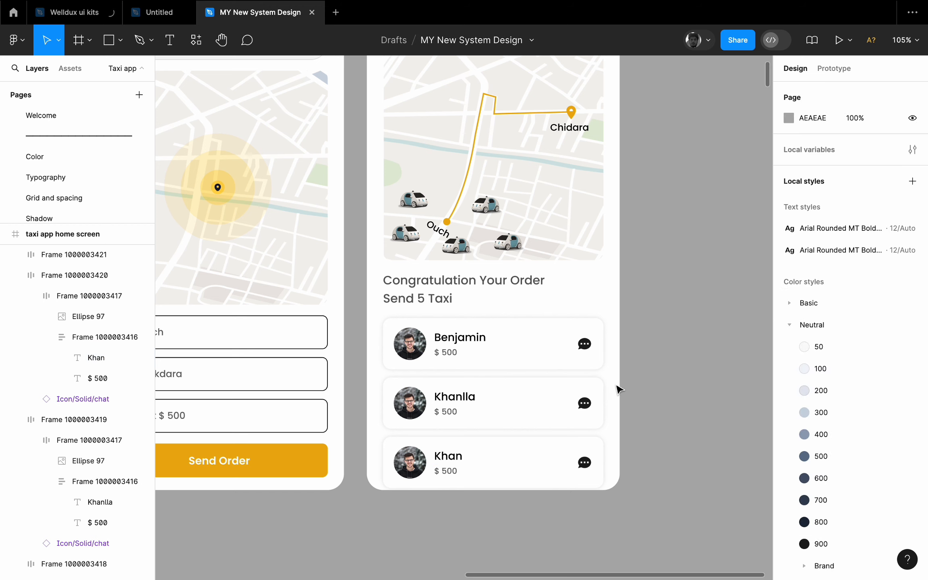
# - Duplicate the finished driver offers screen directly to its right as a third screen
pyautogui.scroll(-10, 497, 508)
pyautogui.click(494, 329)
pyautogui.moveTo(498, 393); pyautogui.dragTo(583, 393)
pyautogui.click(444, 300)
pyautogui.scroll(-3, 445, 301)
pyautogui.hscroll(3, 444, 301)
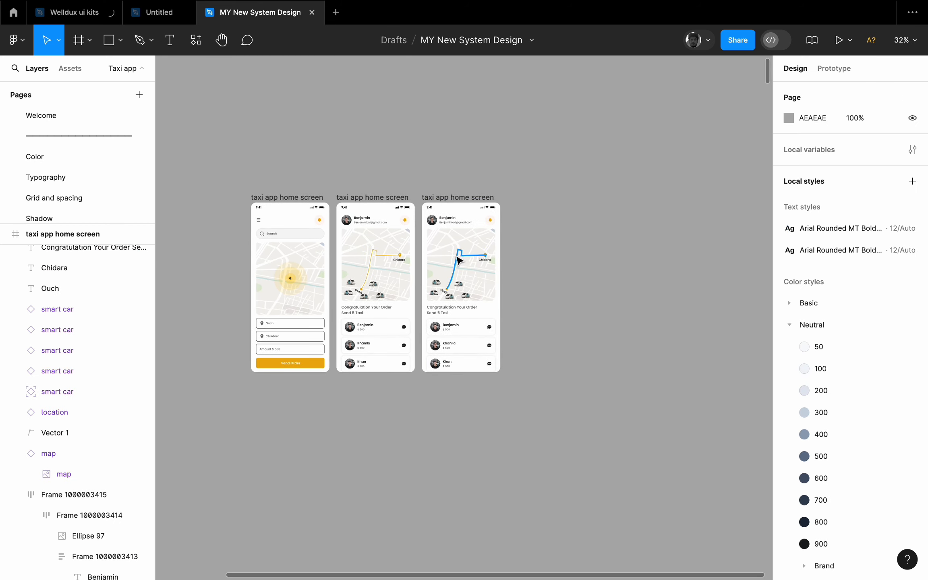
# - Draw a 375 × 812 rectangle covering the whole third screen
pyautogui.click(453, 199)
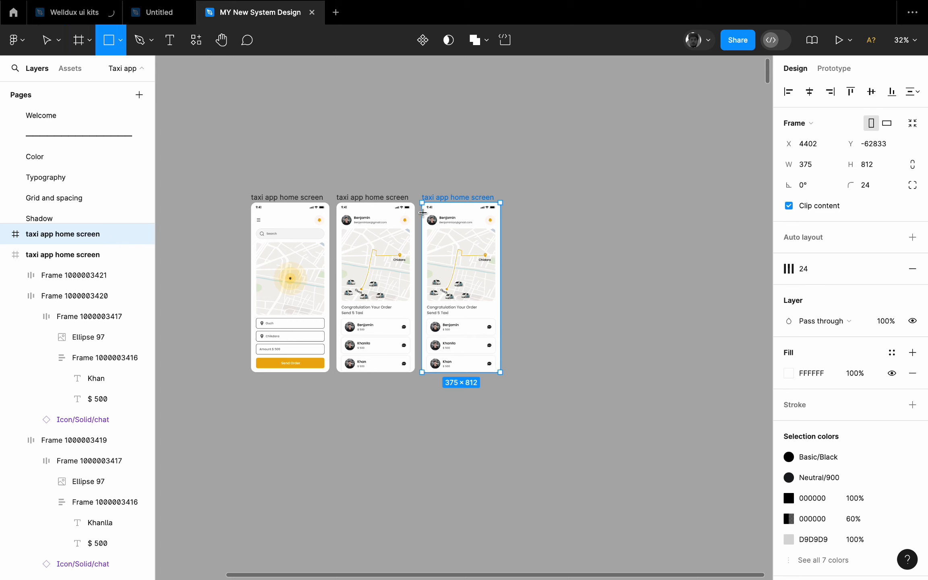
pyautogui.scroll(5, 422, 213)
pyautogui.moveTo(422, 194); pyautogui.dragTo(580, 530)
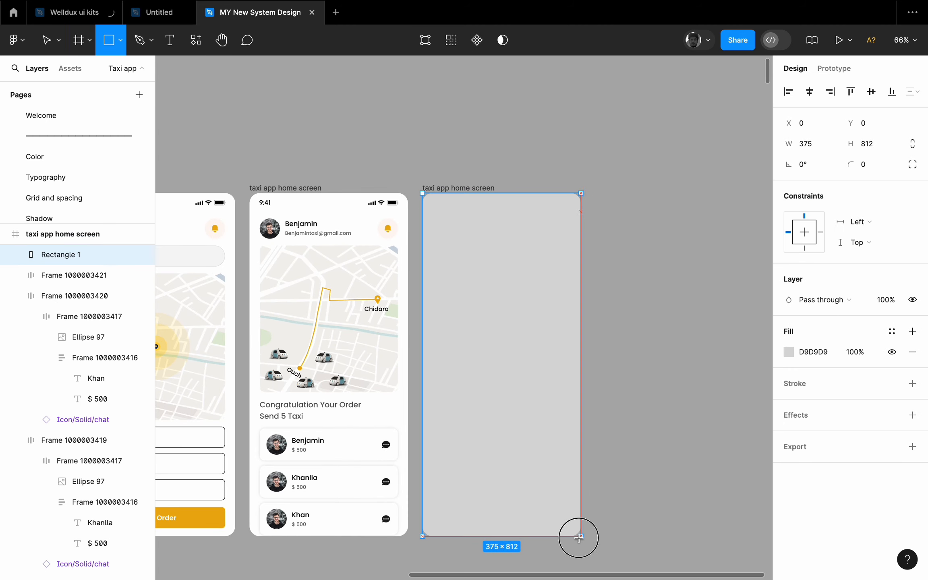
# - Fill the covering rectangle with black 000000 at 80% opacity as a dark overlay
pyautogui.click(789, 352)
pyautogui.moveTo(677, 363); pyautogui.dragTo(619, 401)
pyautogui.click(853, 353)
pyautogui.write('80')
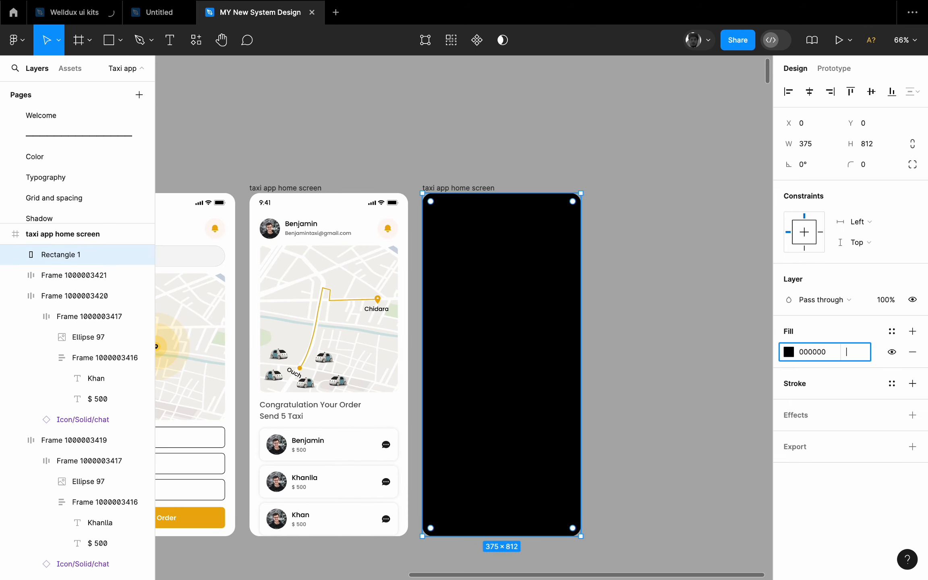
pyautogui.press('Return')
pyautogui.click(689, 330)
# - Search the assets for "pop" and place the congratulation popup on the dark overlay at X 24, Y 267
pyautogui.click(74, 69)
pyautogui.write('pop')
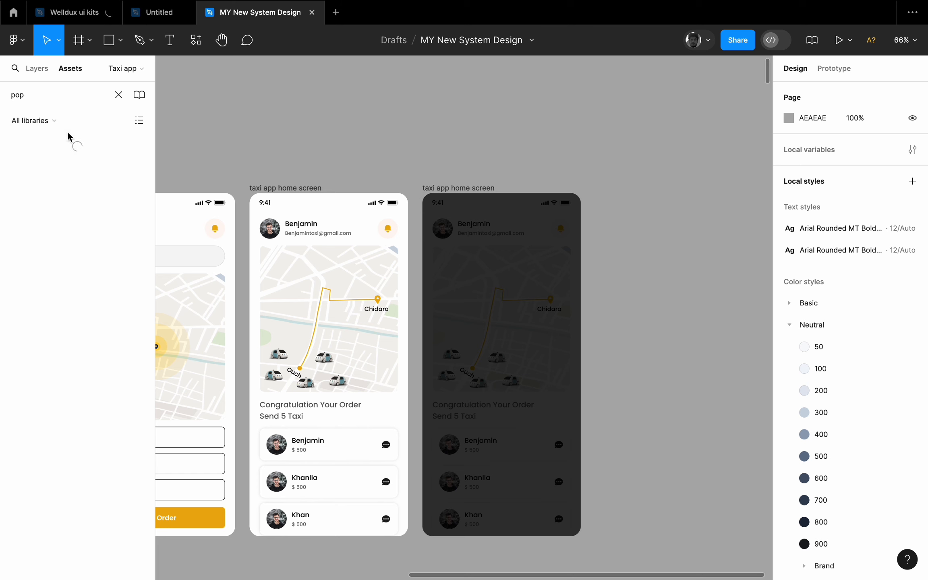
pyautogui.moveTo(42, 171); pyautogui.dragTo(523, 360)
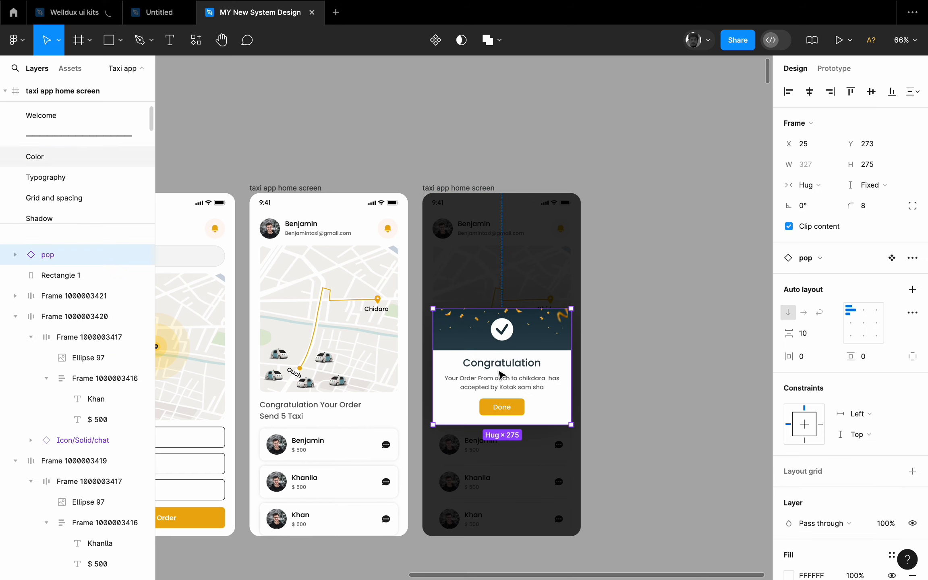
pyautogui.press('alt')
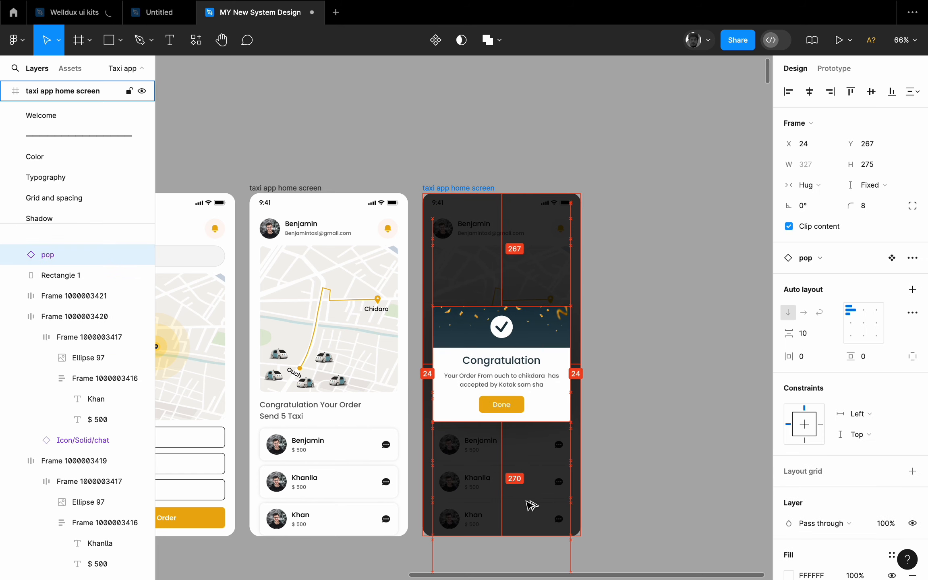
# - Search Unsplash for "man" and replace the second driver card's avatar on the middle screen with a full-length photo of a standing man
pyautogui.click(673, 305)
pyautogui.scroll(-5, 673, 304)
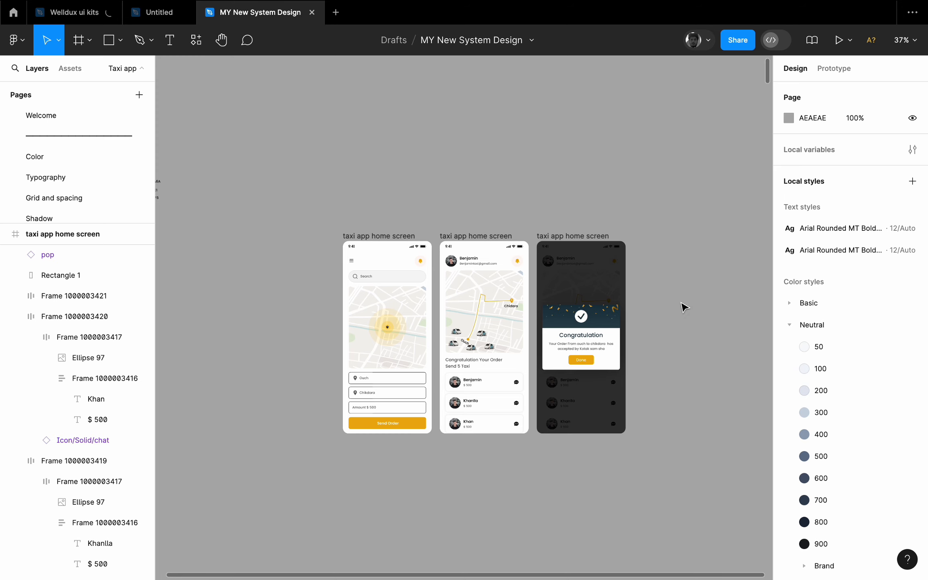
pyautogui.scroll(5, 442, 437)
pyautogui.rightClick(465, 382)
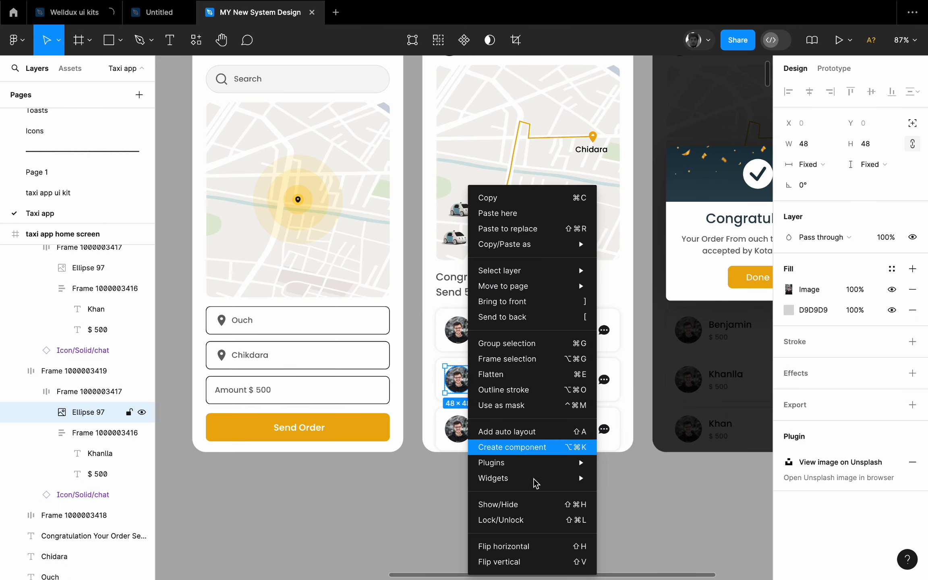
pyautogui.moveTo(524, 462)
pyautogui.click(722, 279)
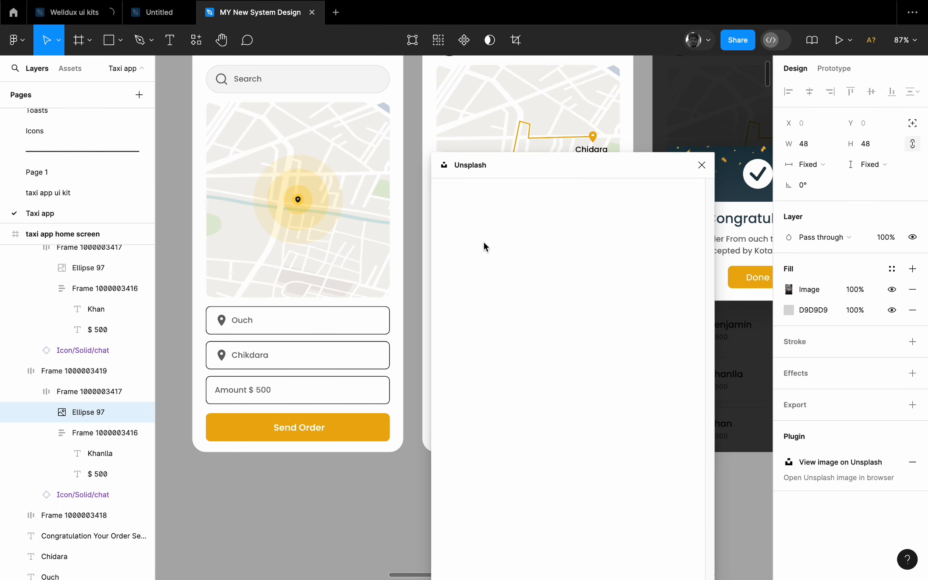
pyautogui.click(719, 161)
pyautogui.write('man')
pyautogui.press('Return')
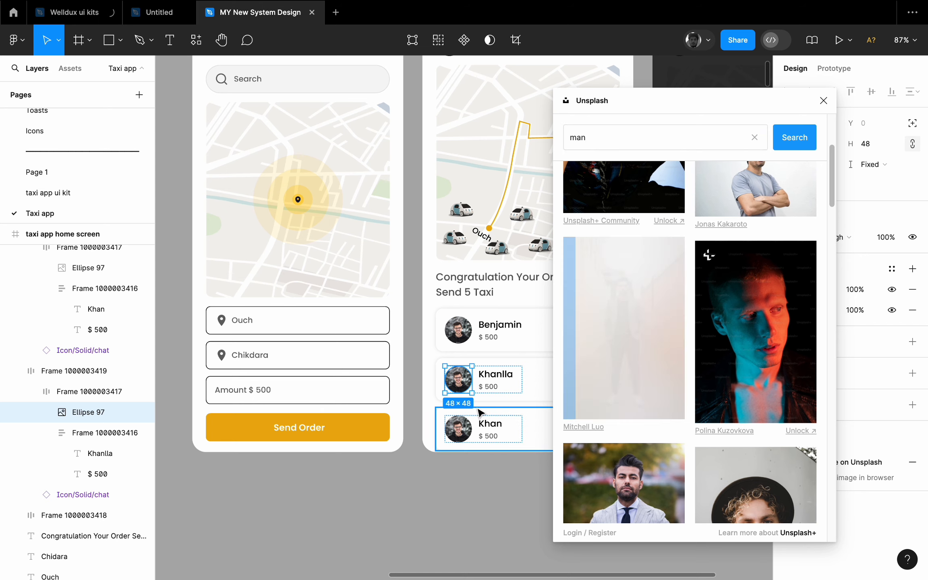
# - Fill the third driver card's avatar with the Unsplash portrait of the curly-haired person in a black hat and close the plugin
pyautogui.click(458, 428)
pyautogui.scroll(-5, 737, 322)
pyautogui.click(737, 322)
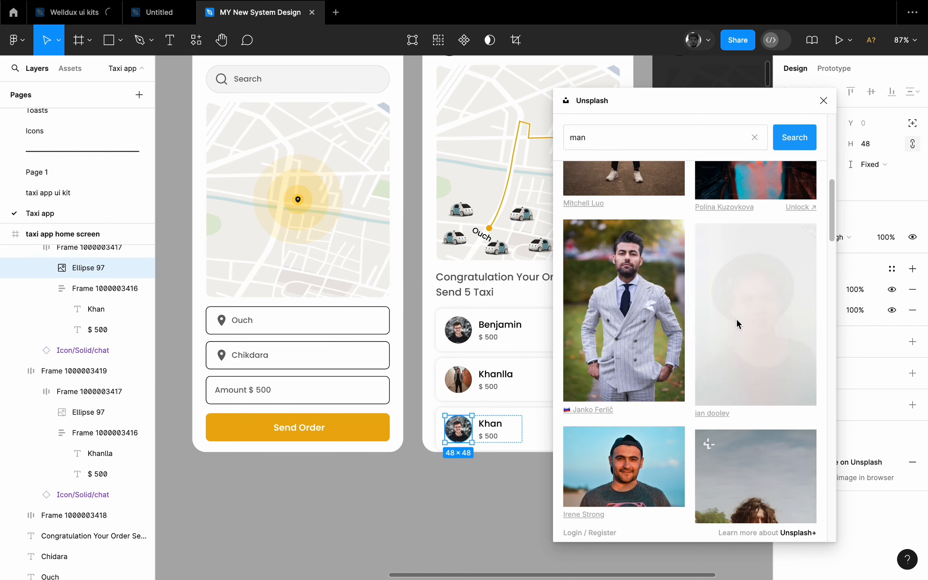
pyautogui.click(824, 100)
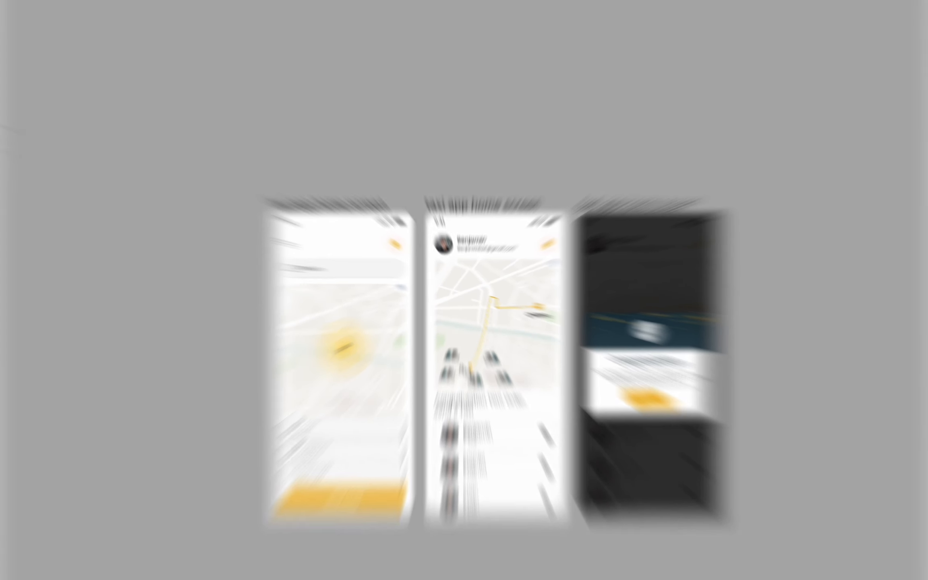